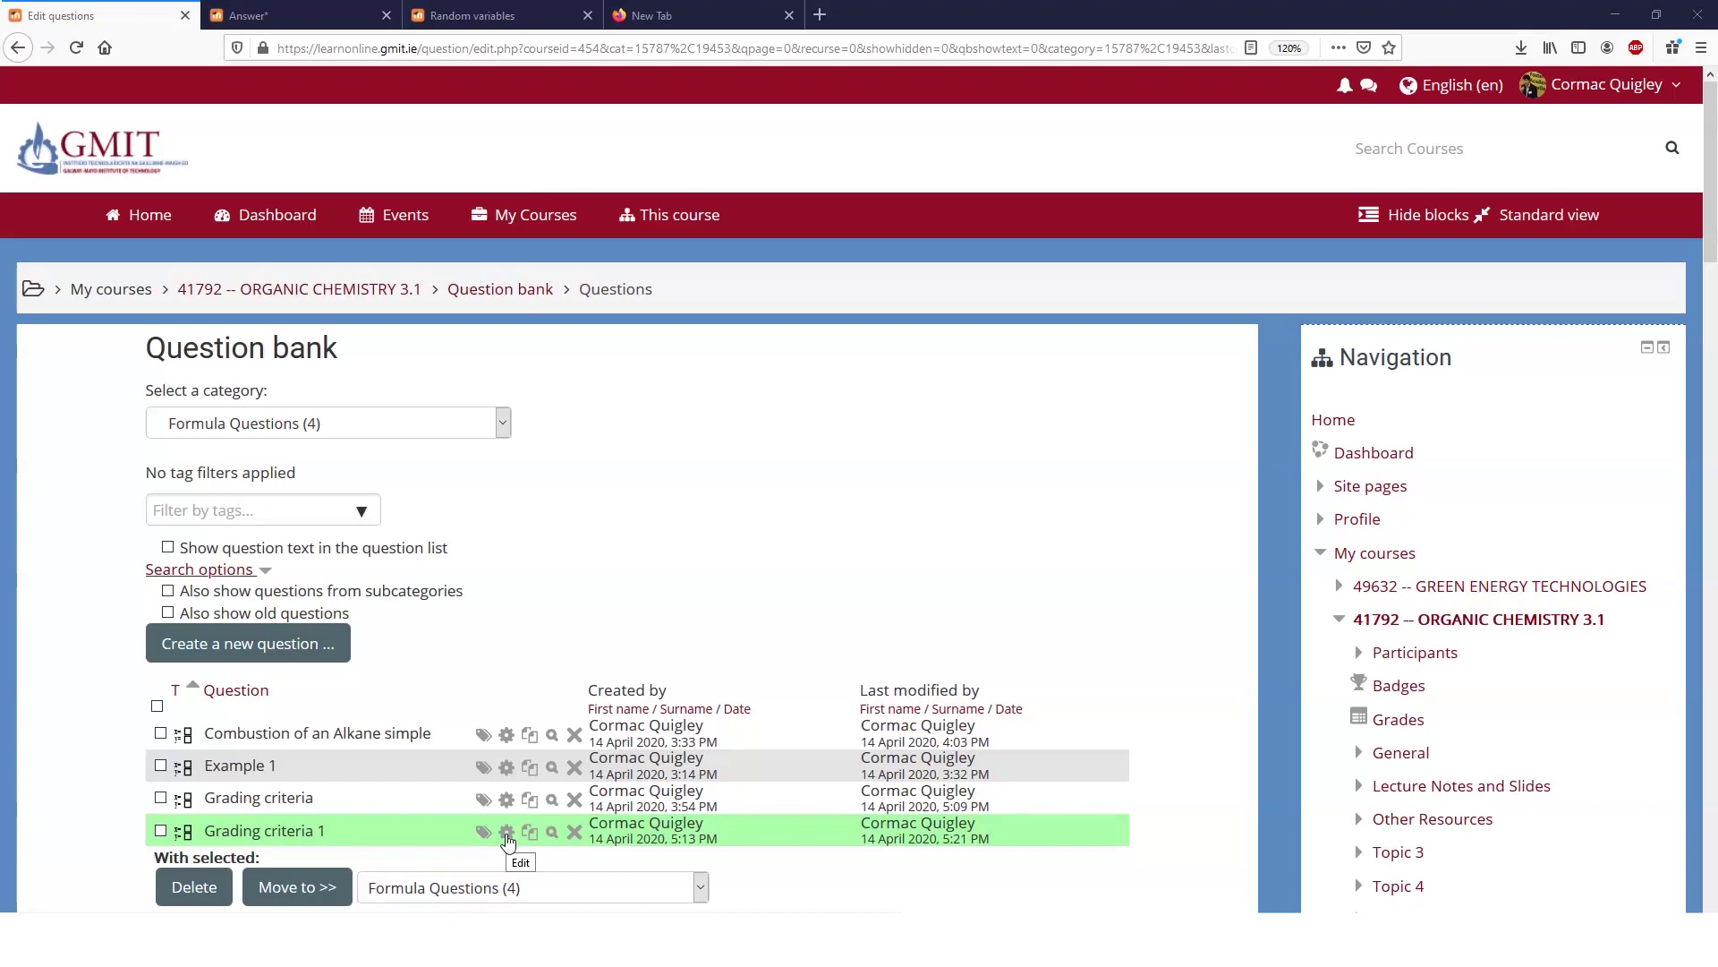
Step: Open Grading criteria 1 for editing and briefly inspect its random and global variables
{"action": "left_click", "coordinate": [507, 833]}
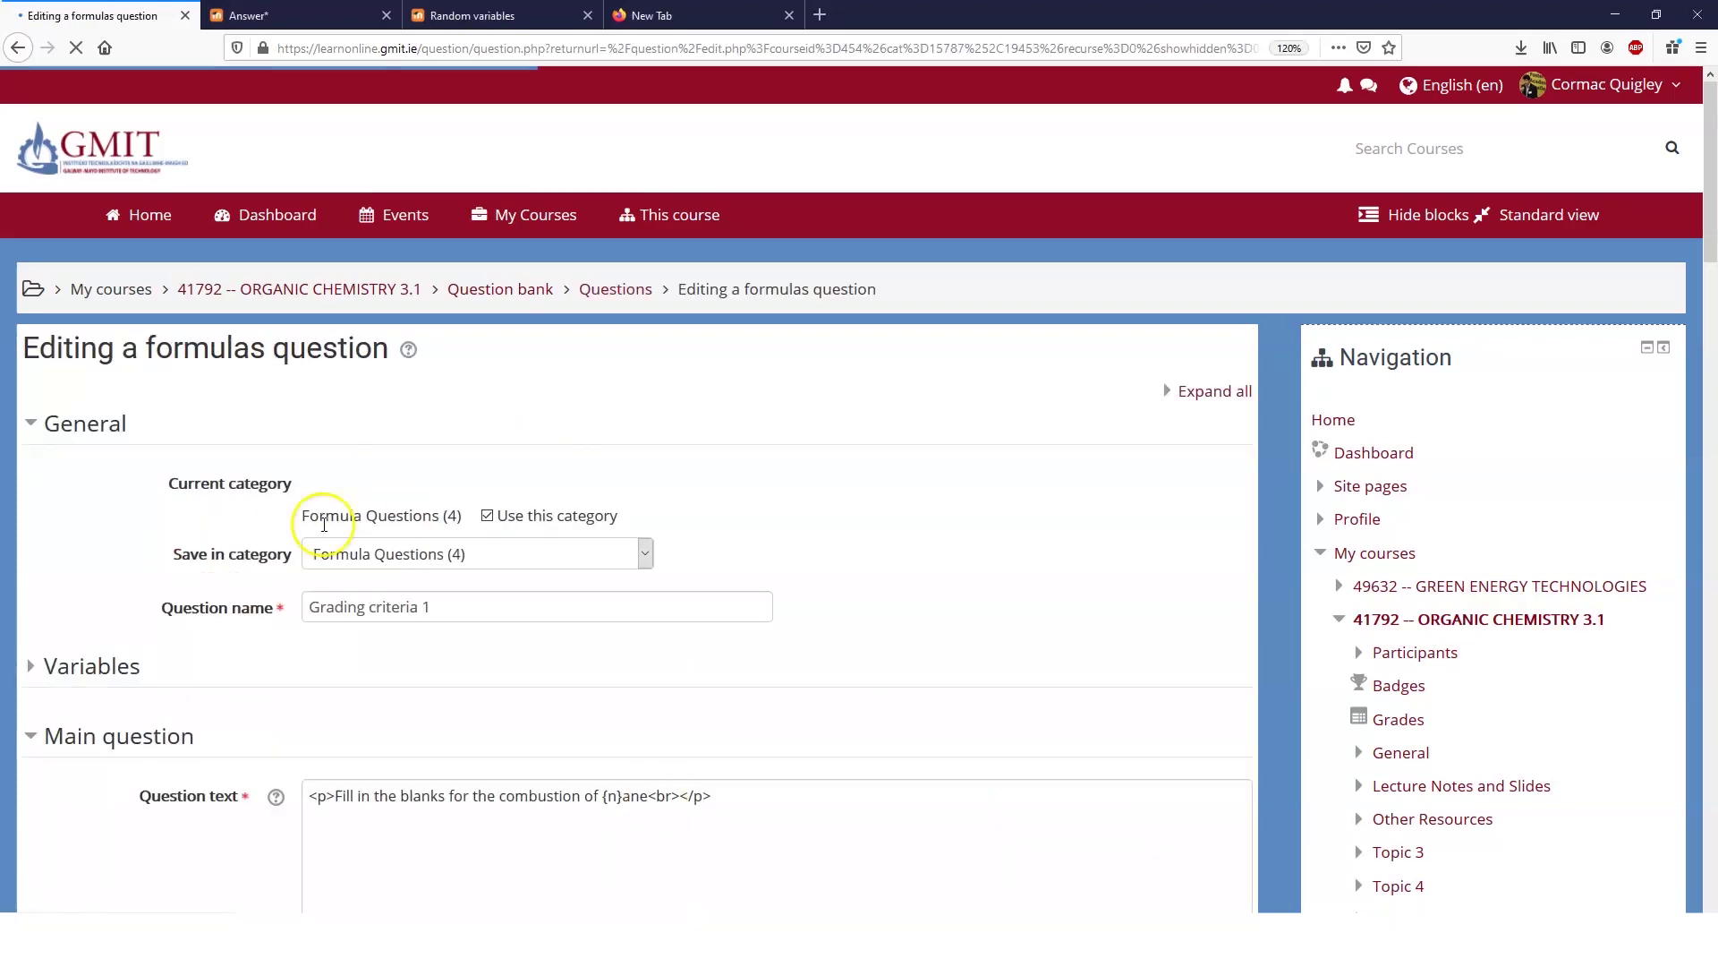
{"action": "scroll", "coordinate": [453, 549], "scroll_direction": "down", "scroll_amount": 2}
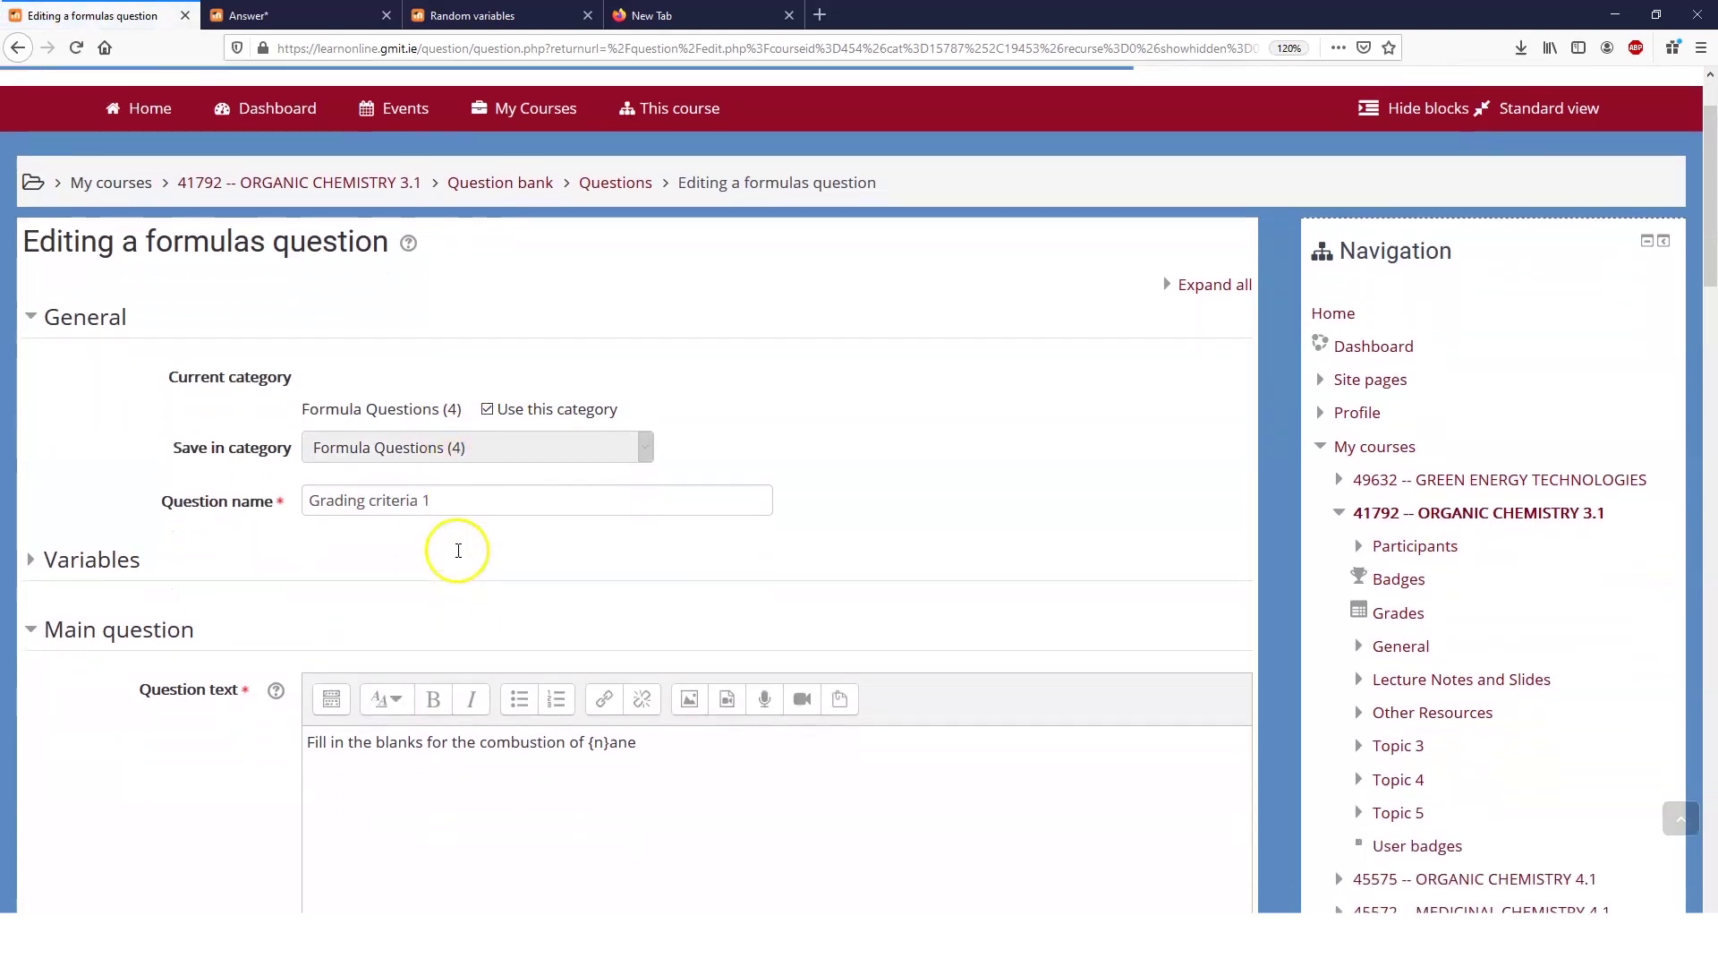
{"action": "scroll", "coordinate": [458, 556], "scroll_direction": "down", "scroll_amount": 1}
{"action": "scroll", "coordinate": [458, 557], "scroll_direction": "down", "scroll_amount": 2}
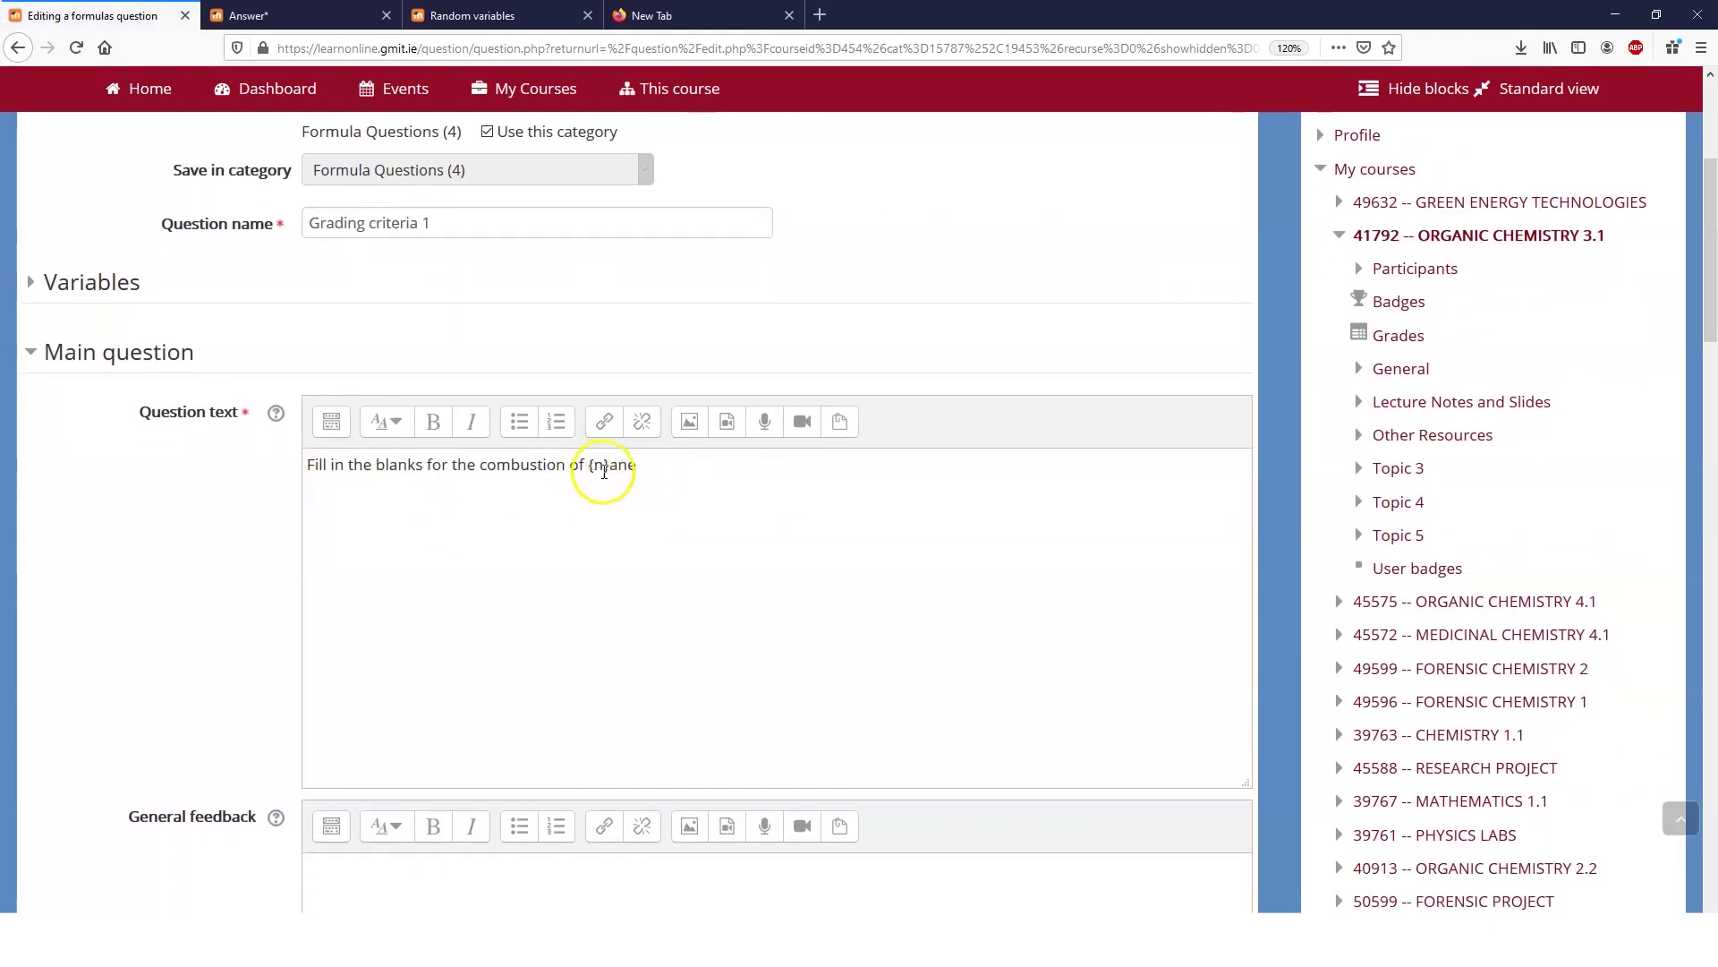
{"action": "scroll", "coordinate": [602, 464], "scroll_direction": "down", "scroll_amount": 10}
{"action": "scroll", "coordinate": [214, 438], "scroll_direction": "up", "scroll_amount": 8}
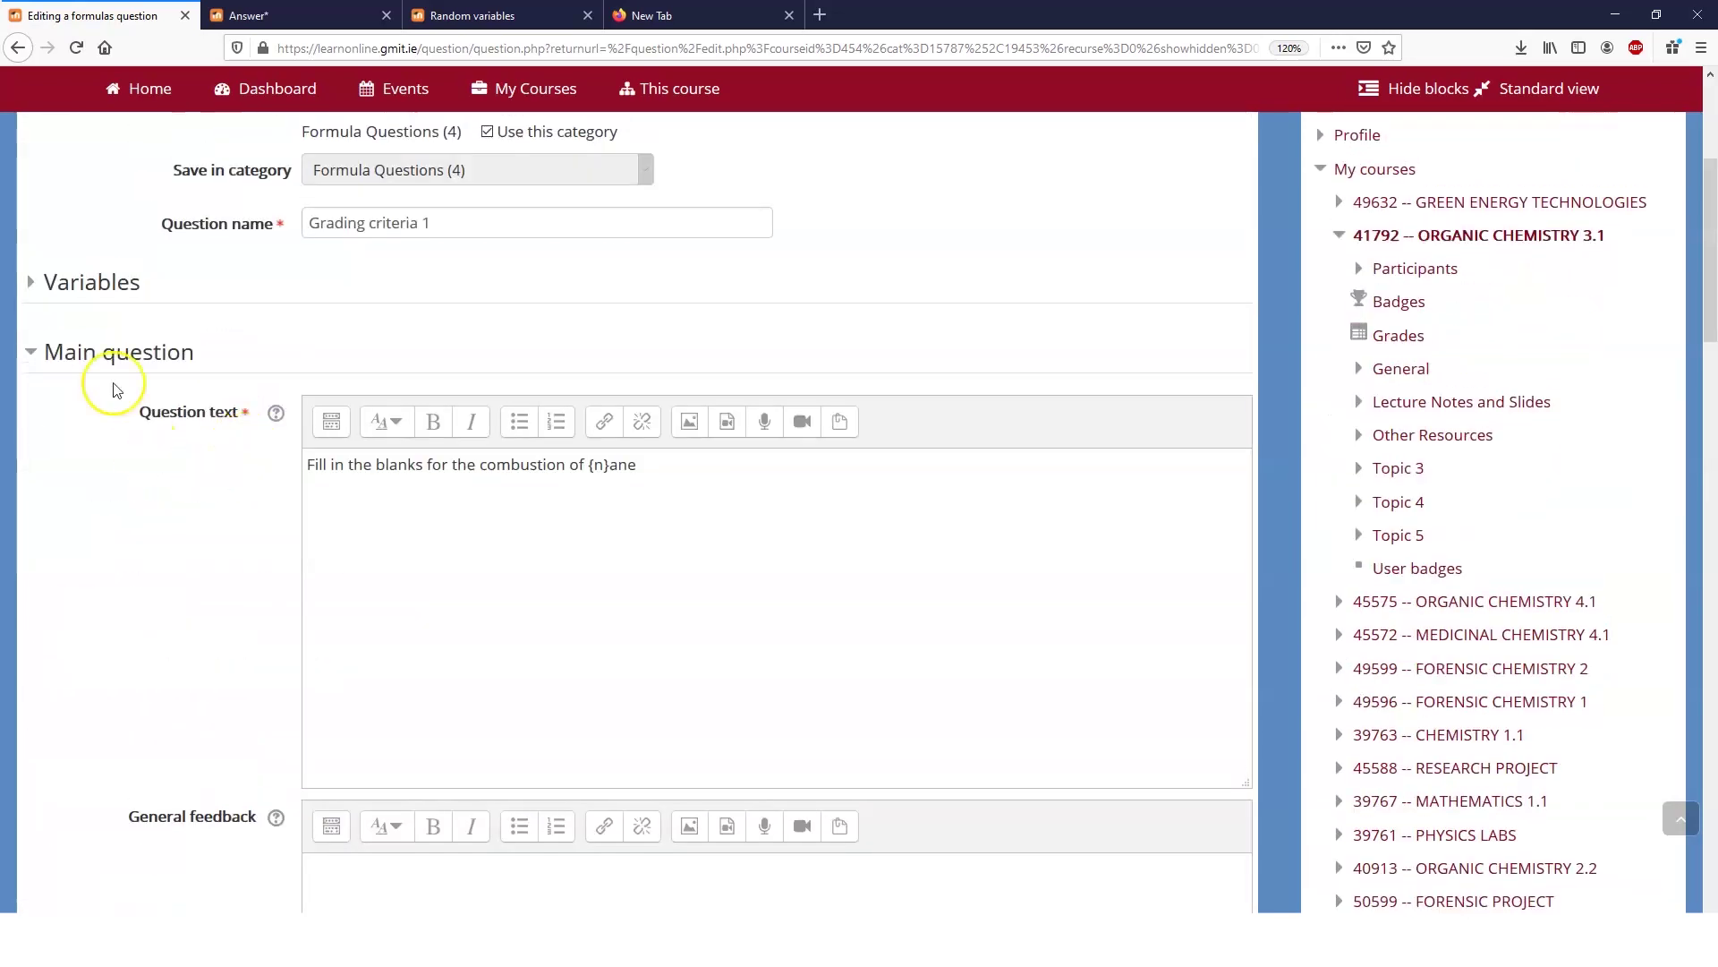
{"action": "left_click", "coordinate": [87, 279]}
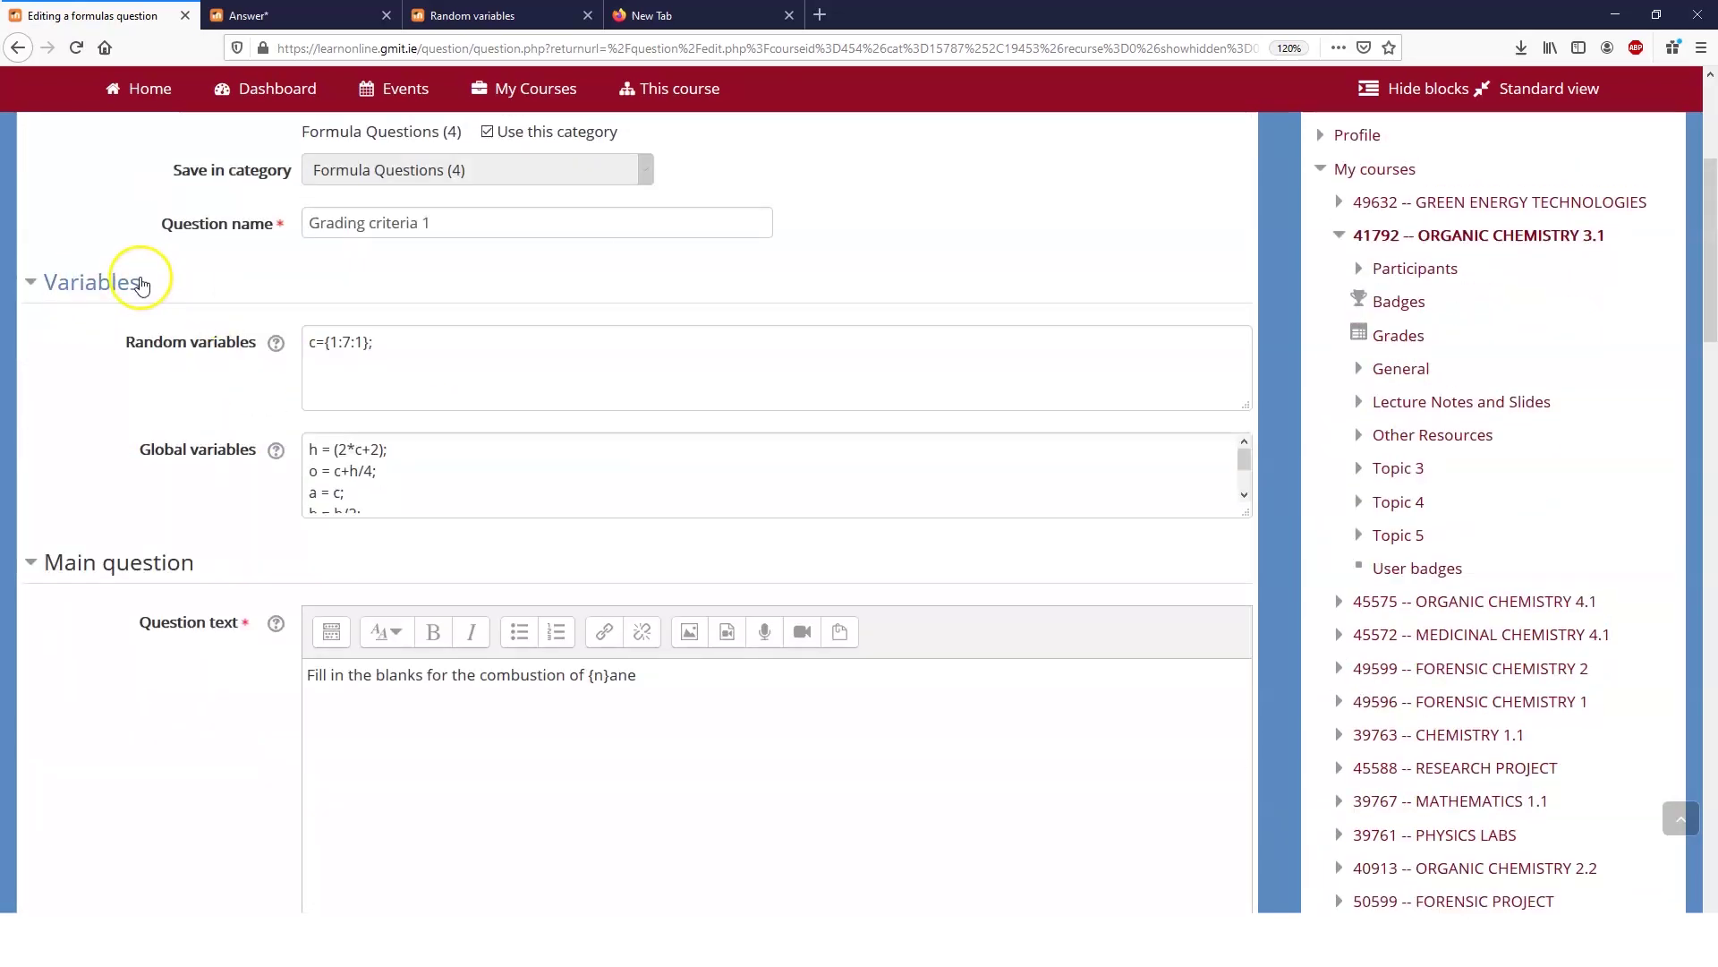
{"action": "left_click", "coordinate": [134, 274]}
Step: Expand Part 1 and select the grading criterion (_relerr < 1000)*(_3==c)
{"action": "scroll", "coordinate": [161, 376], "scroll_direction": "down", "scroll_amount": 7}
{"action": "scroll", "coordinate": [107, 555], "scroll_direction": "down", "scroll_amount": 3}
{"action": "left_click", "coordinate": [76, 547]}
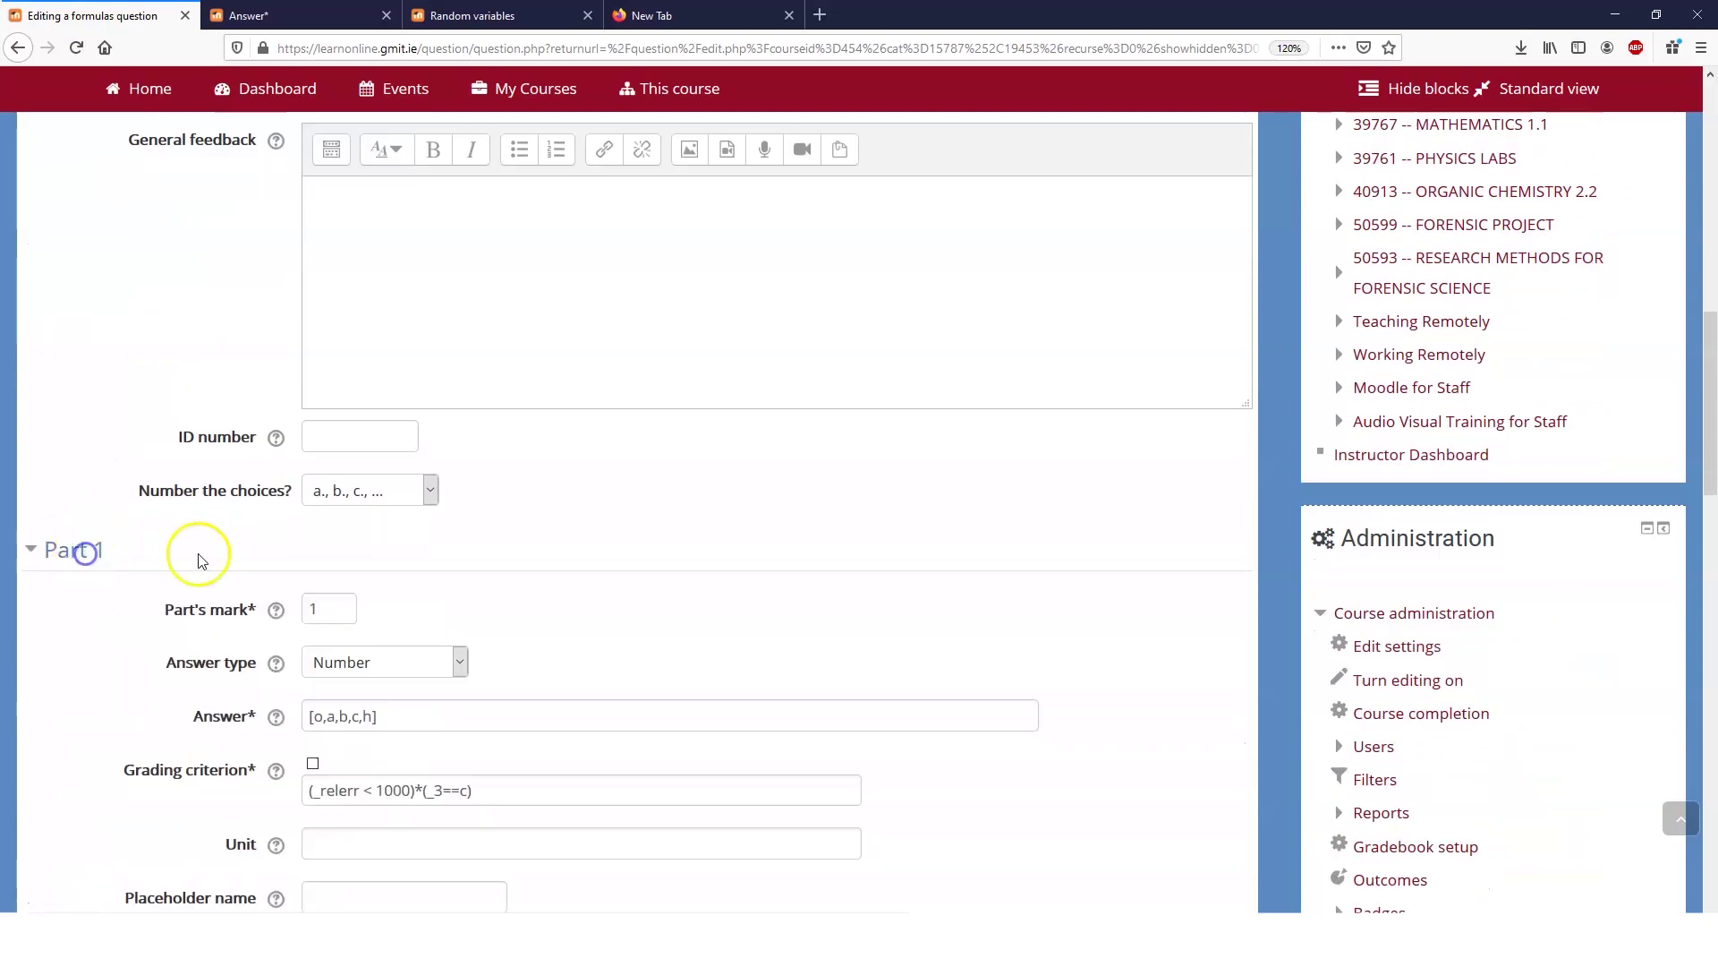
{"action": "scroll", "coordinate": [179, 556], "scroll_direction": "down", "scroll_amount": 4}
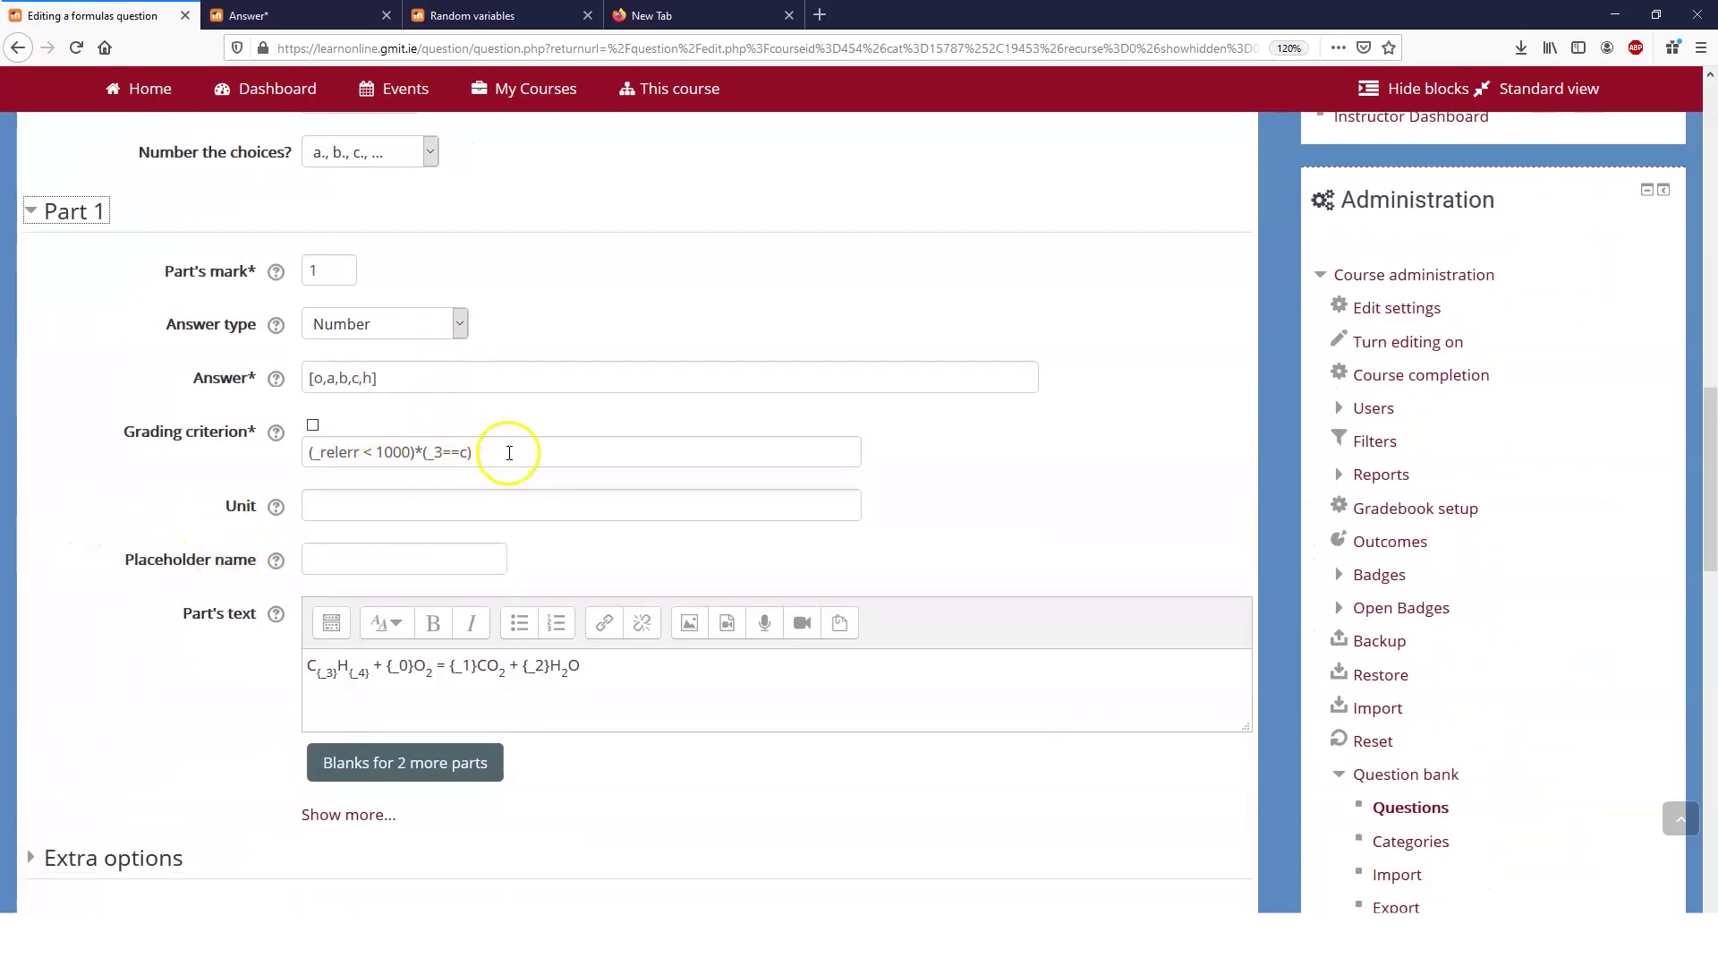
{"action": "left_click_drag", "start_coordinate": [506, 452], "coordinate": [270, 454]}
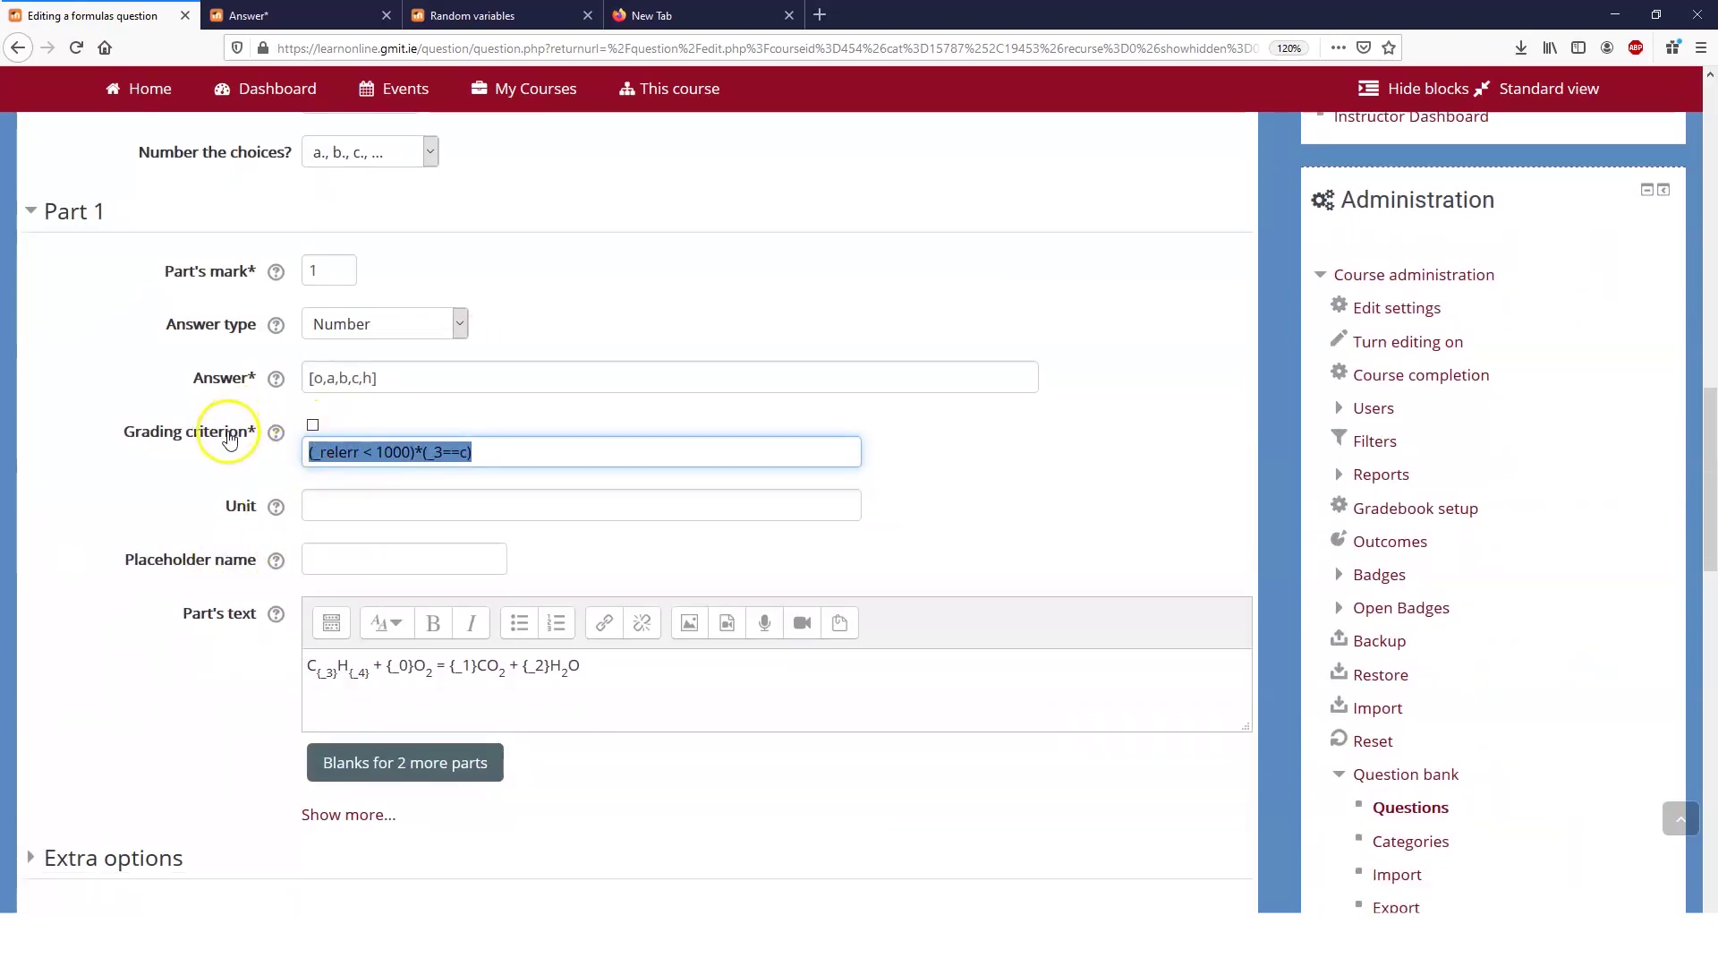
{"action": "left_click", "coordinate": [510, 454]}
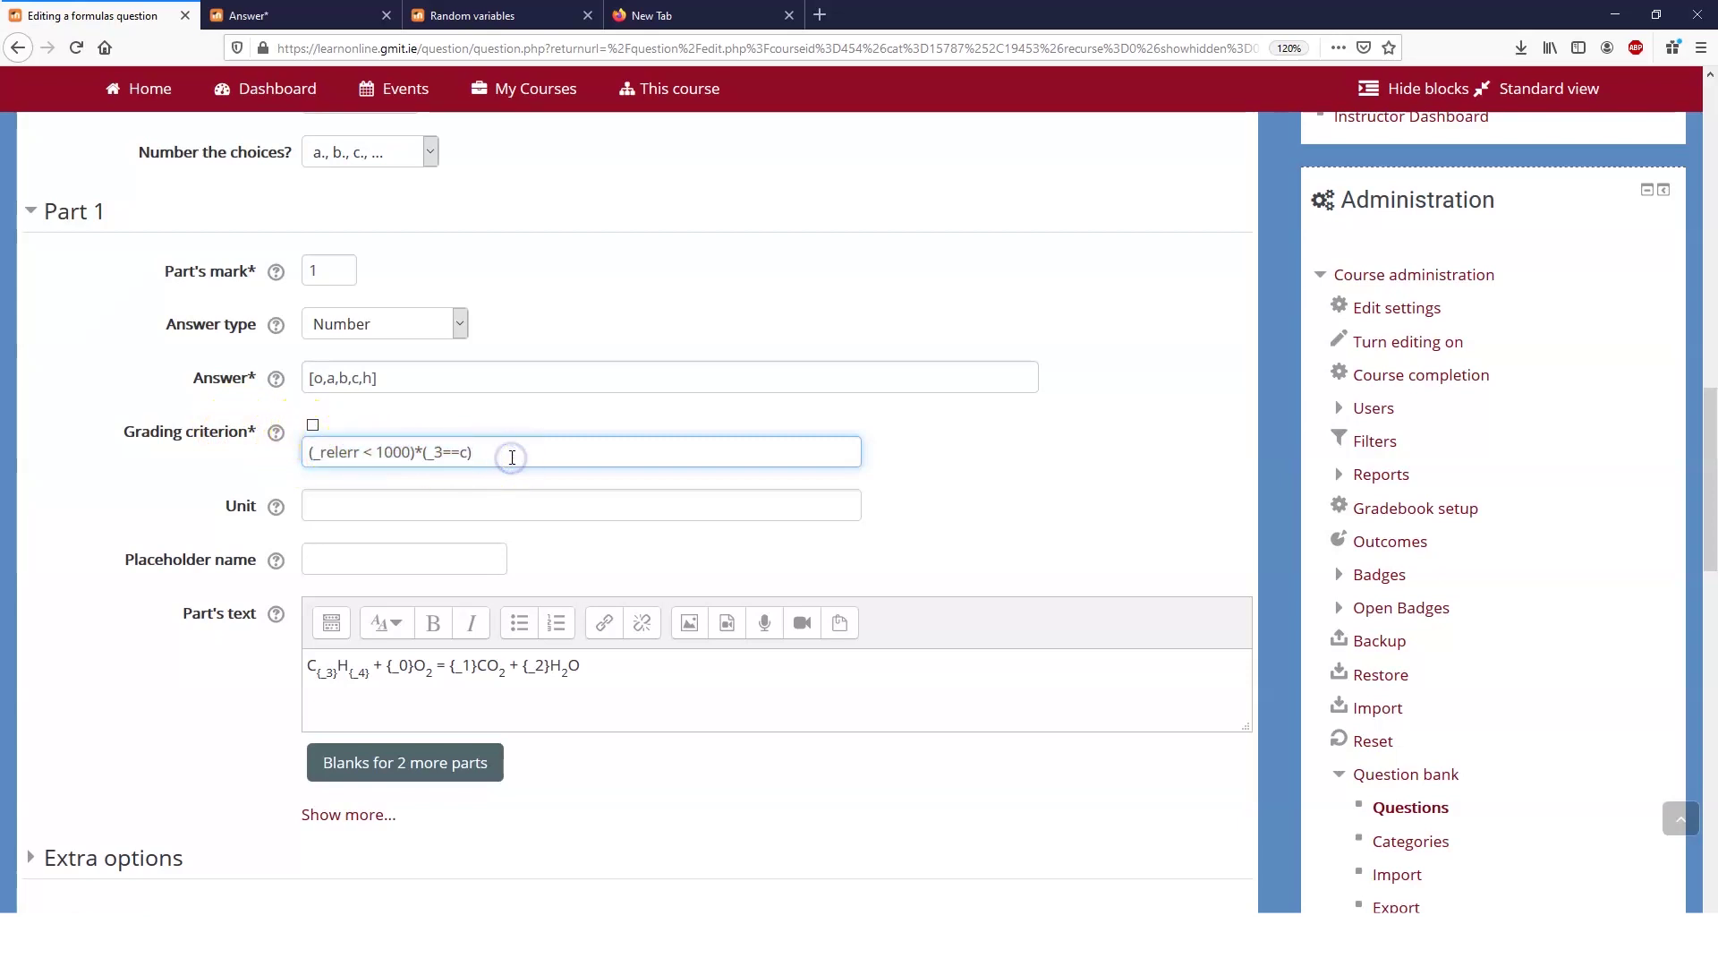
{"action": "left_click", "coordinate": [402, 455]}
{"action": "left_click", "coordinate": [385, 453]}
{"action": "left_click", "coordinate": [439, 452]}
{"action": "left_click_drag", "start_coordinate": [317, 671], "coordinate": [337, 671]}
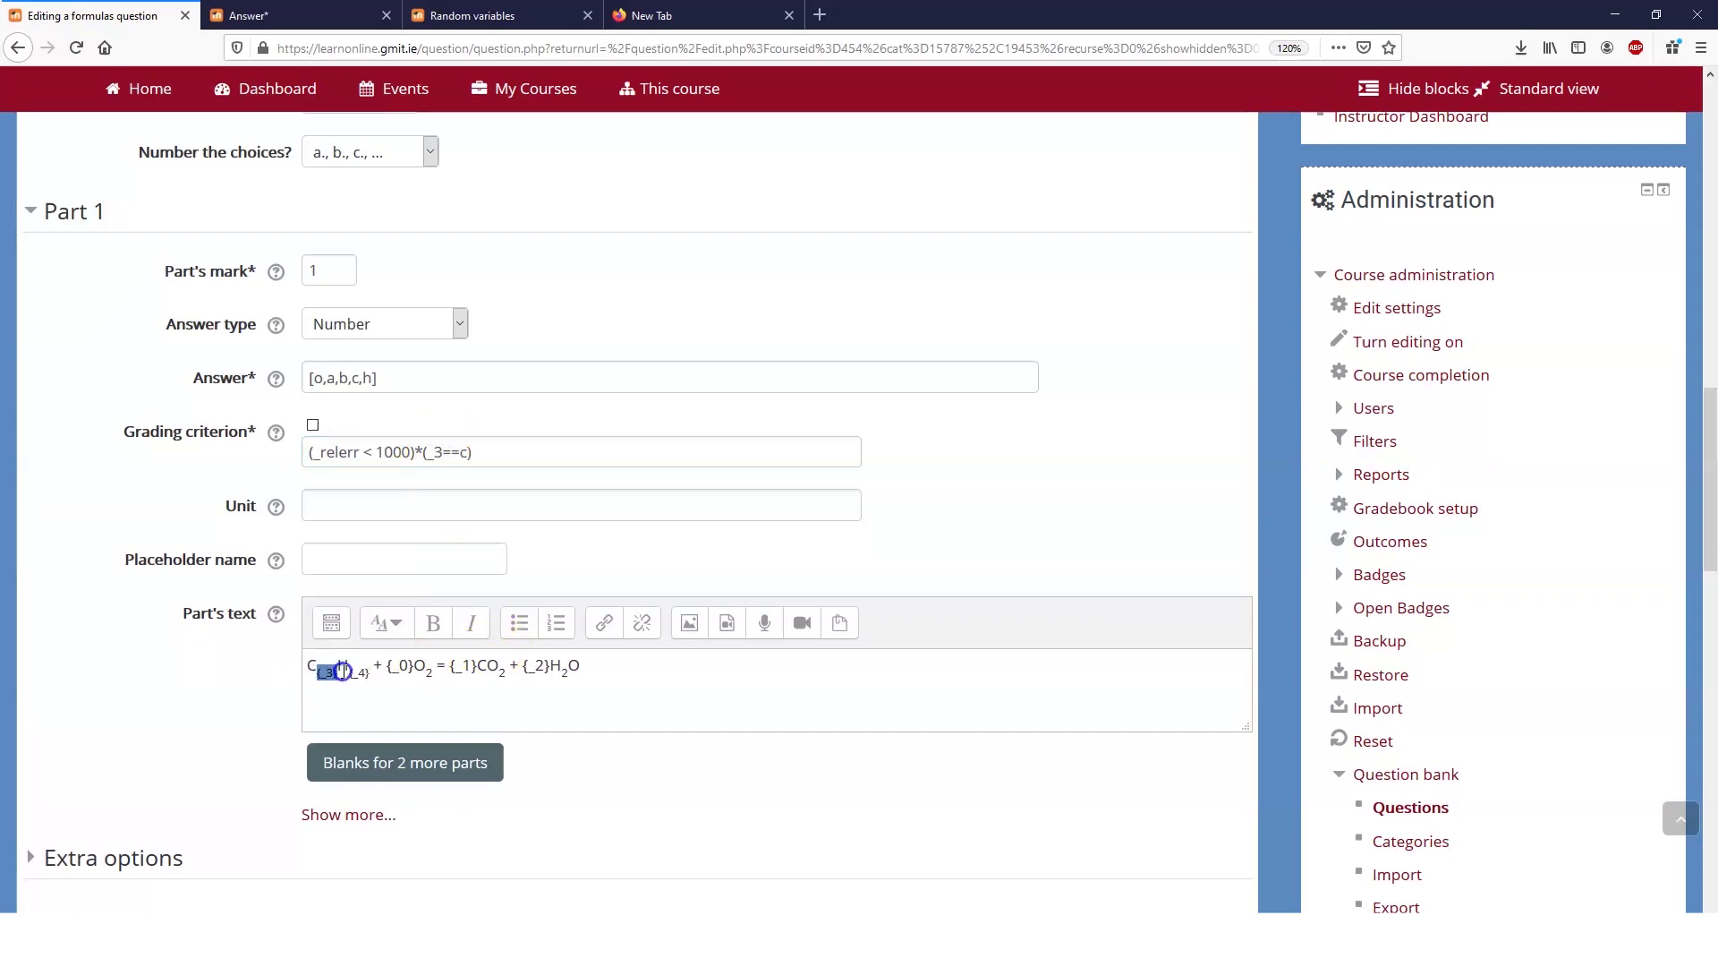
{"action": "left_click", "coordinate": [466, 452]}
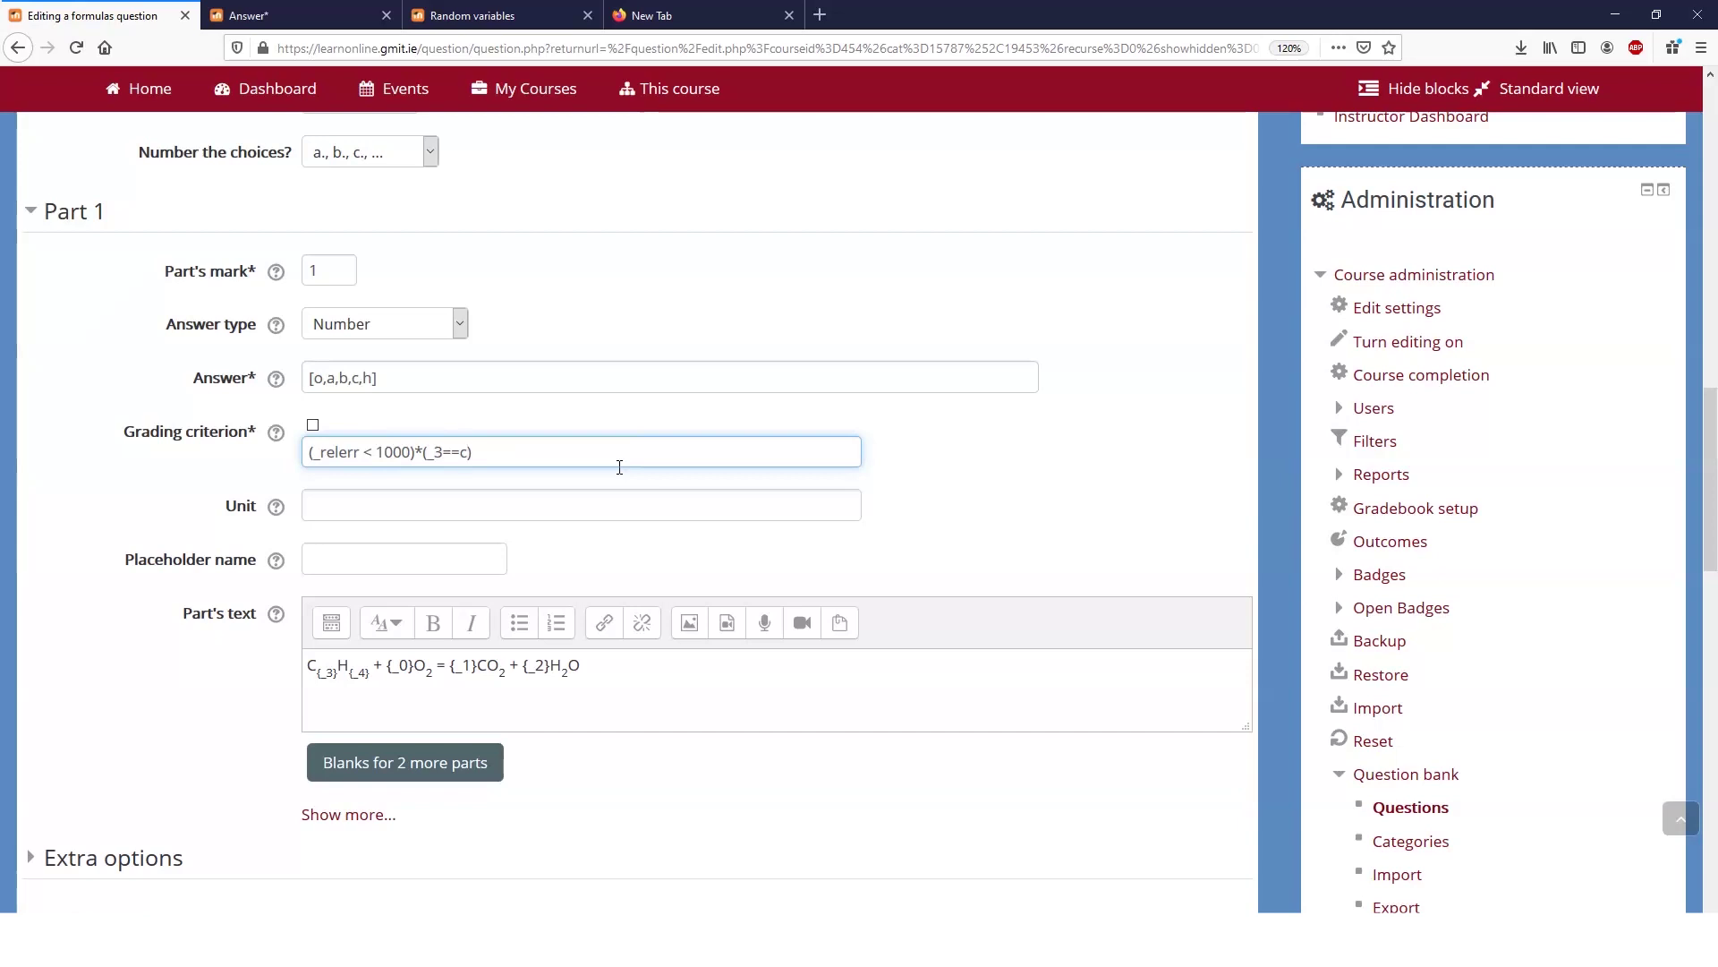
{"action": "triple_click", "coordinate": [555, 457]}
{"action": "left_click", "coordinate": [502, 453]}
Step: Fix the (_3==c) condition in the grading criterion and add a multiplication after it
{"action": "left_click", "coordinate": [337, 453]}
{"action": "left_click", "coordinate": [411, 453]}
{"action": "left_click", "coordinate": [457, 453]}
{"action": "left_click", "coordinate": [455, 452]}
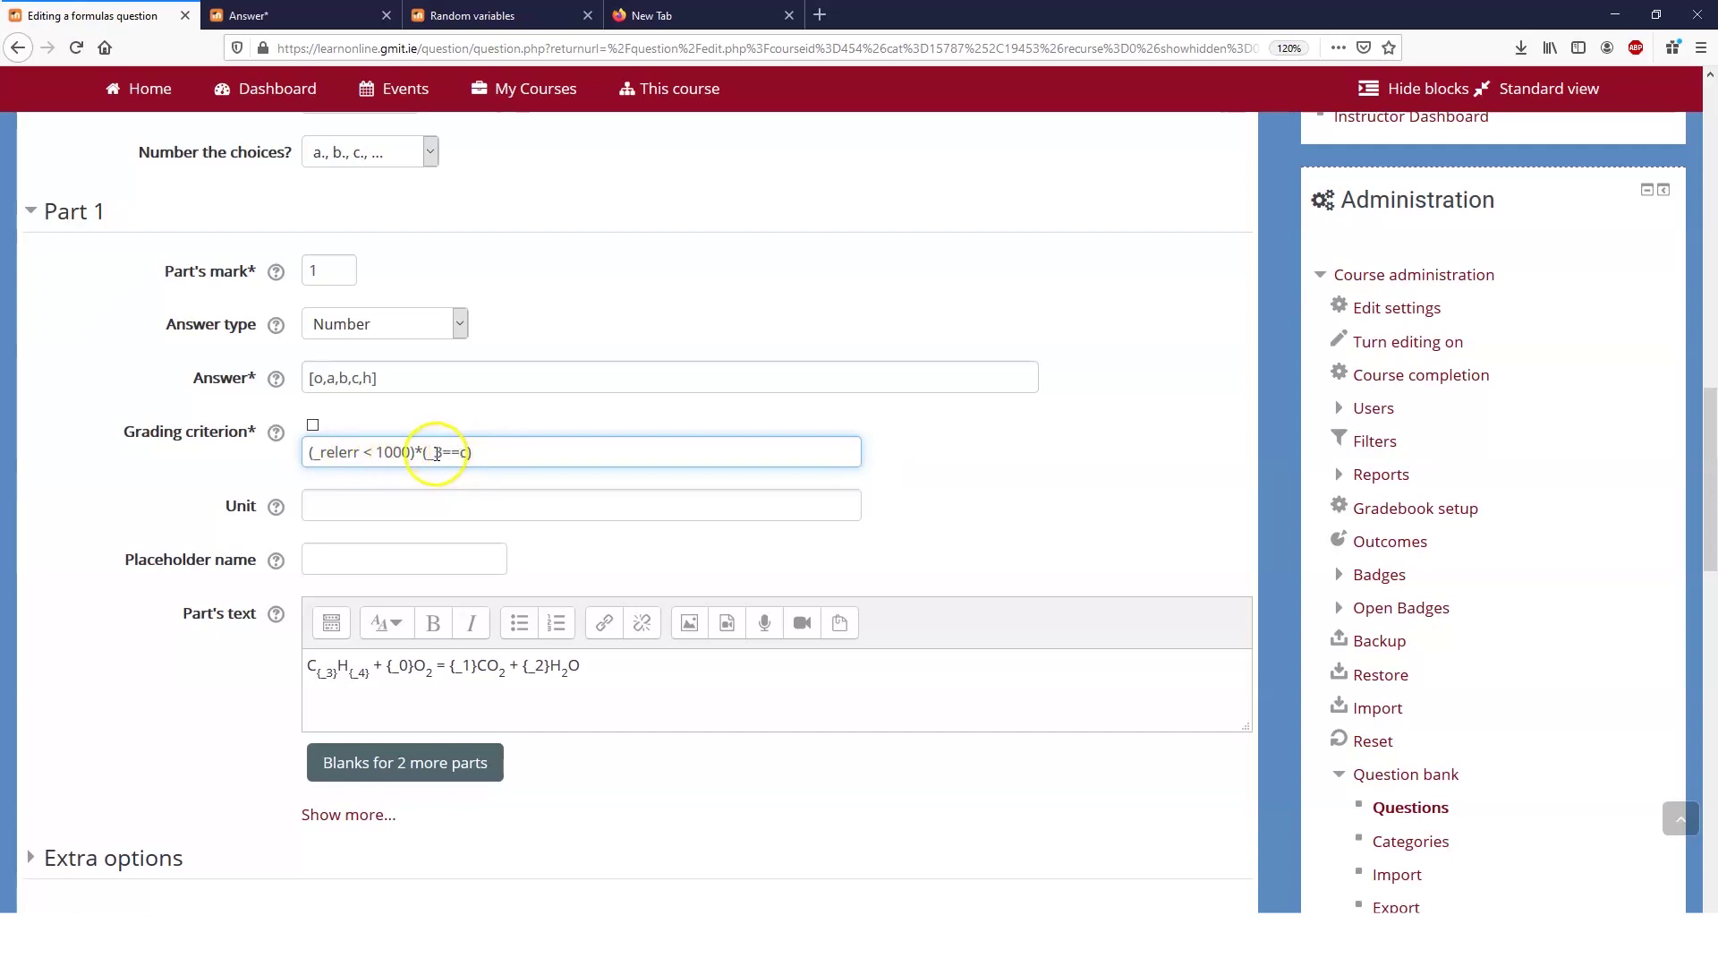
{"action": "left_click", "coordinate": [453, 452]}
{"action": "type", "text": "="}
{"action": "left_click", "coordinate": [500, 452]}
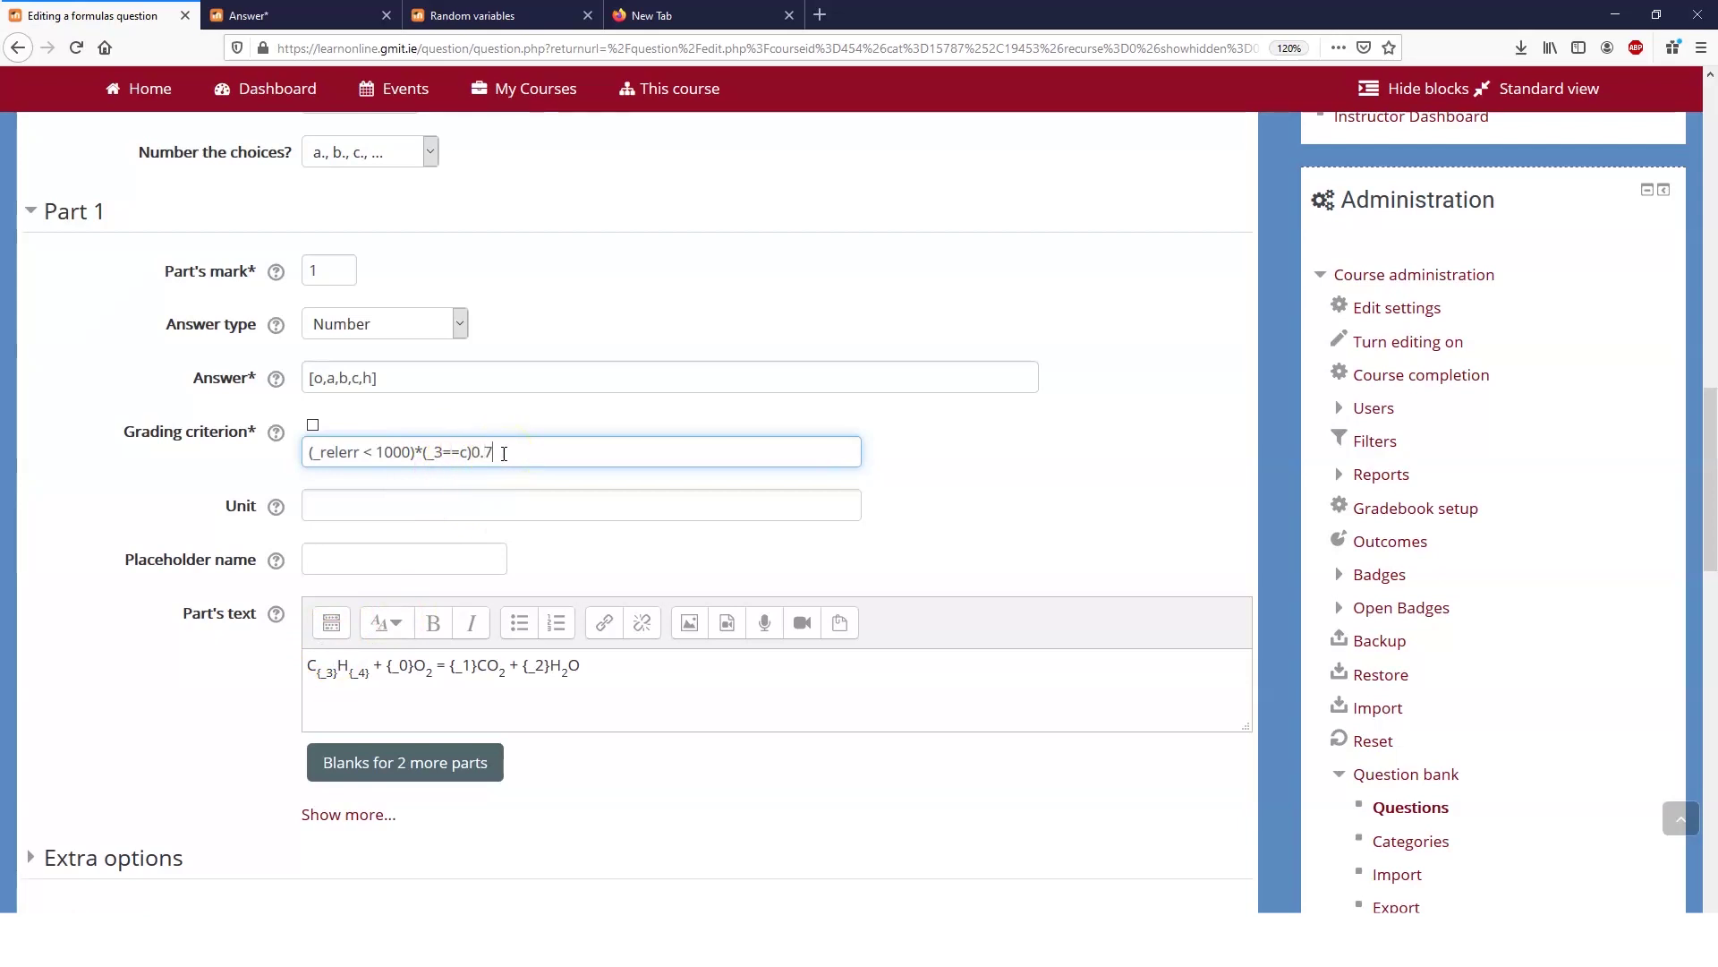
{"action": "type", "text": "*"}
Step: Complete the criterion as (_relerr < 1000)*(_3==c)*0.7 + (_4==h)*0.3, correcting the hydrogen index to 4
{"action": "left_click", "coordinate": [525, 452]}
{"action": "type", "text": "+"}
{"action": "type", "text": " 0.3"}
{"action": "key", "text": "BackSpace"}
{"action": "key", "text": "BackSpace"}
{"action": "key", "text": "BackSpace"}
{"action": "left_click", "coordinate": [537, 452]}
{"action": "key", "text": "BackSpace"}
{"action": "type", "text": "4==h)*0.3"}
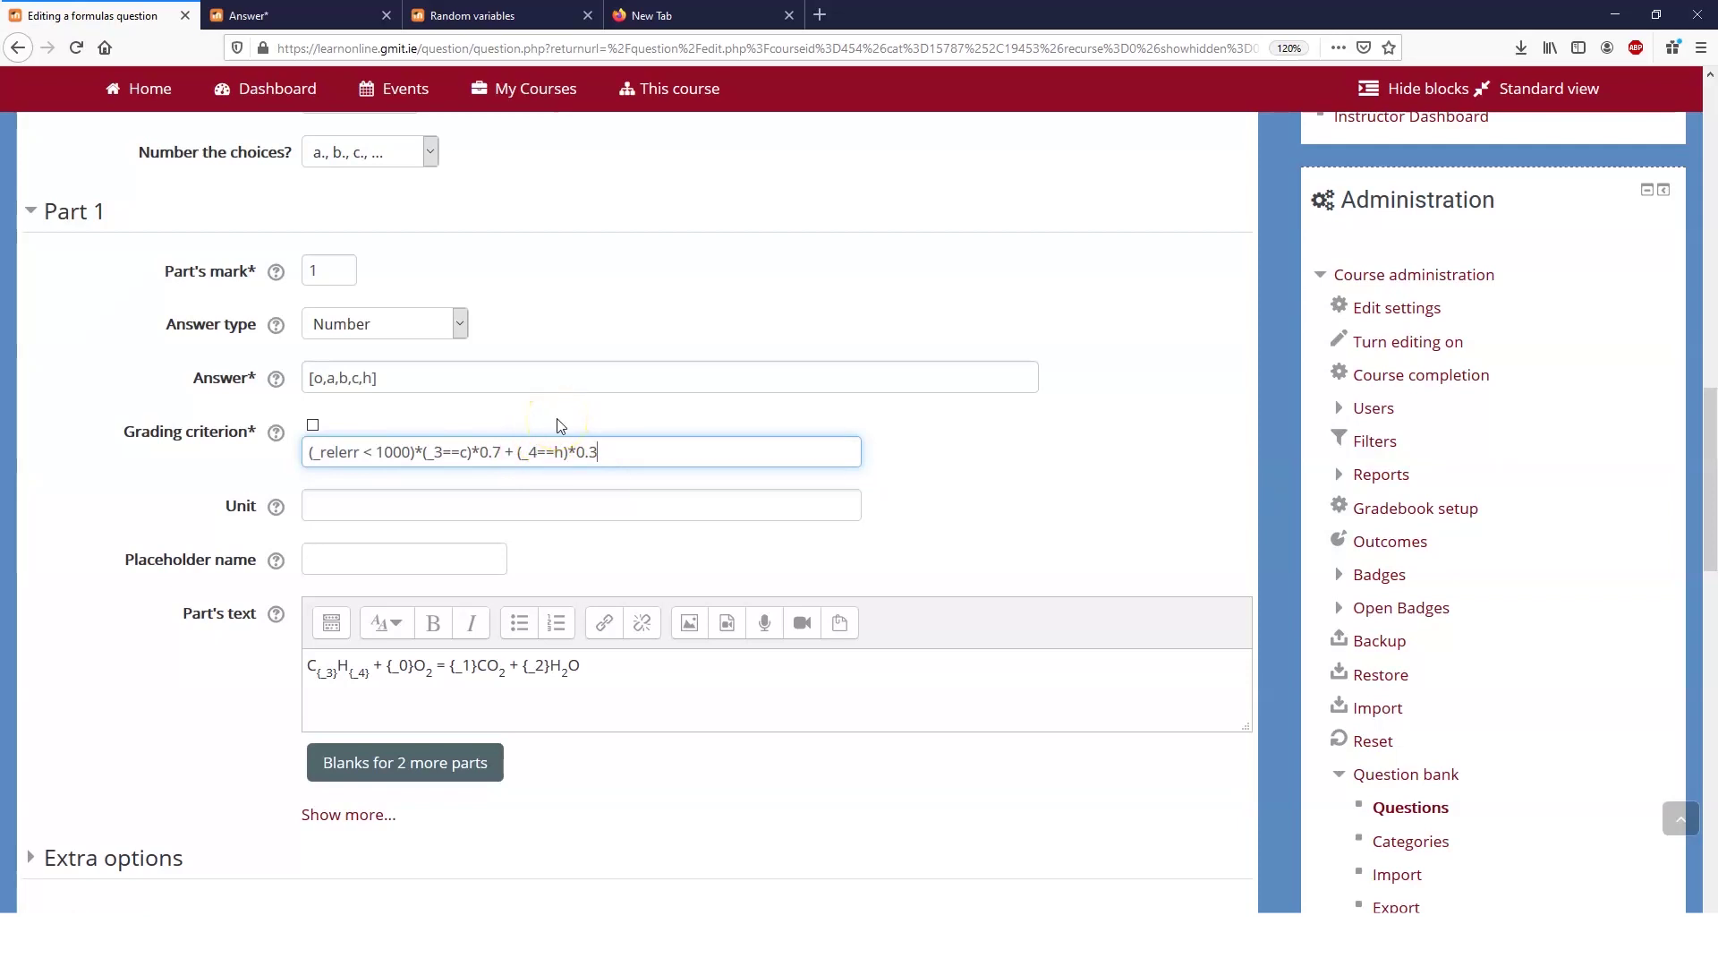
Step: Save the question changes and continue editing
{"action": "scroll", "coordinate": [556, 474], "scroll_direction": "down", "scroll_amount": 6}
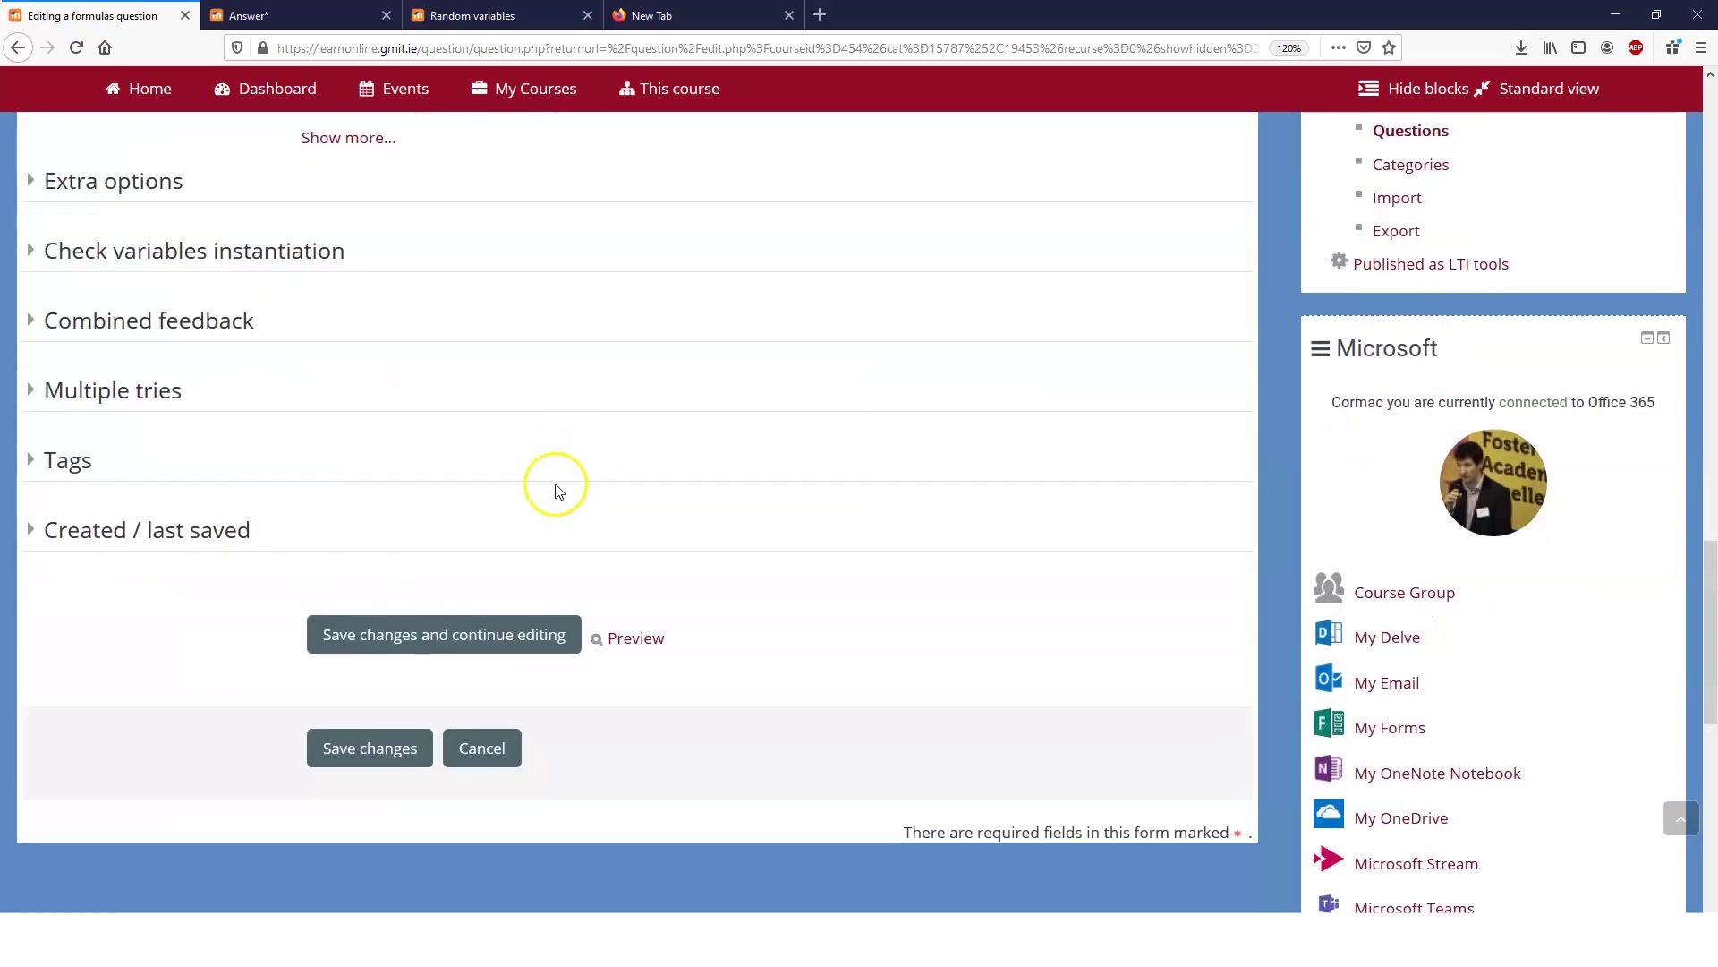
{"action": "left_click", "coordinate": [506, 634]}
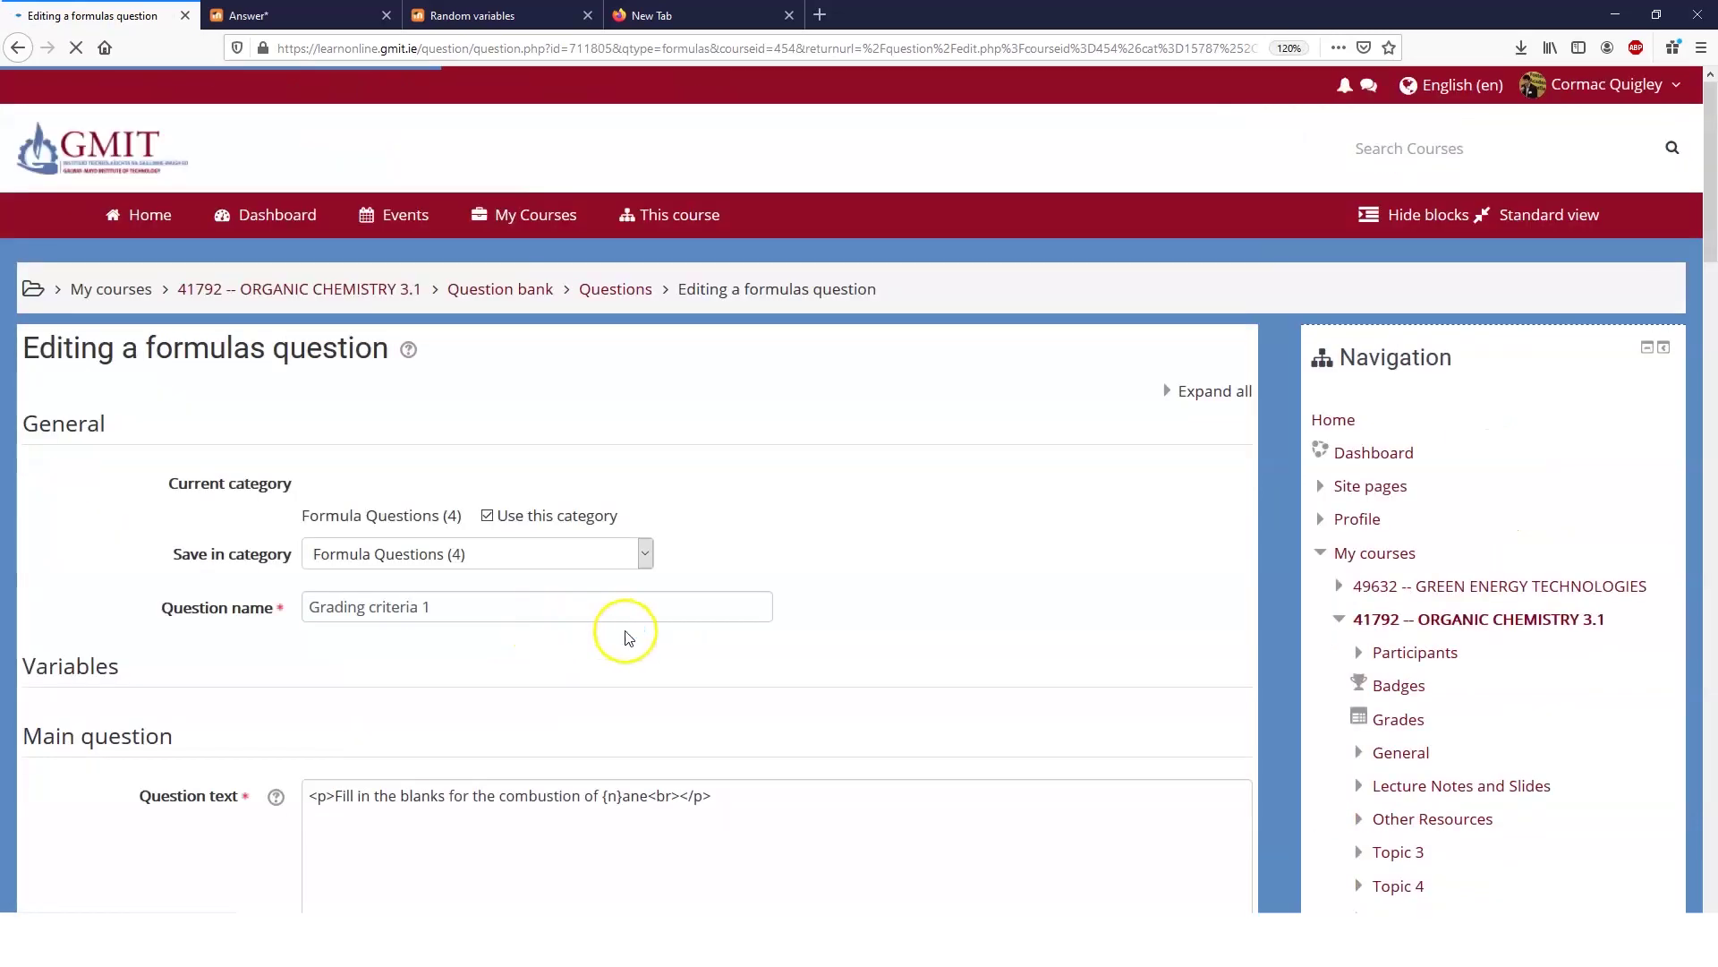
{"action": "scroll", "coordinate": [625, 627], "scroll_direction": "down", "scroll_amount": 15}
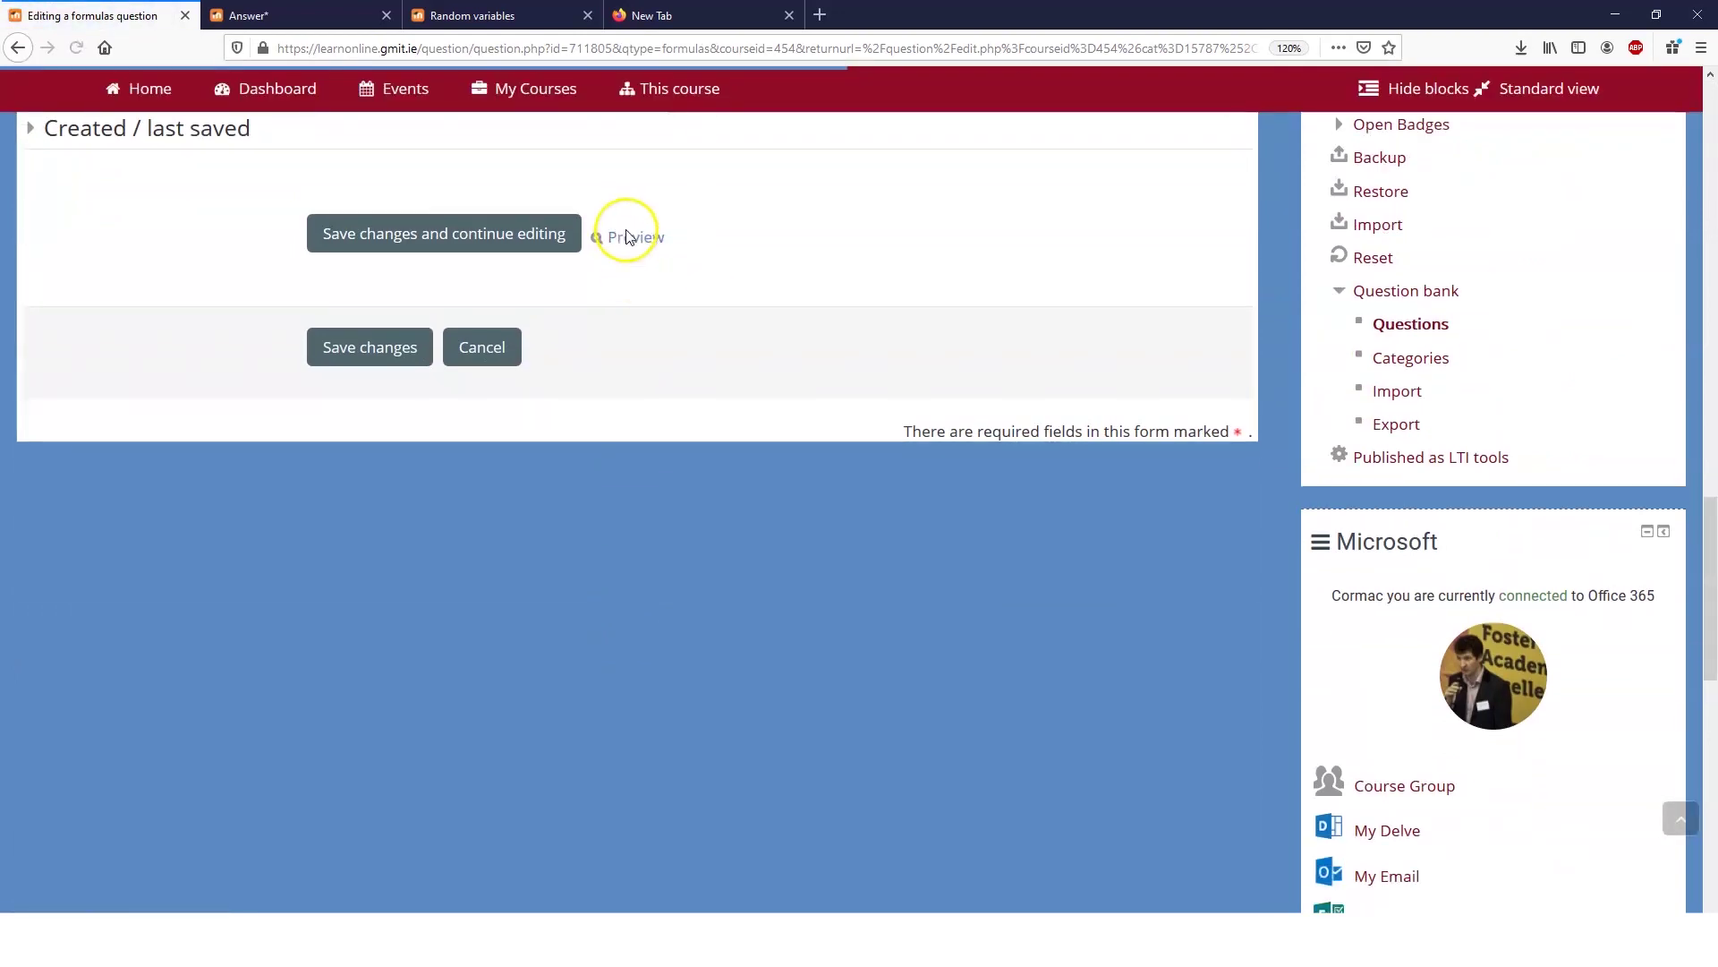
Step: Preview the question, fill in the correct pentane answers and check them
{"action": "left_click", "coordinate": [629, 238]}
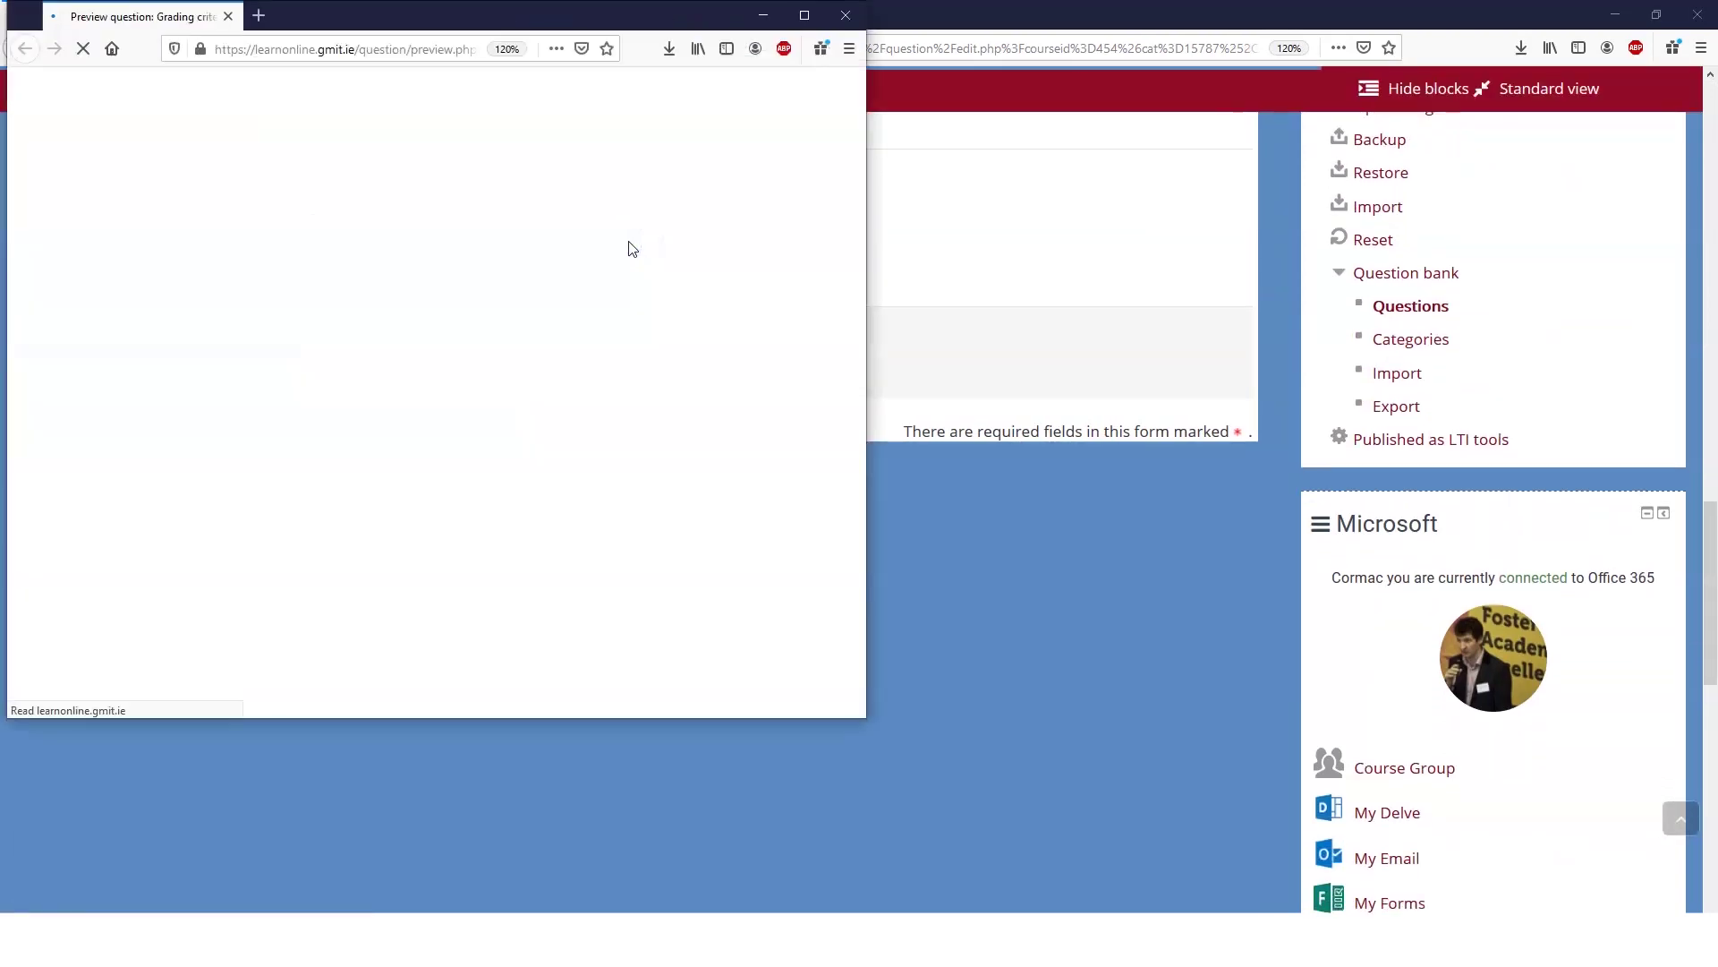
{"action": "left_click", "coordinate": [548, 235]}
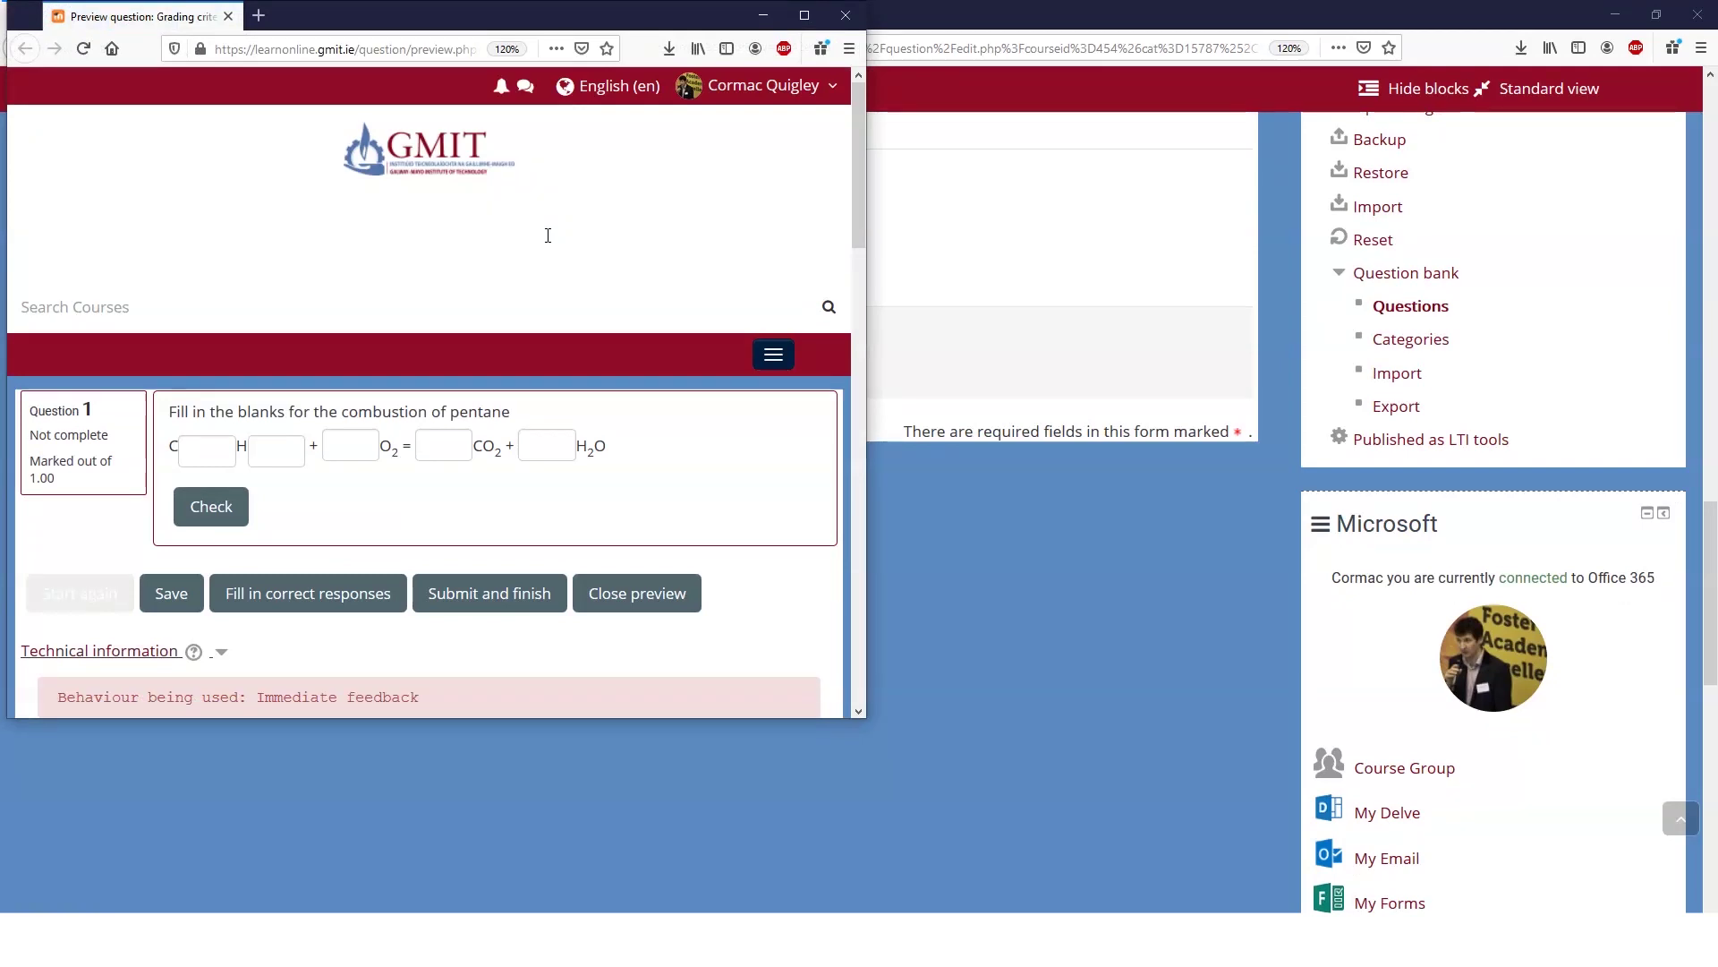
{"action": "left_click", "coordinate": [300, 594]}
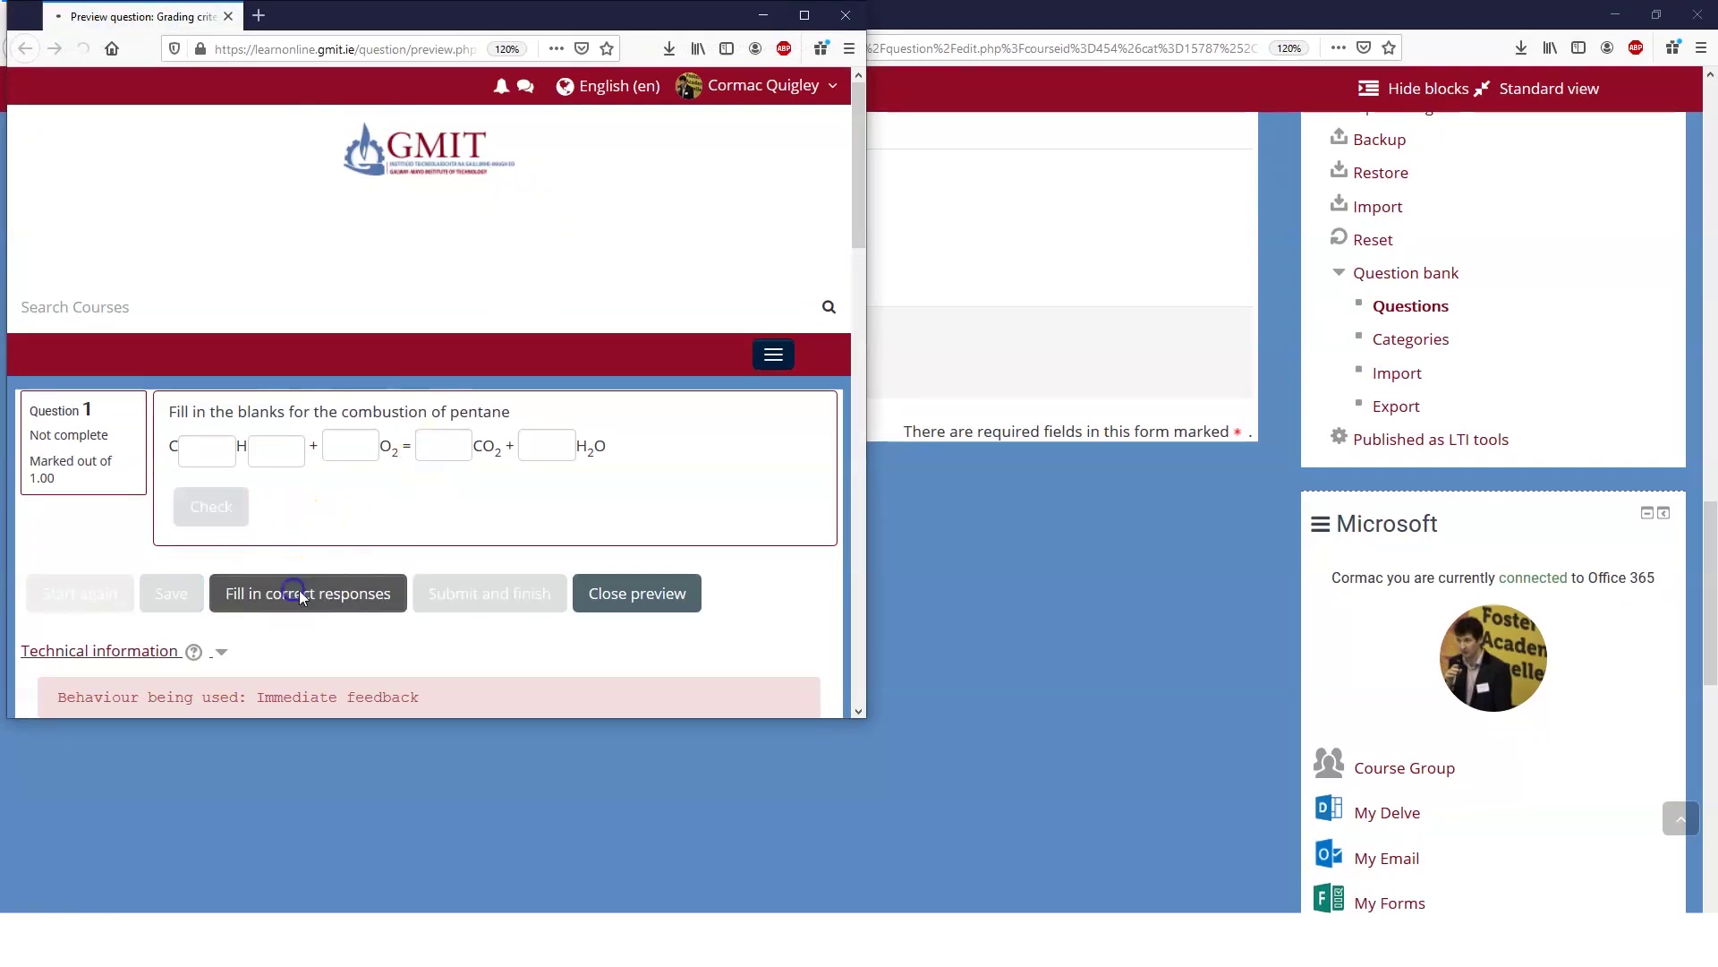
{"action": "left_click", "coordinate": [223, 503]}
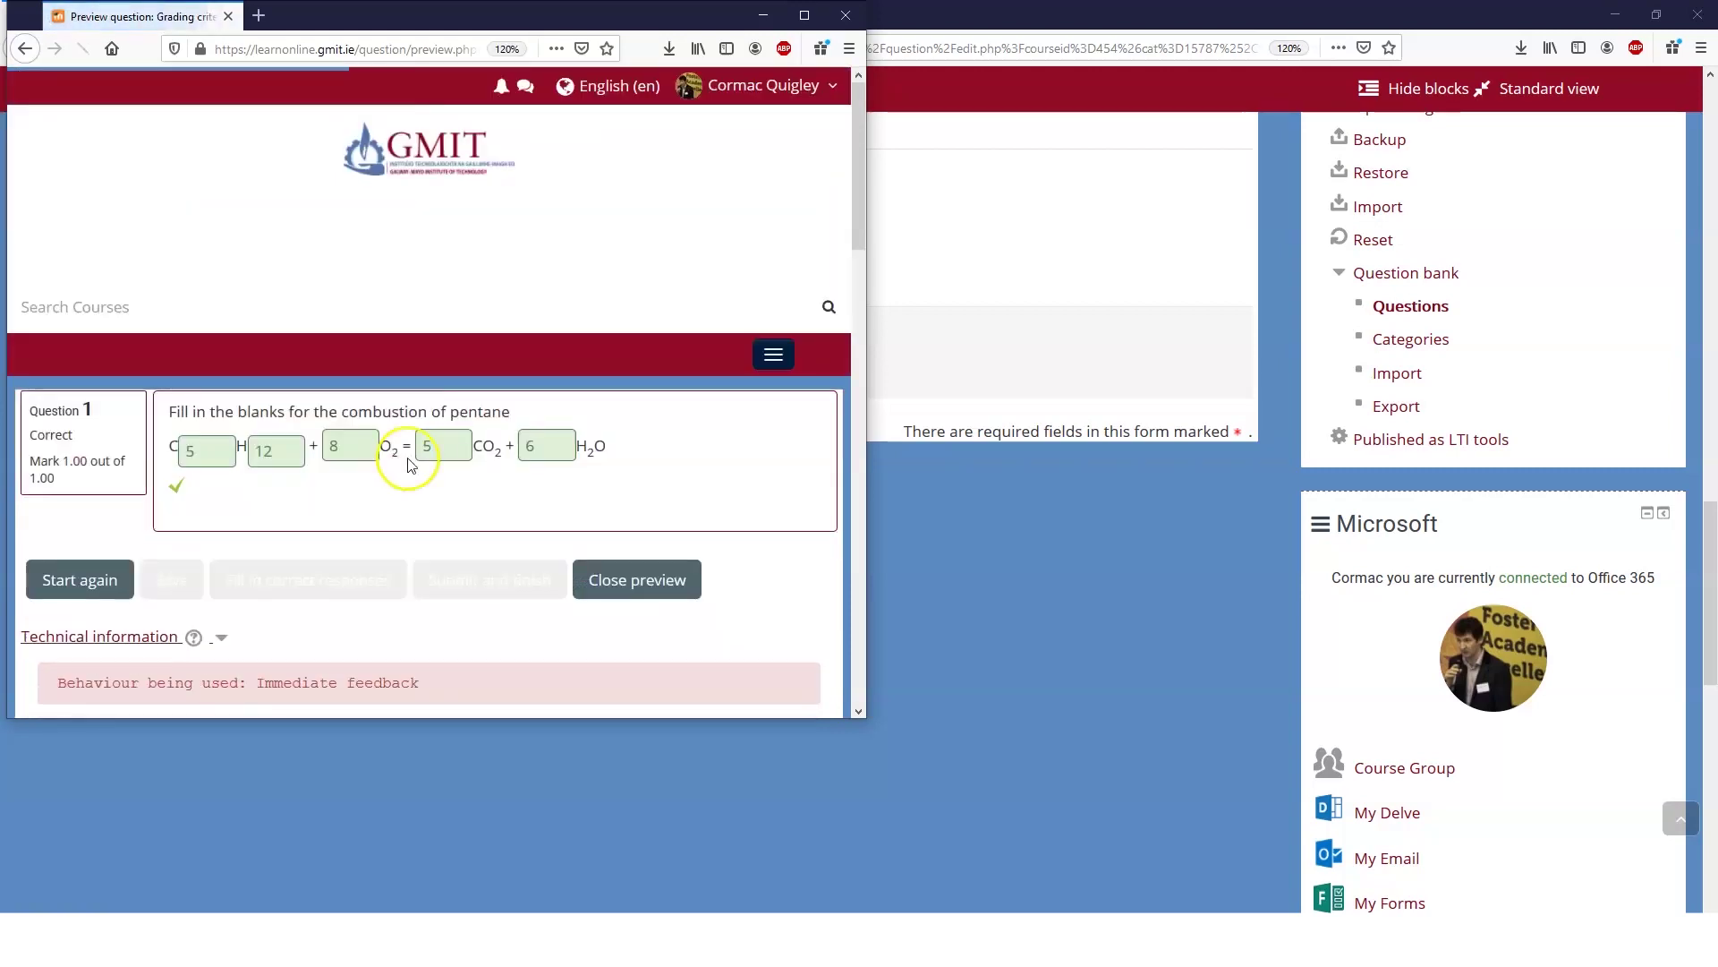
Step: Start a new attempt, scale the butane answers to 4, 10, 65, 40, 50 and submit
{"action": "left_click", "coordinate": [87, 589]}
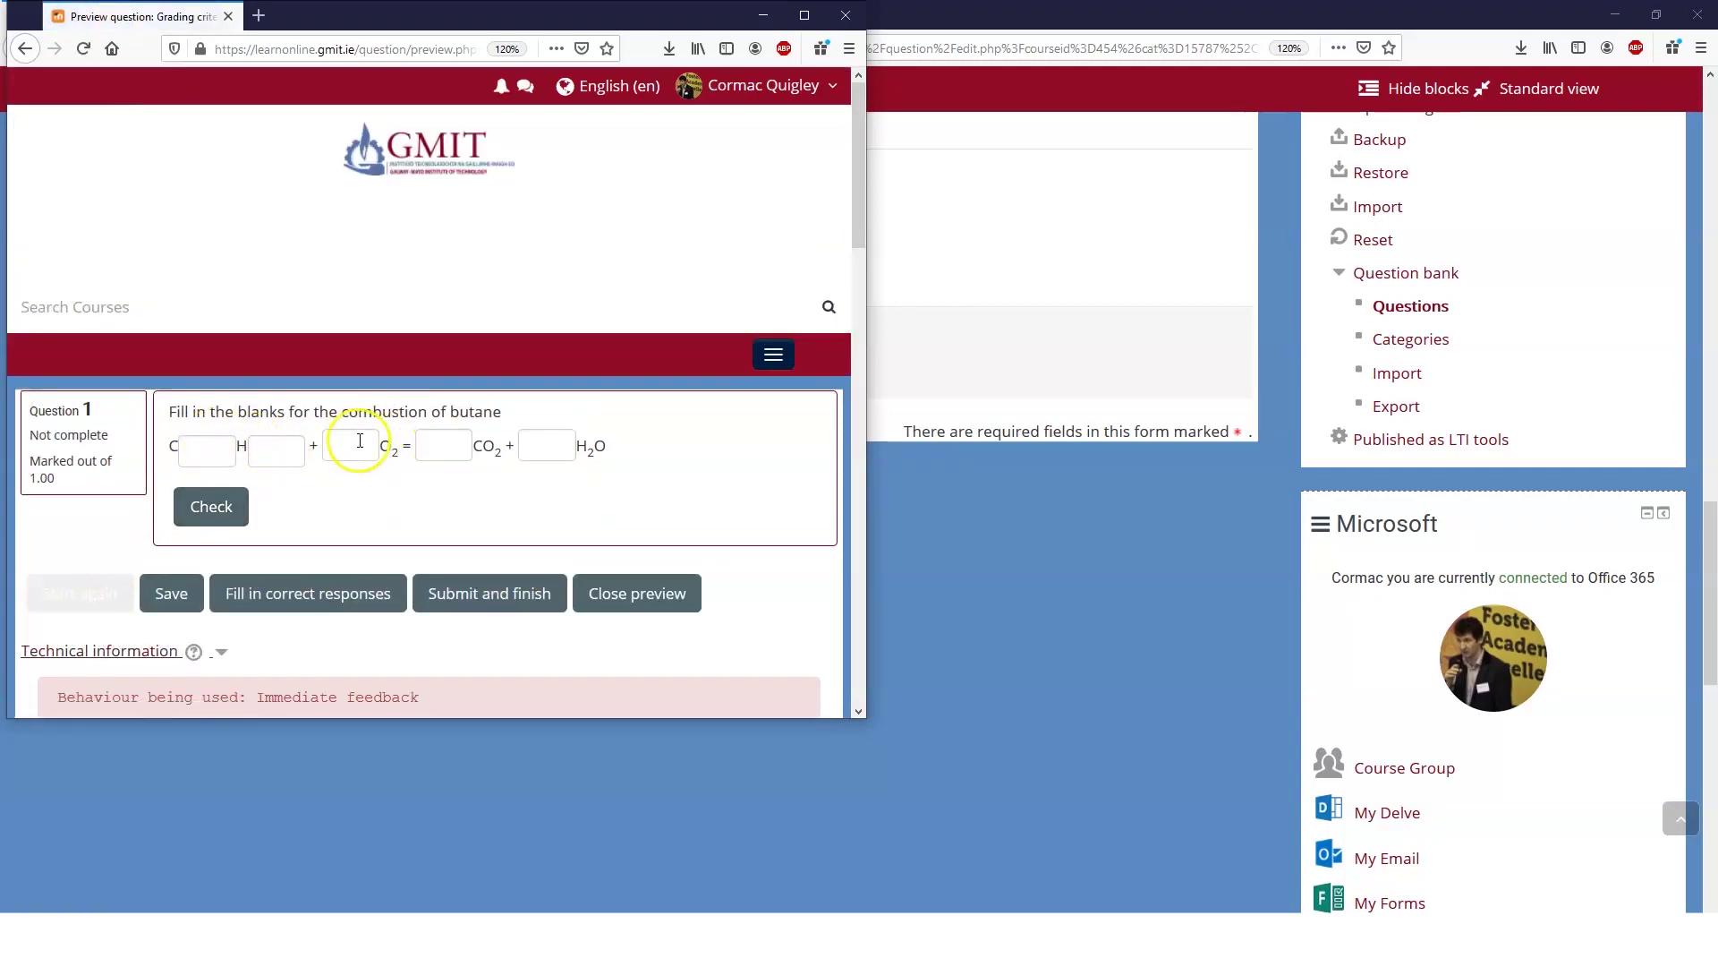
{"action": "left_click", "coordinate": [251, 596]}
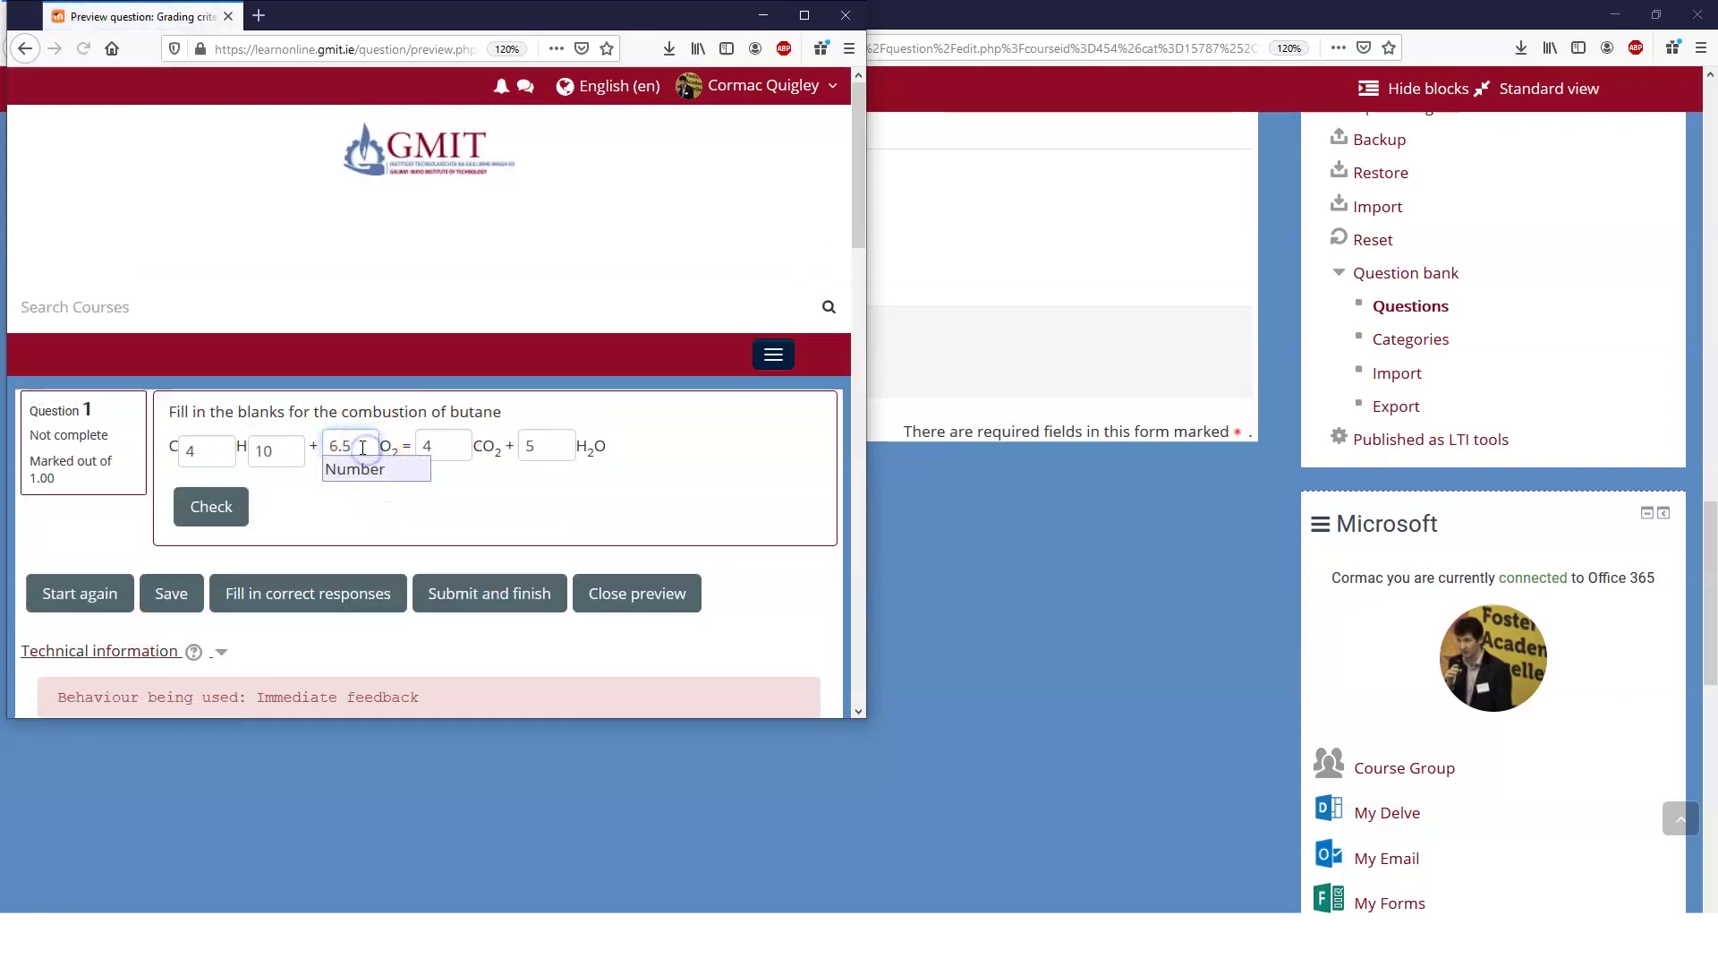
{"action": "key", "text": "Tab"}
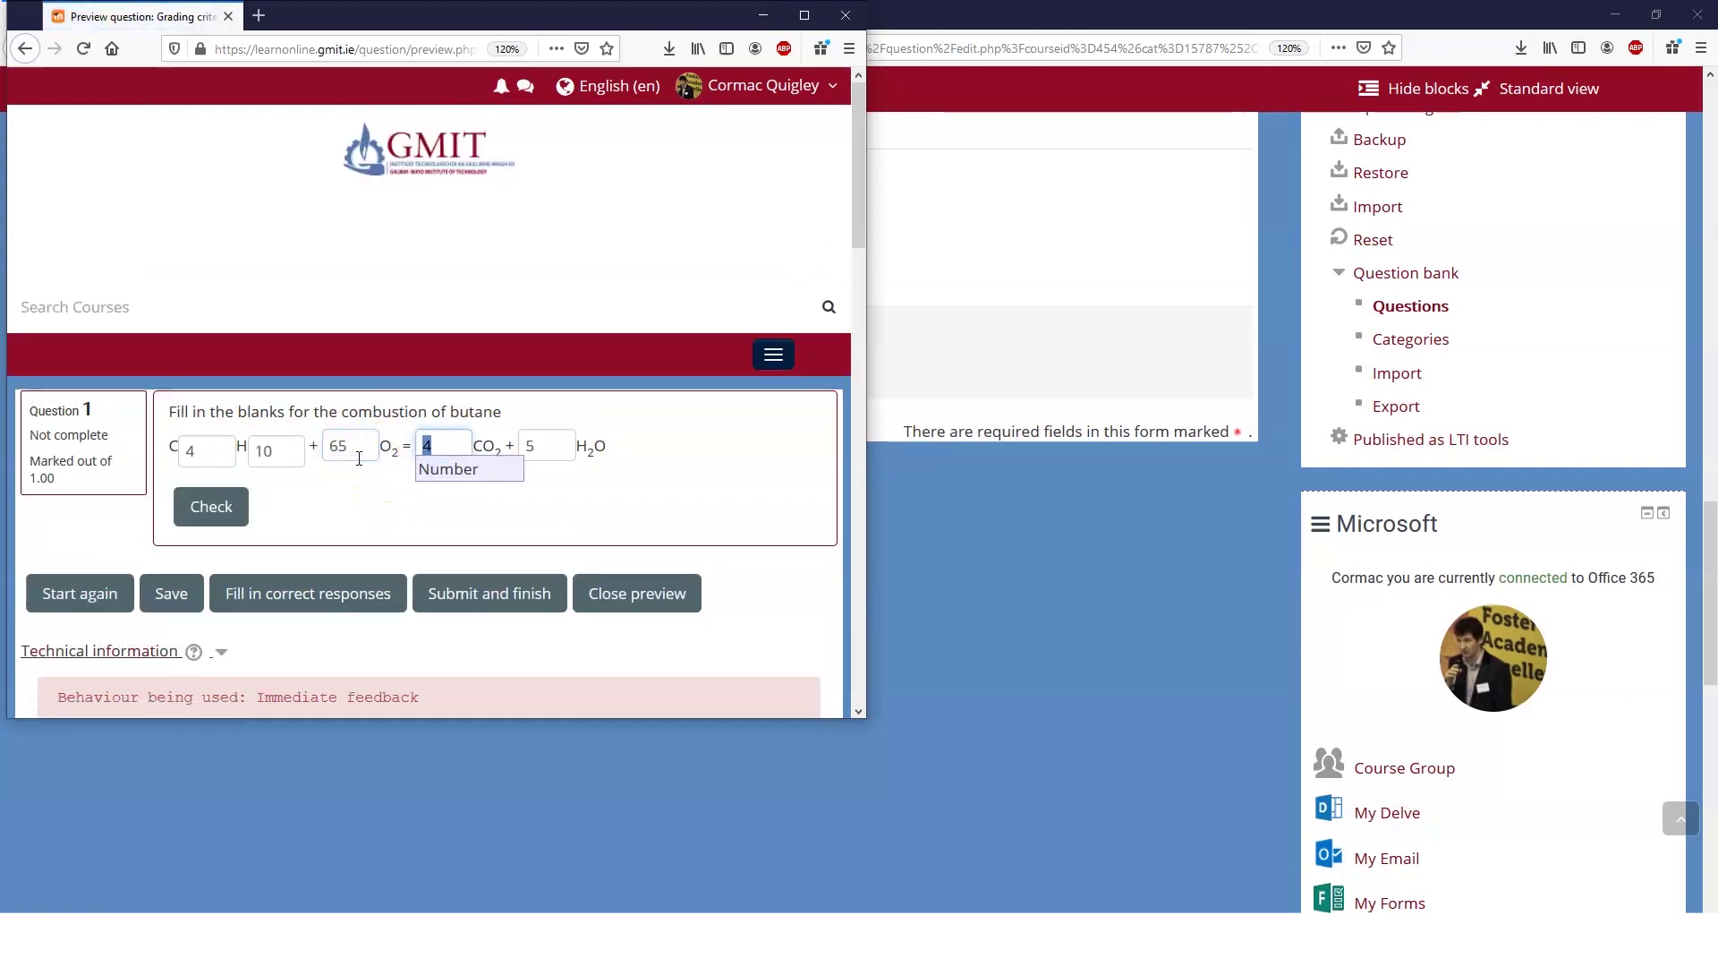
{"action": "type", "text": "40"}
{"action": "key", "text": "Tab"}
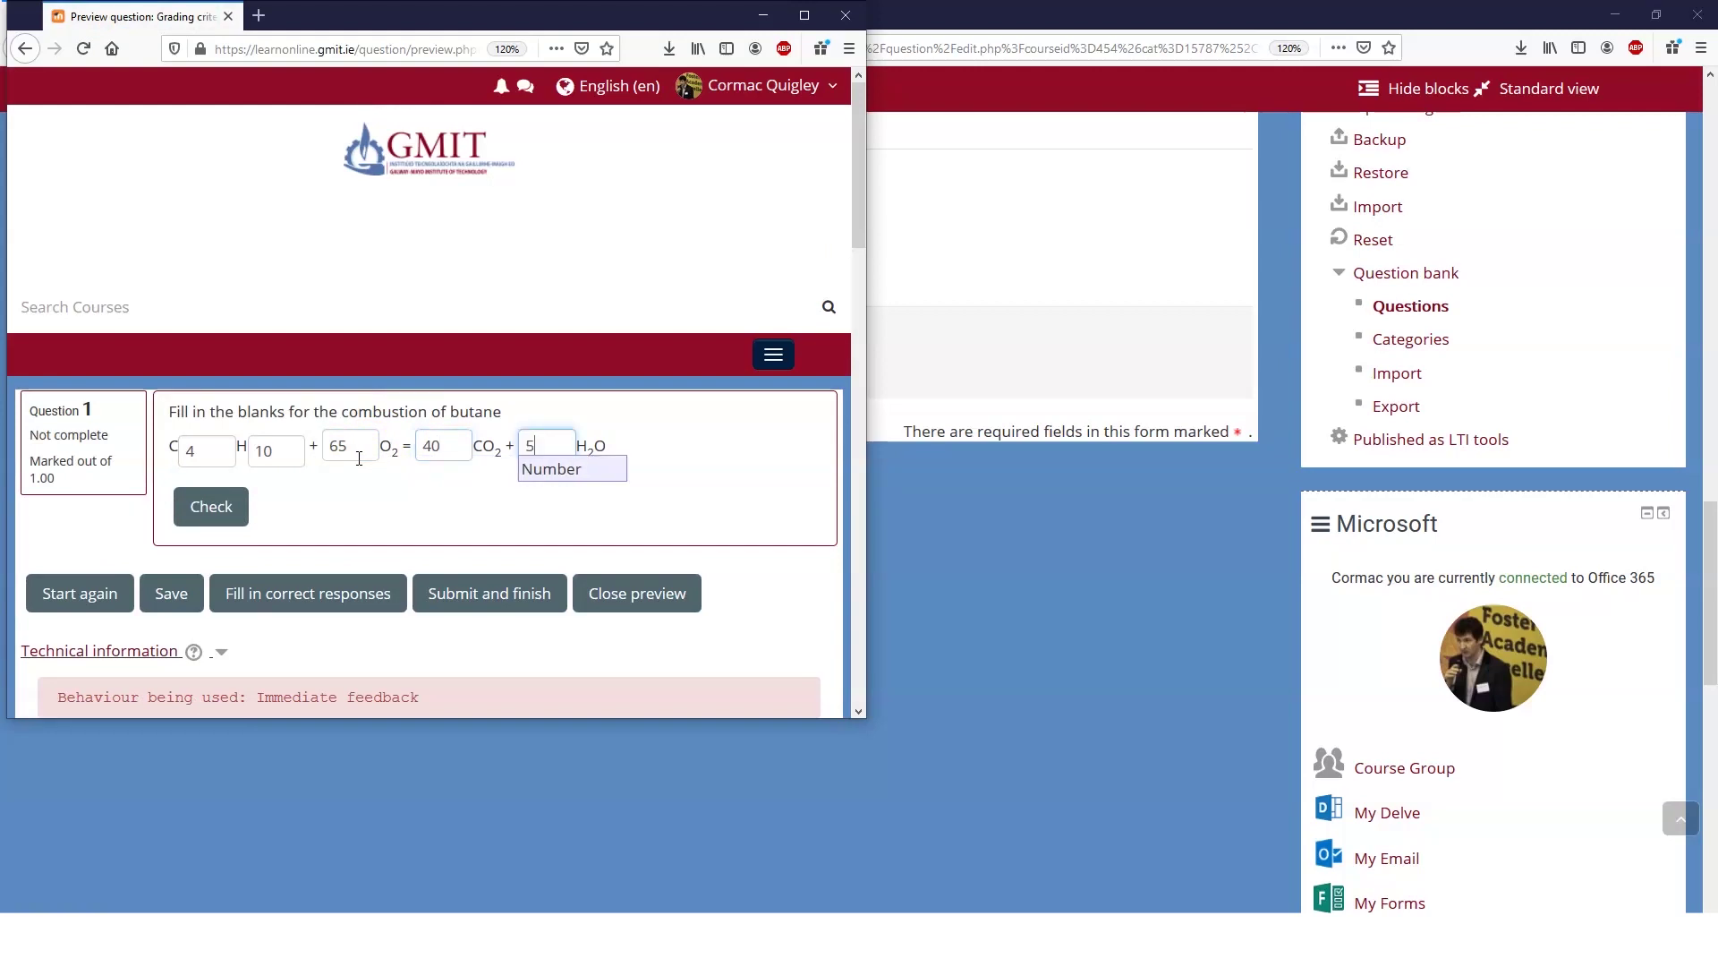
{"action": "left_click", "coordinate": [485, 593]}
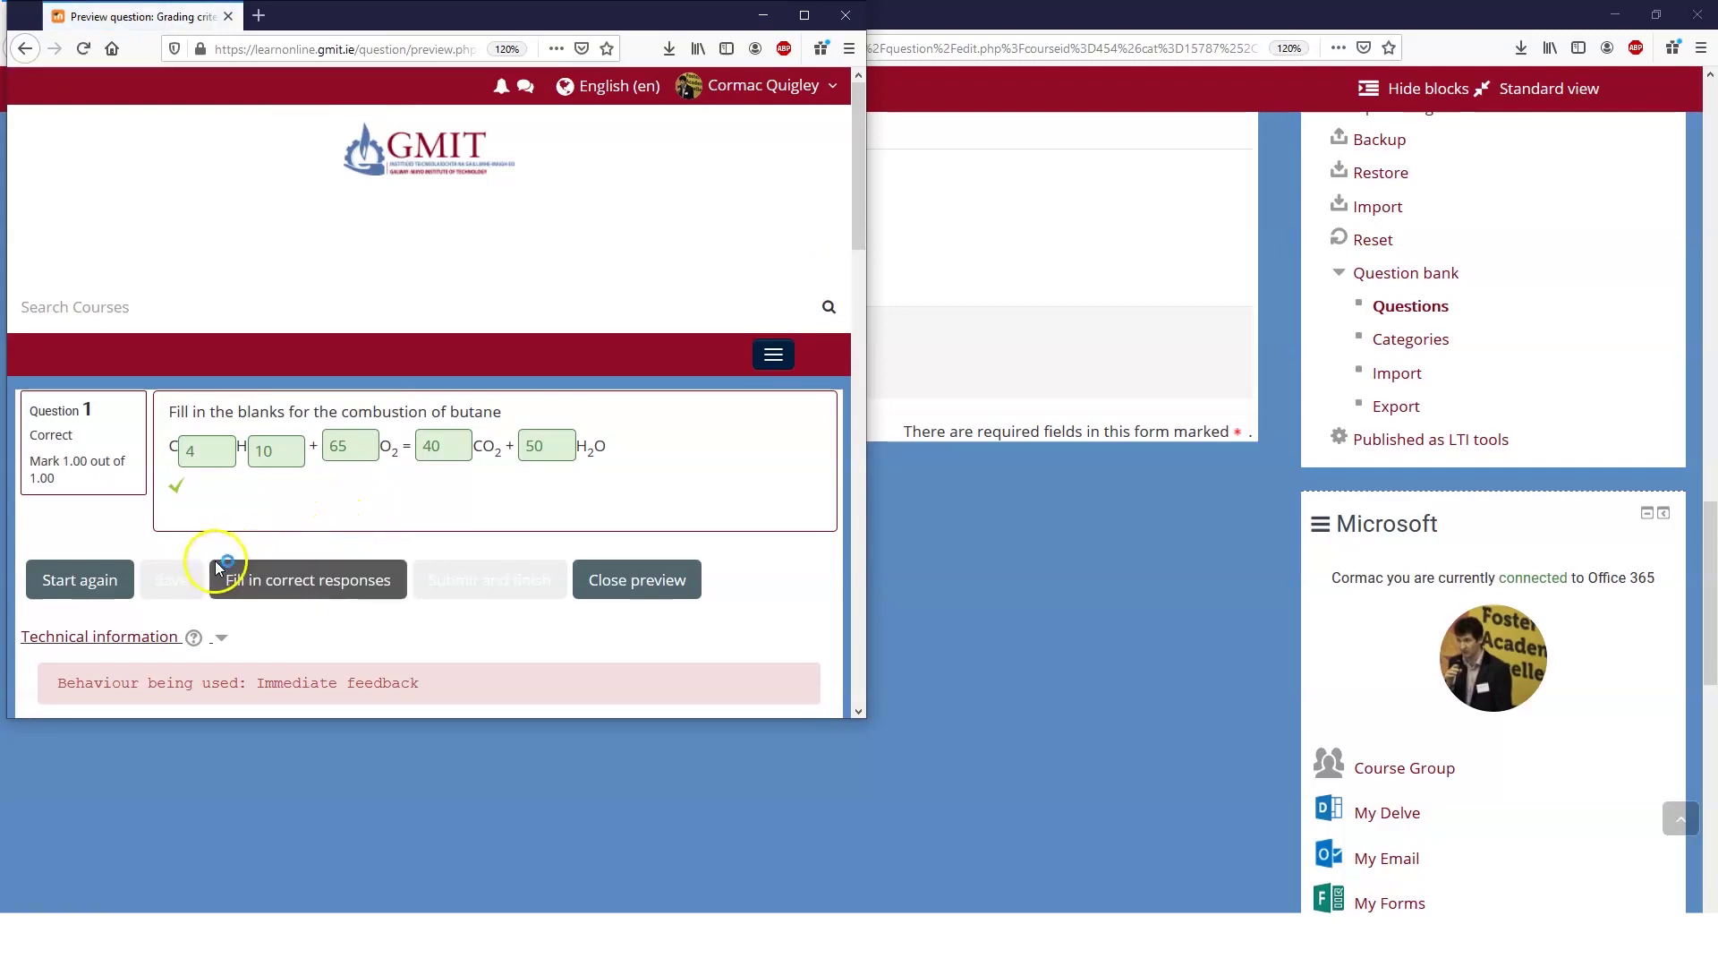
Step: Start a new attempt and submit altered ethane answers for marking
{"action": "left_click", "coordinate": [89, 586]}
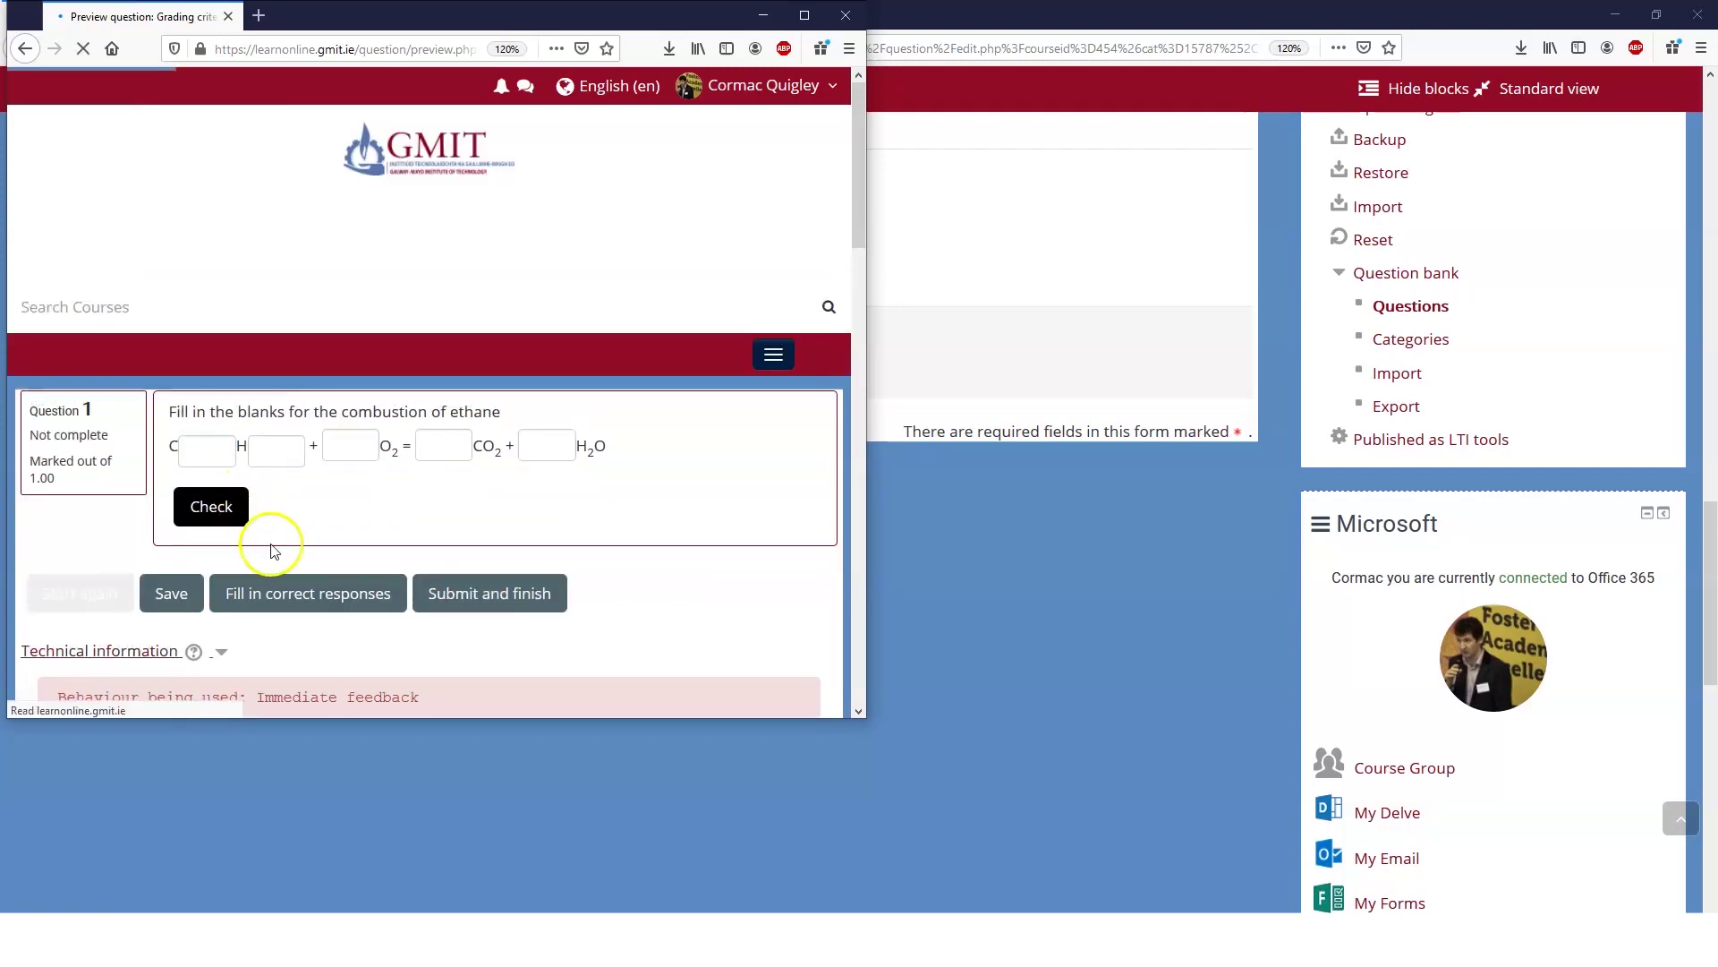
{"action": "left_click", "coordinate": [324, 598]}
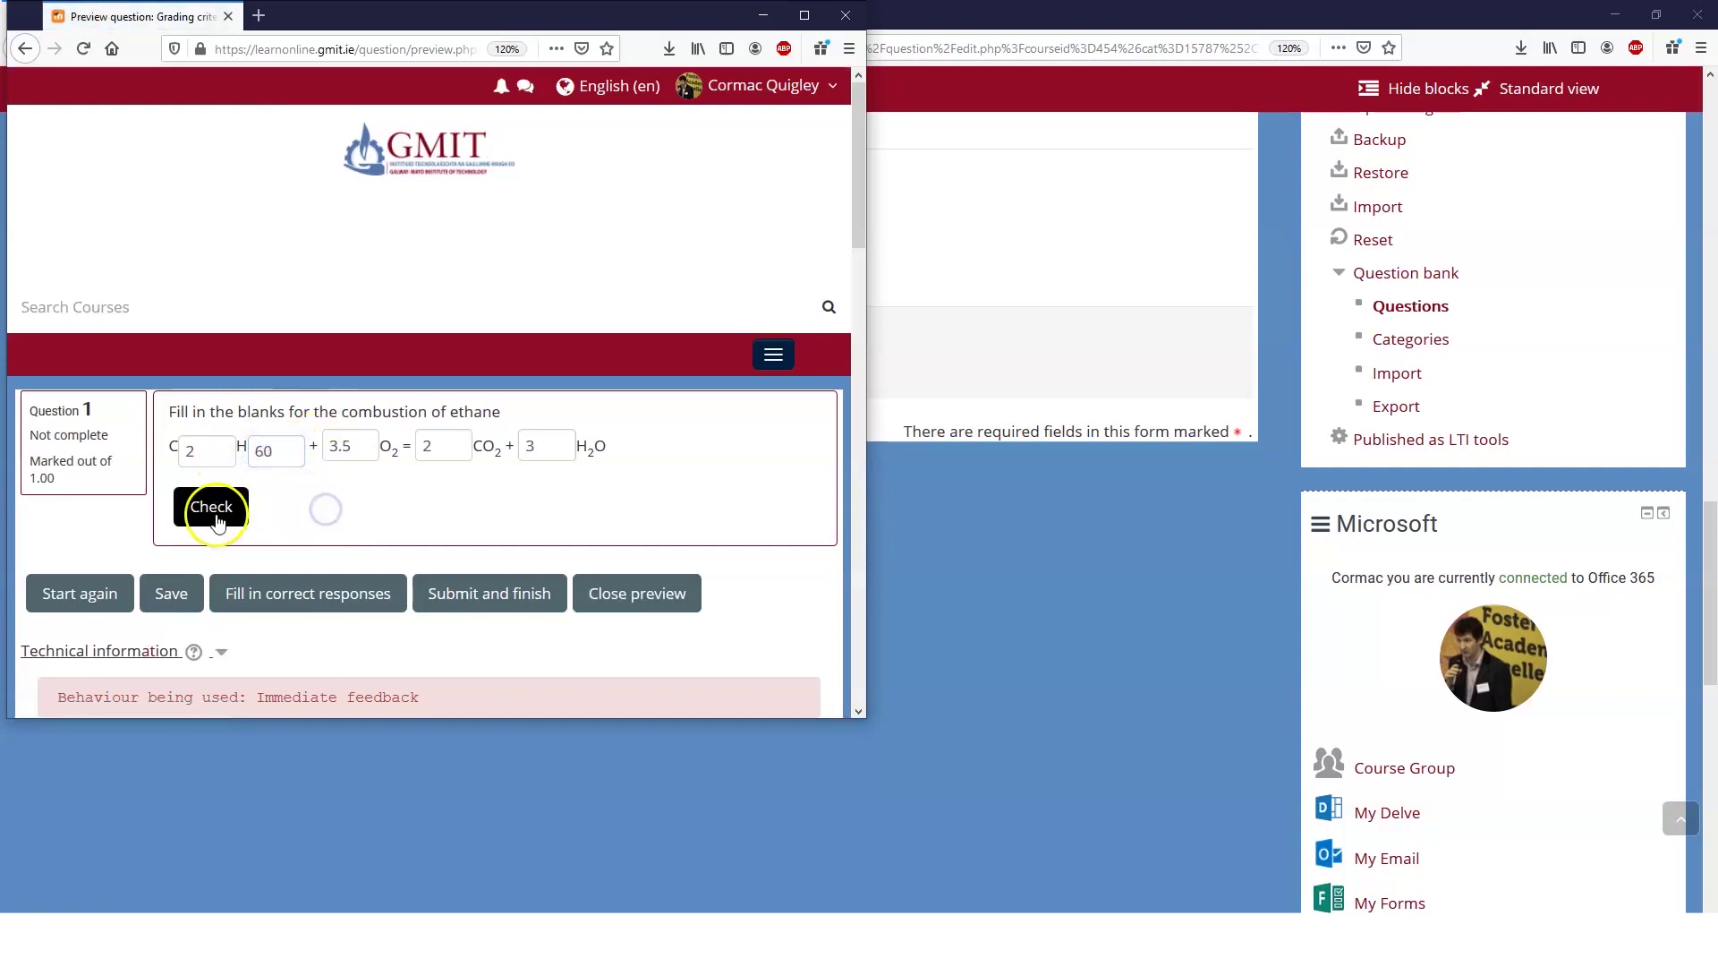
{"action": "left_click", "coordinate": [495, 601]}
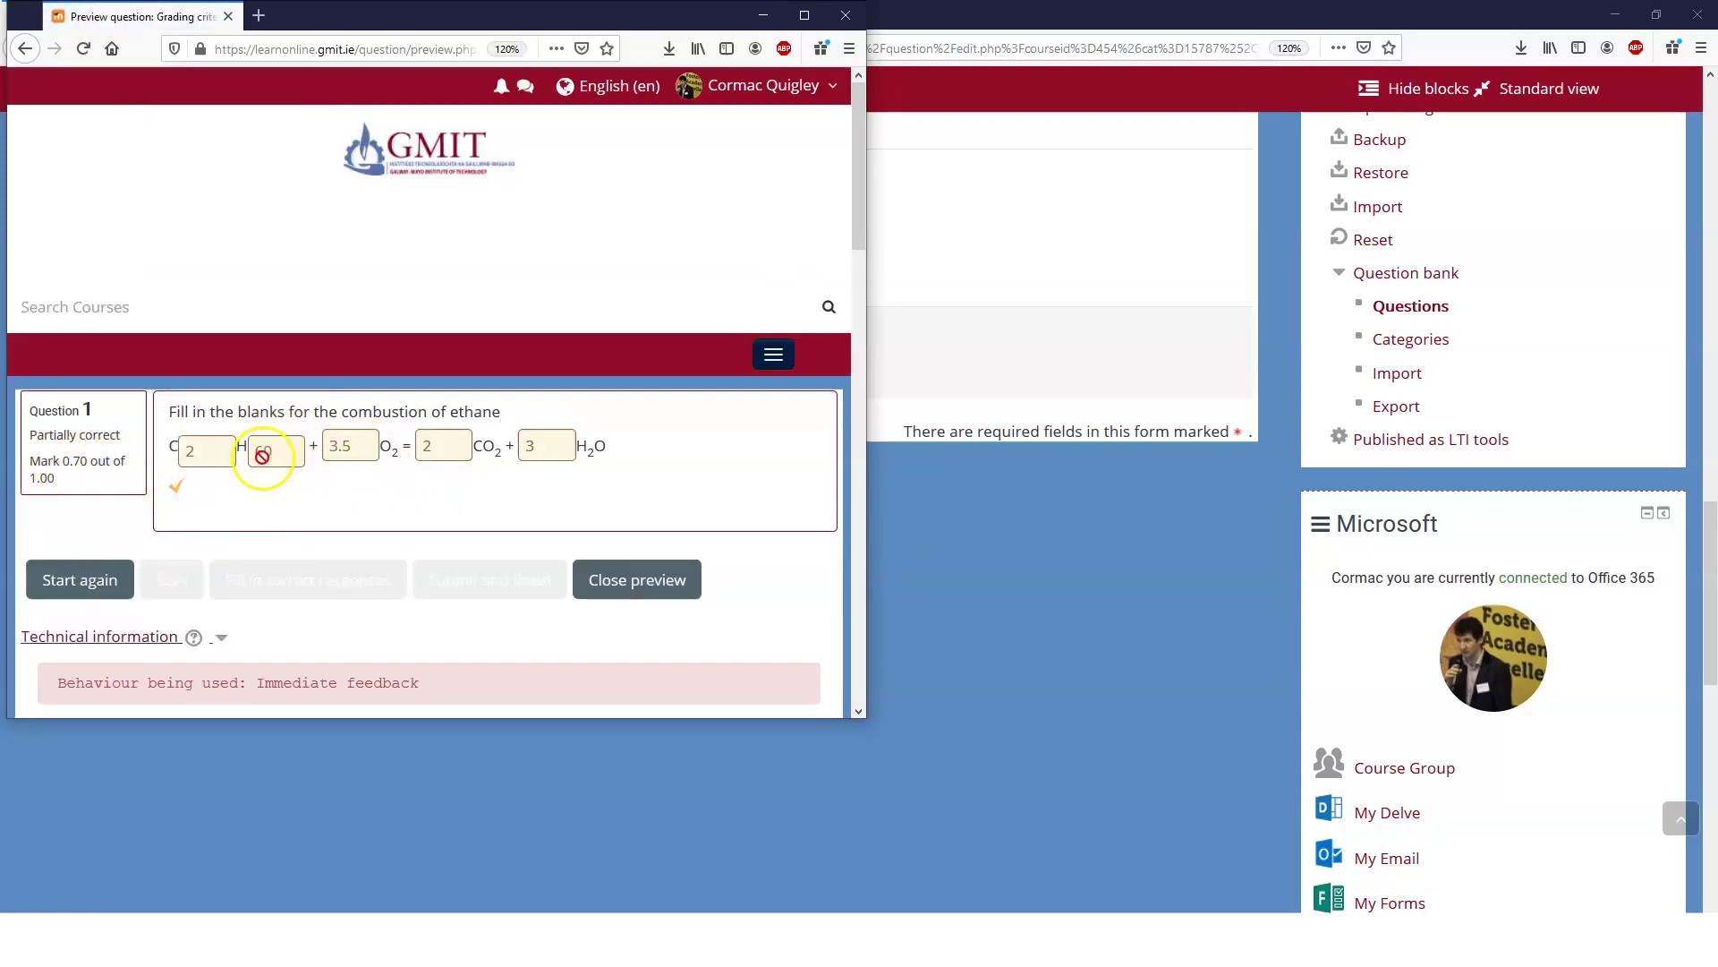
Step: Submit methane answers with a wrong carbon count, graded 0.30 out of 1.00
{"action": "left_click", "coordinate": [99, 582]}
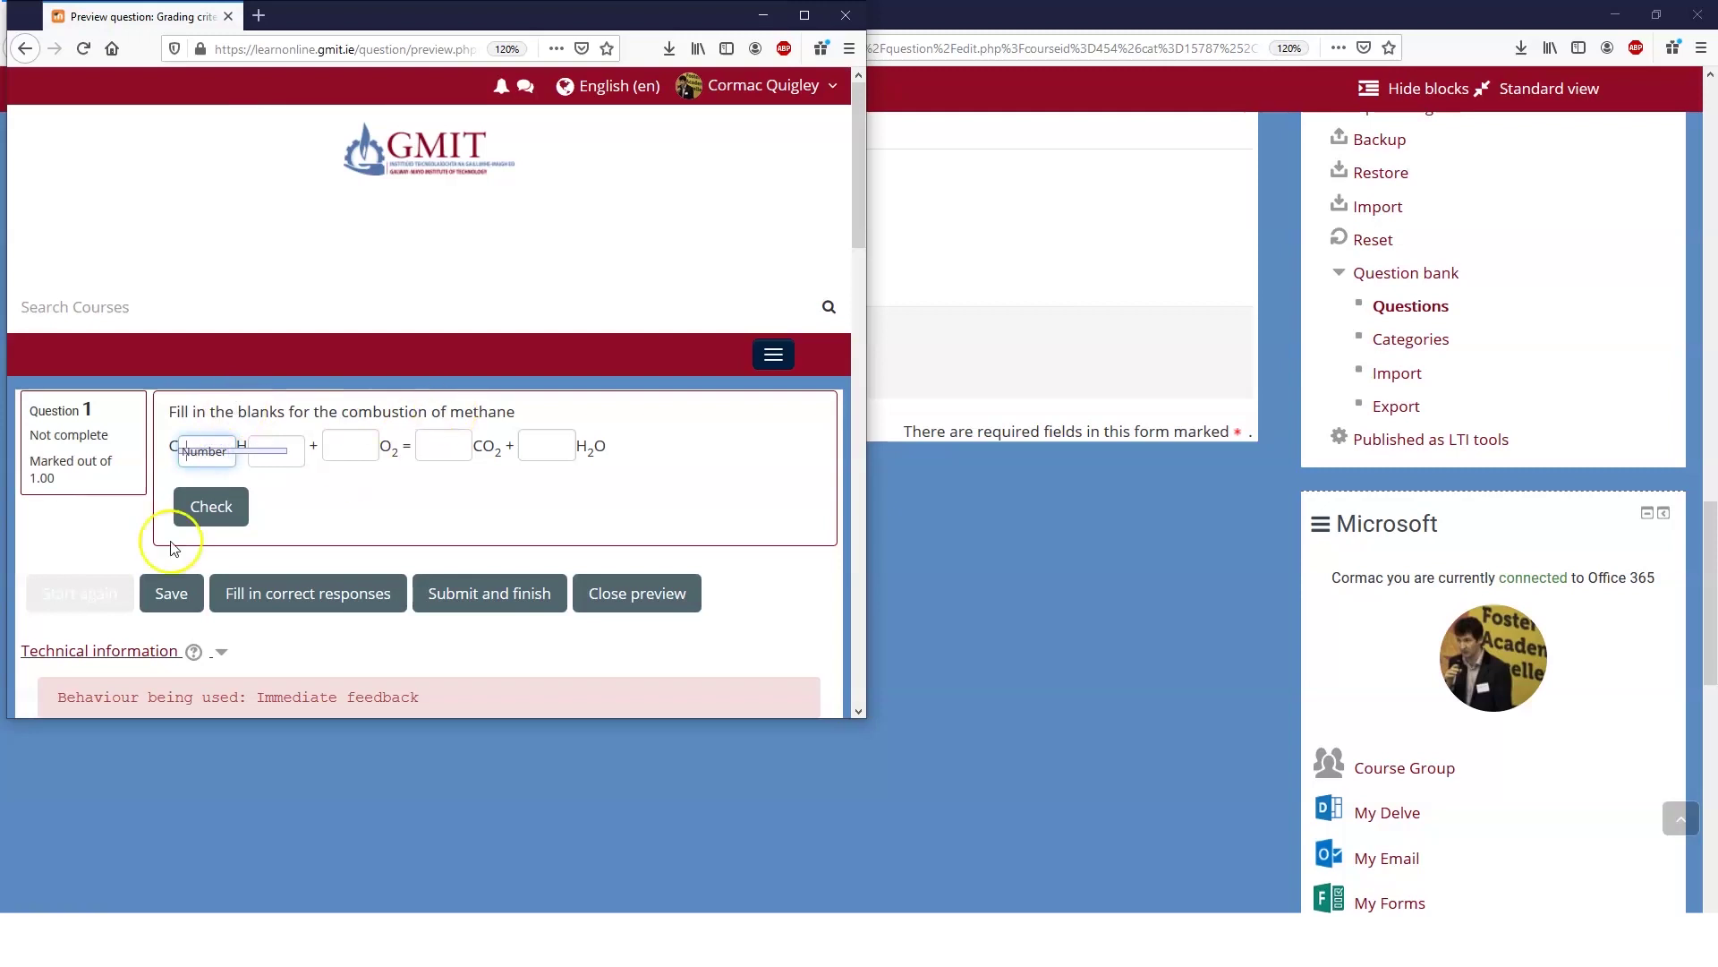
{"action": "left_click", "coordinate": [280, 591]}
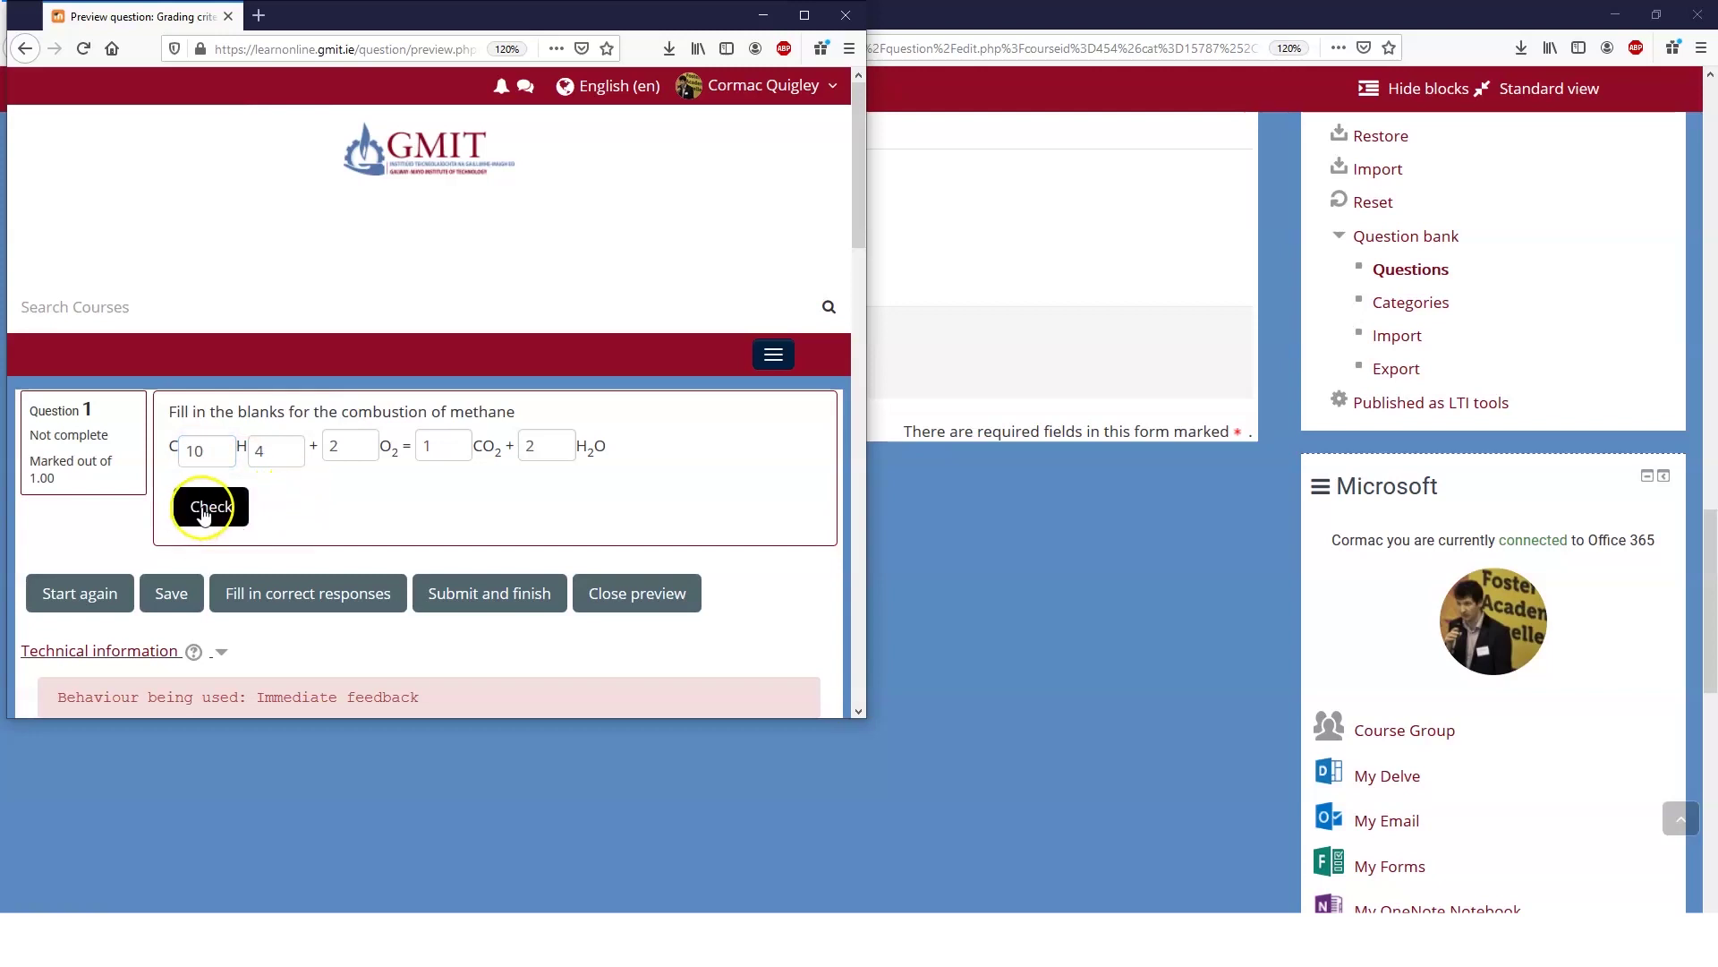
{"action": "left_click", "coordinate": [496, 595]}
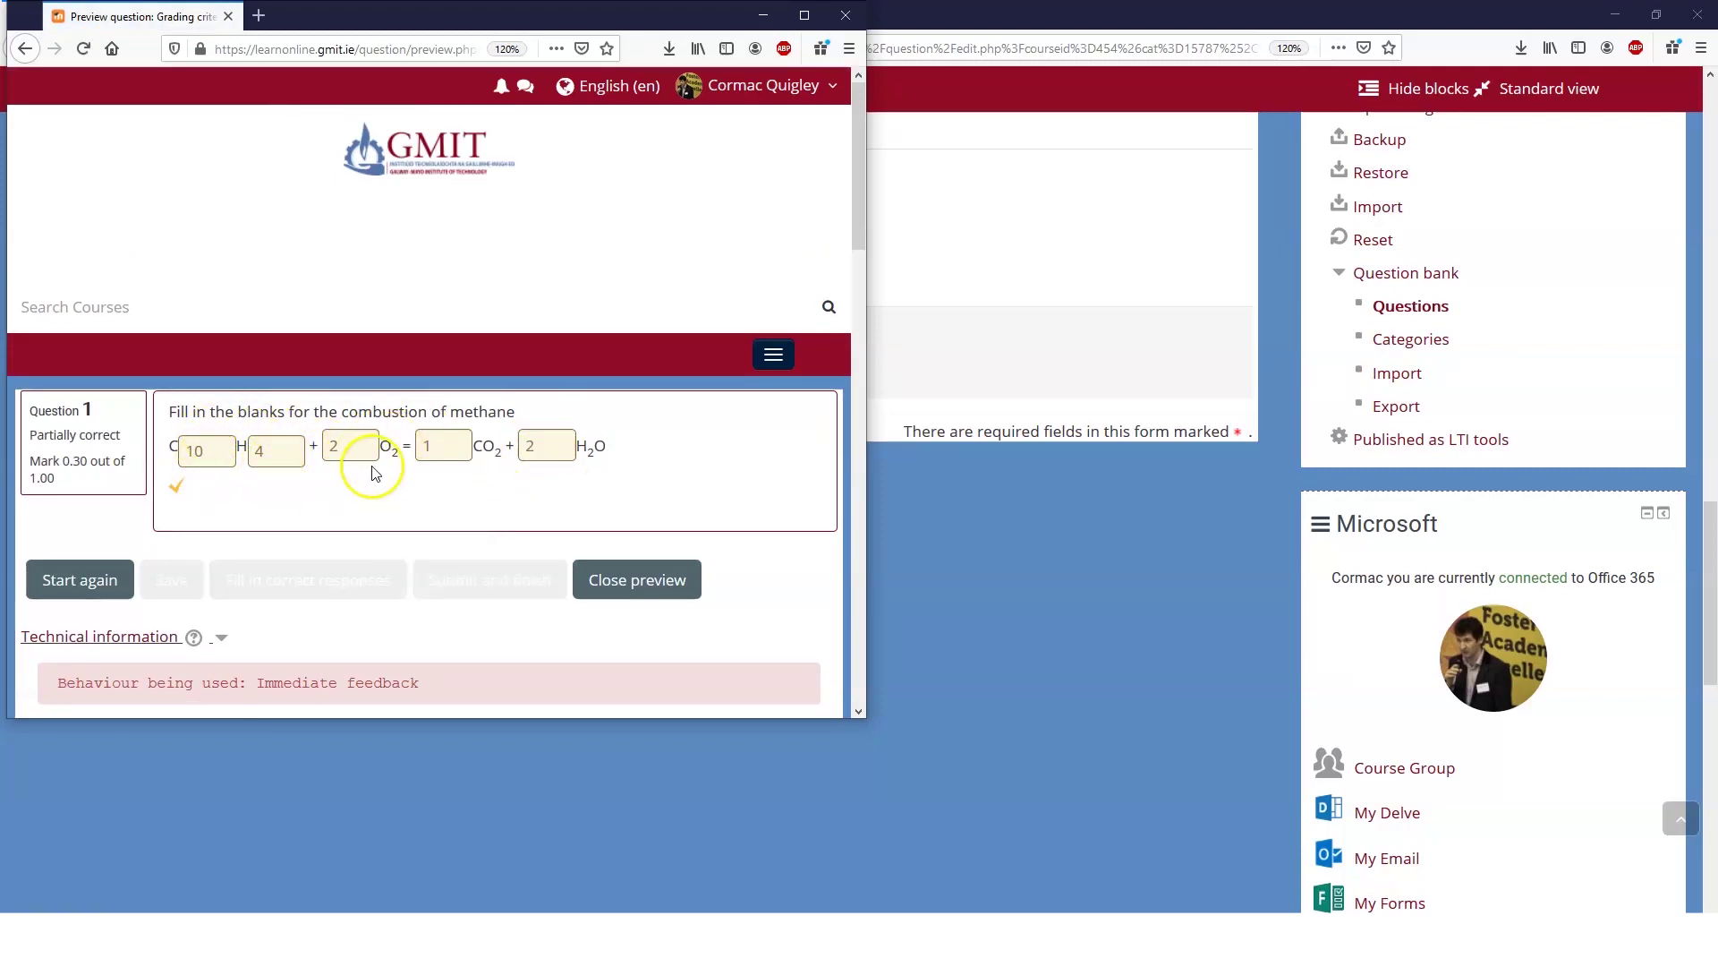
Step: Close the preview and expand the question's Part 1 settings
{"action": "left_click", "coordinate": [659, 590]}
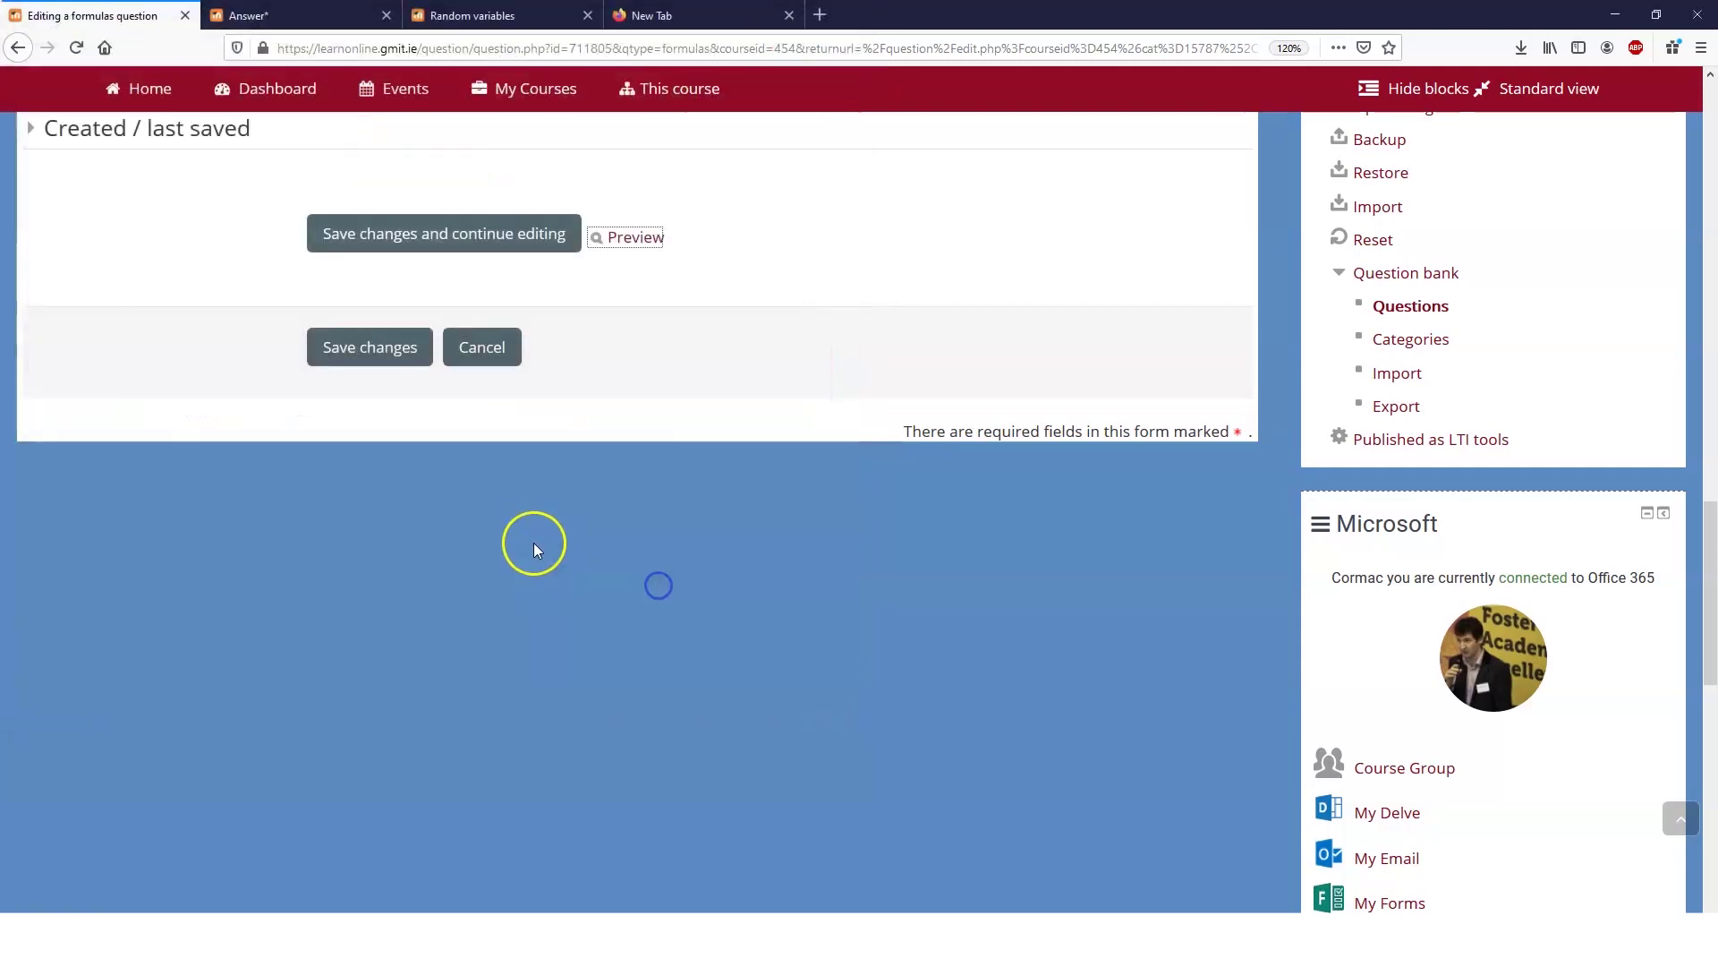
{"action": "scroll", "coordinate": [533, 537], "scroll_direction": "up", "scroll_amount": 10}
{"action": "scroll", "coordinate": [447, 537], "scroll_direction": "down", "scroll_amount": 6}
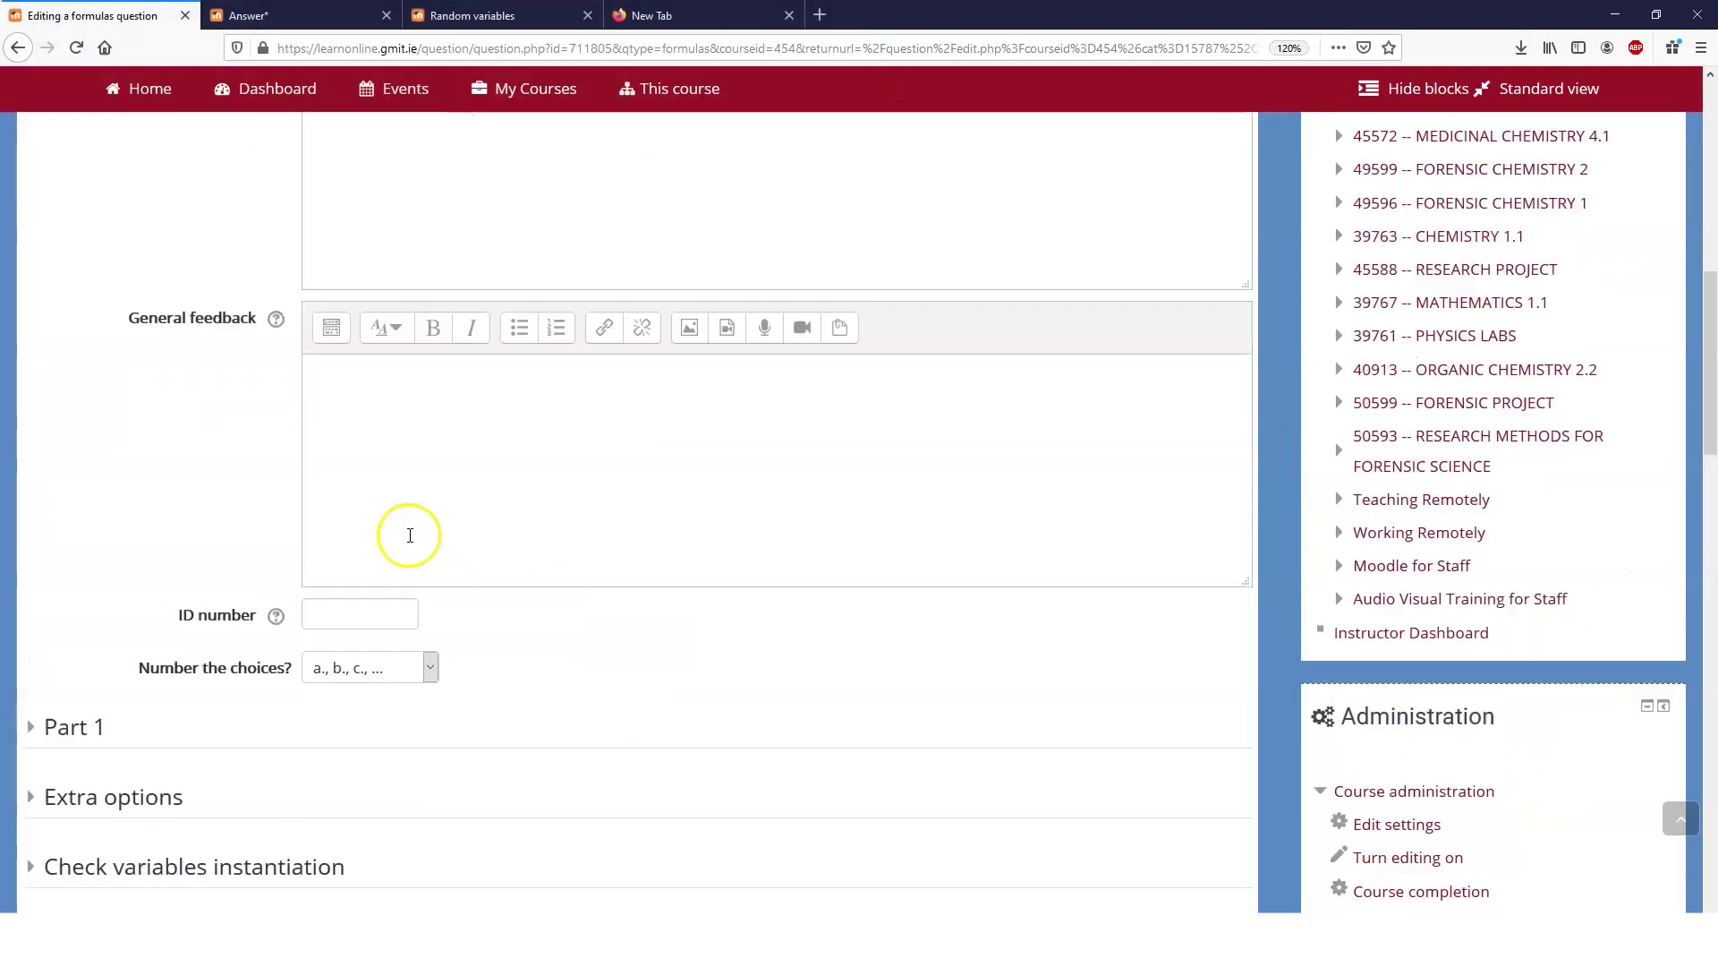
{"action": "left_click", "coordinate": [94, 716]}
{"action": "scroll", "coordinate": [337, 695], "scroll_direction": "down", "scroll_amount": 4}
{"action": "scroll", "coordinate": [338, 695], "scroll_direction": "down", "scroll_amount": 3}
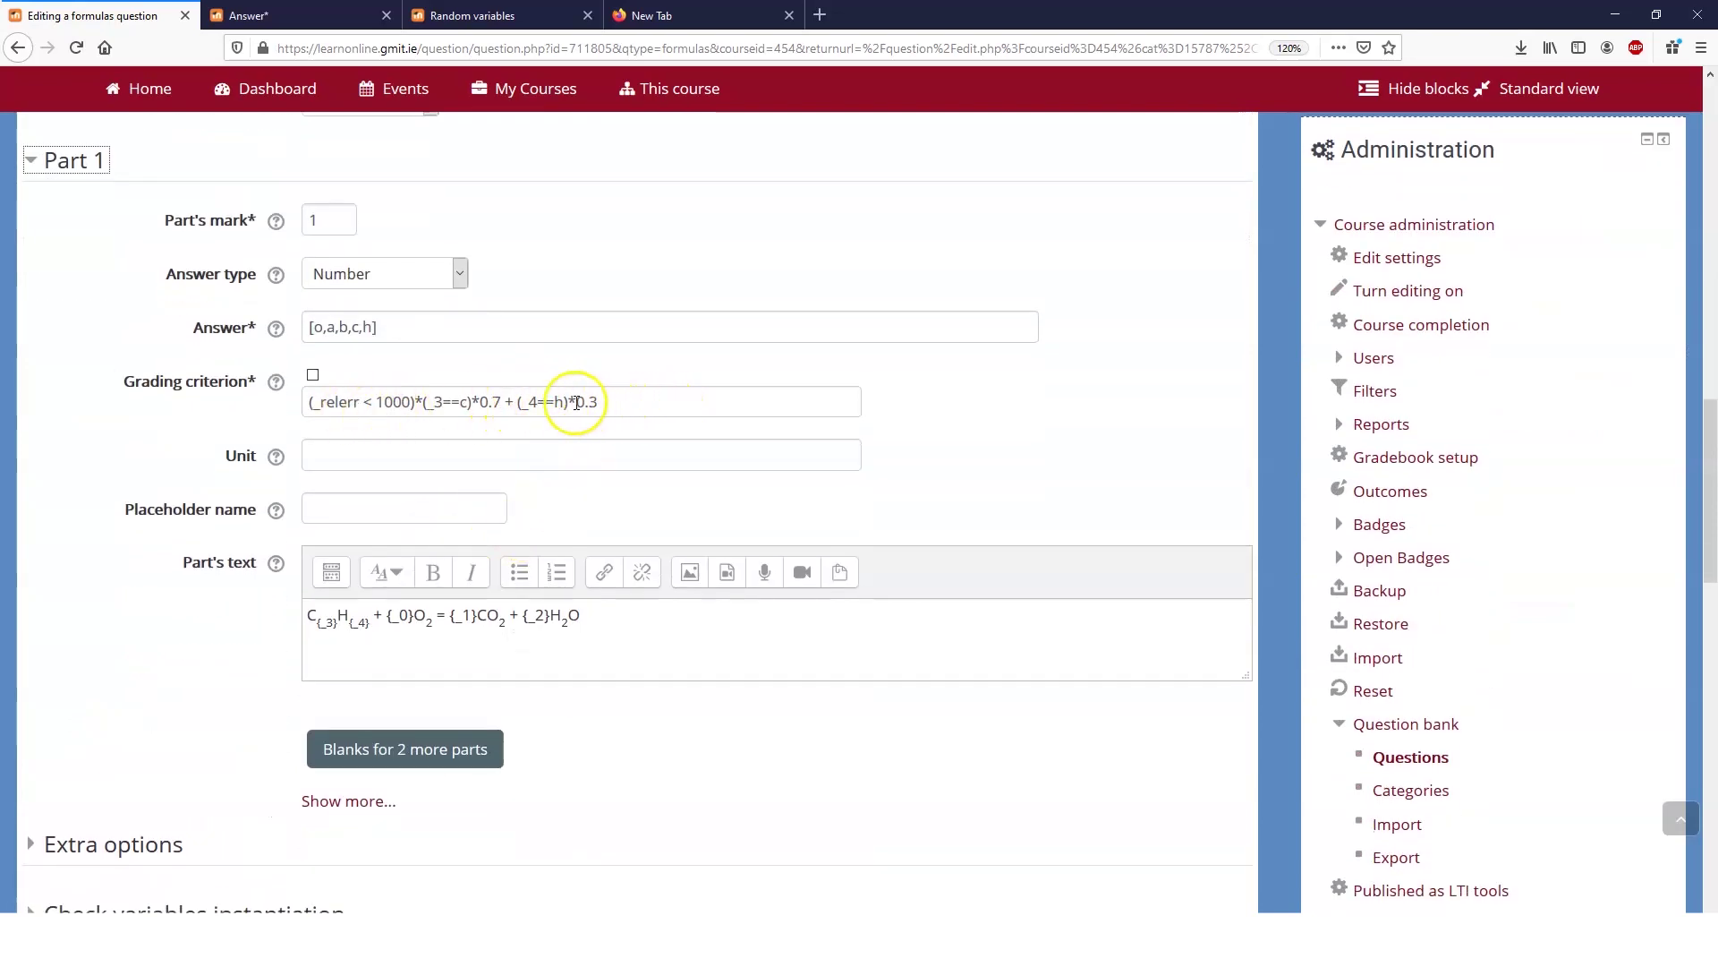
Step: Rewrite the grading criterion as (_relerr < 1000)&&(_3==c)|(_4==h)
{"action": "left_click_drag", "start_coordinate": [515, 399], "coordinate": [479, 399]}
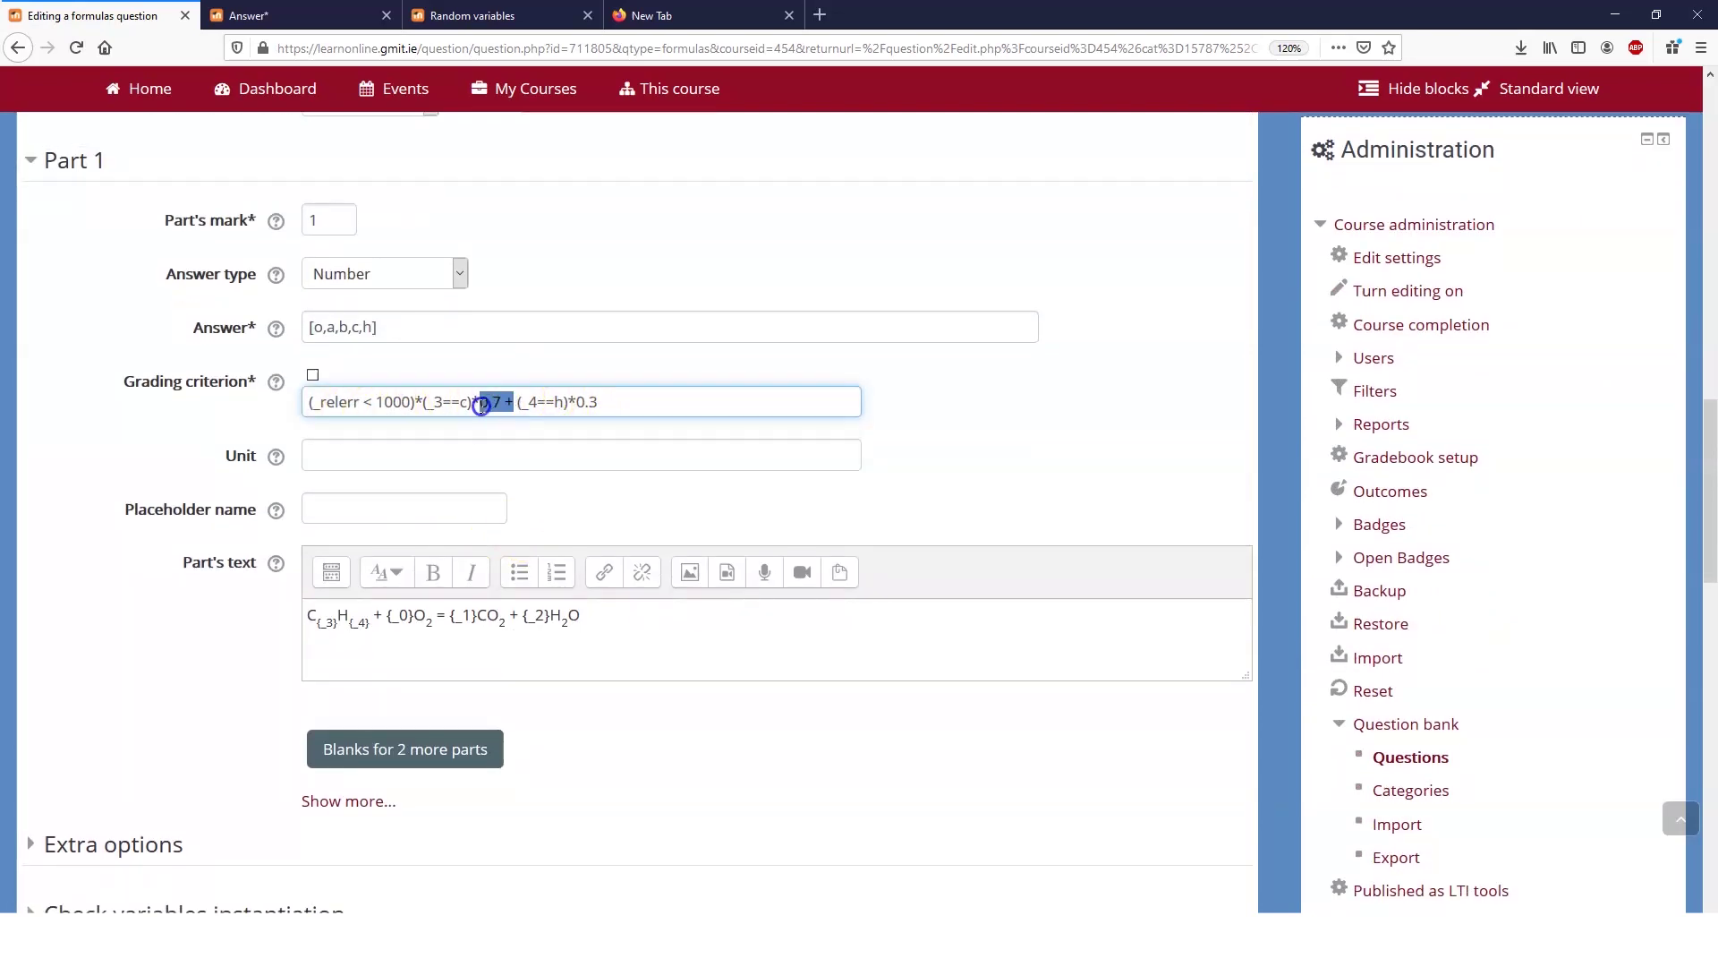
{"action": "left_click", "coordinate": [422, 398]}
{"action": "key", "text": "BackSpace"}
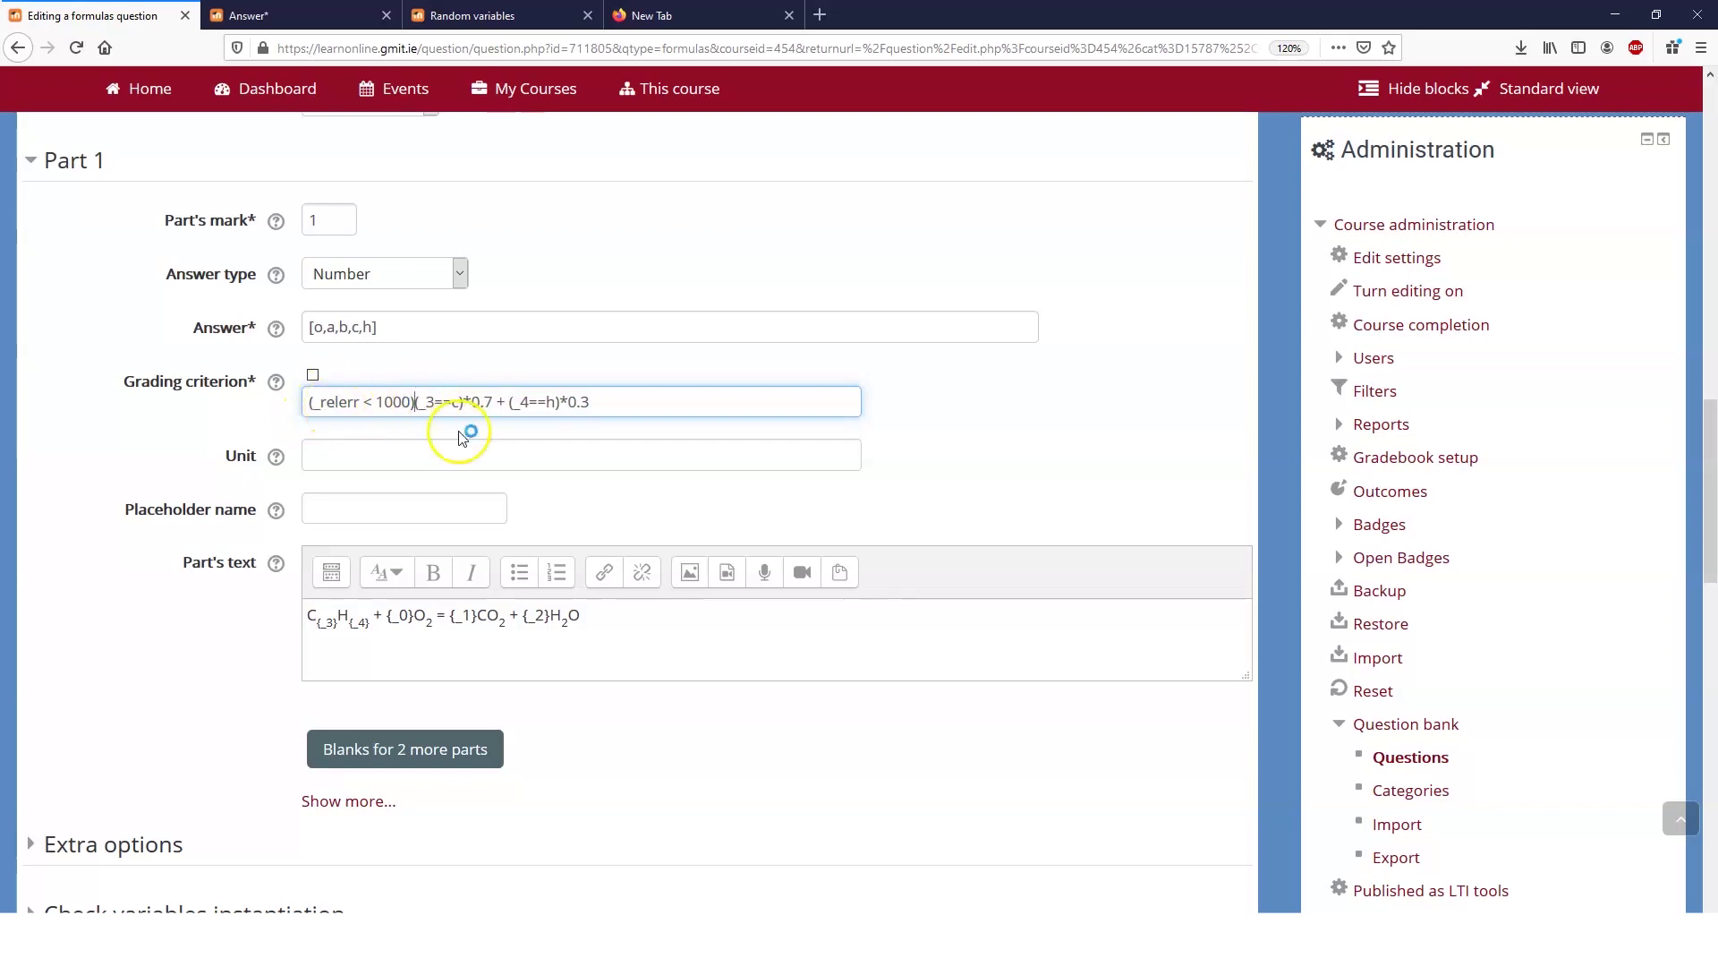
{"action": "type", "text": "&&"}
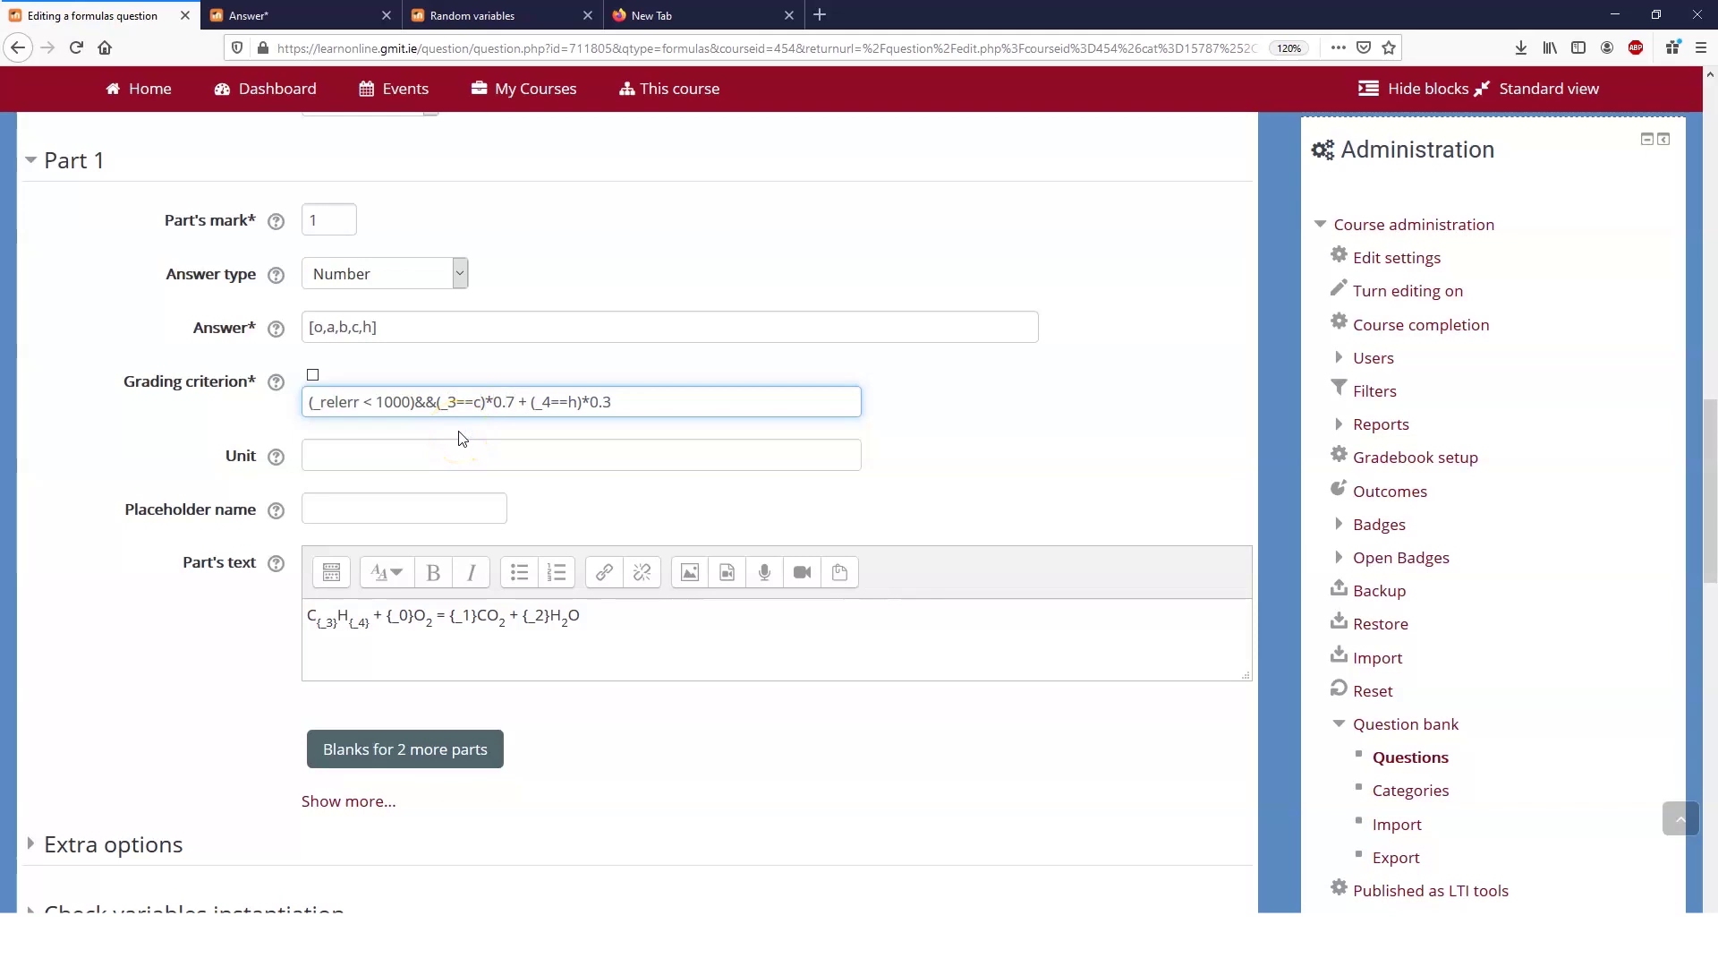
{"action": "type", "text": "&&"}
{"action": "left_click", "coordinate": [599, 398]}
{"action": "left_click", "coordinate": [350, 409]}
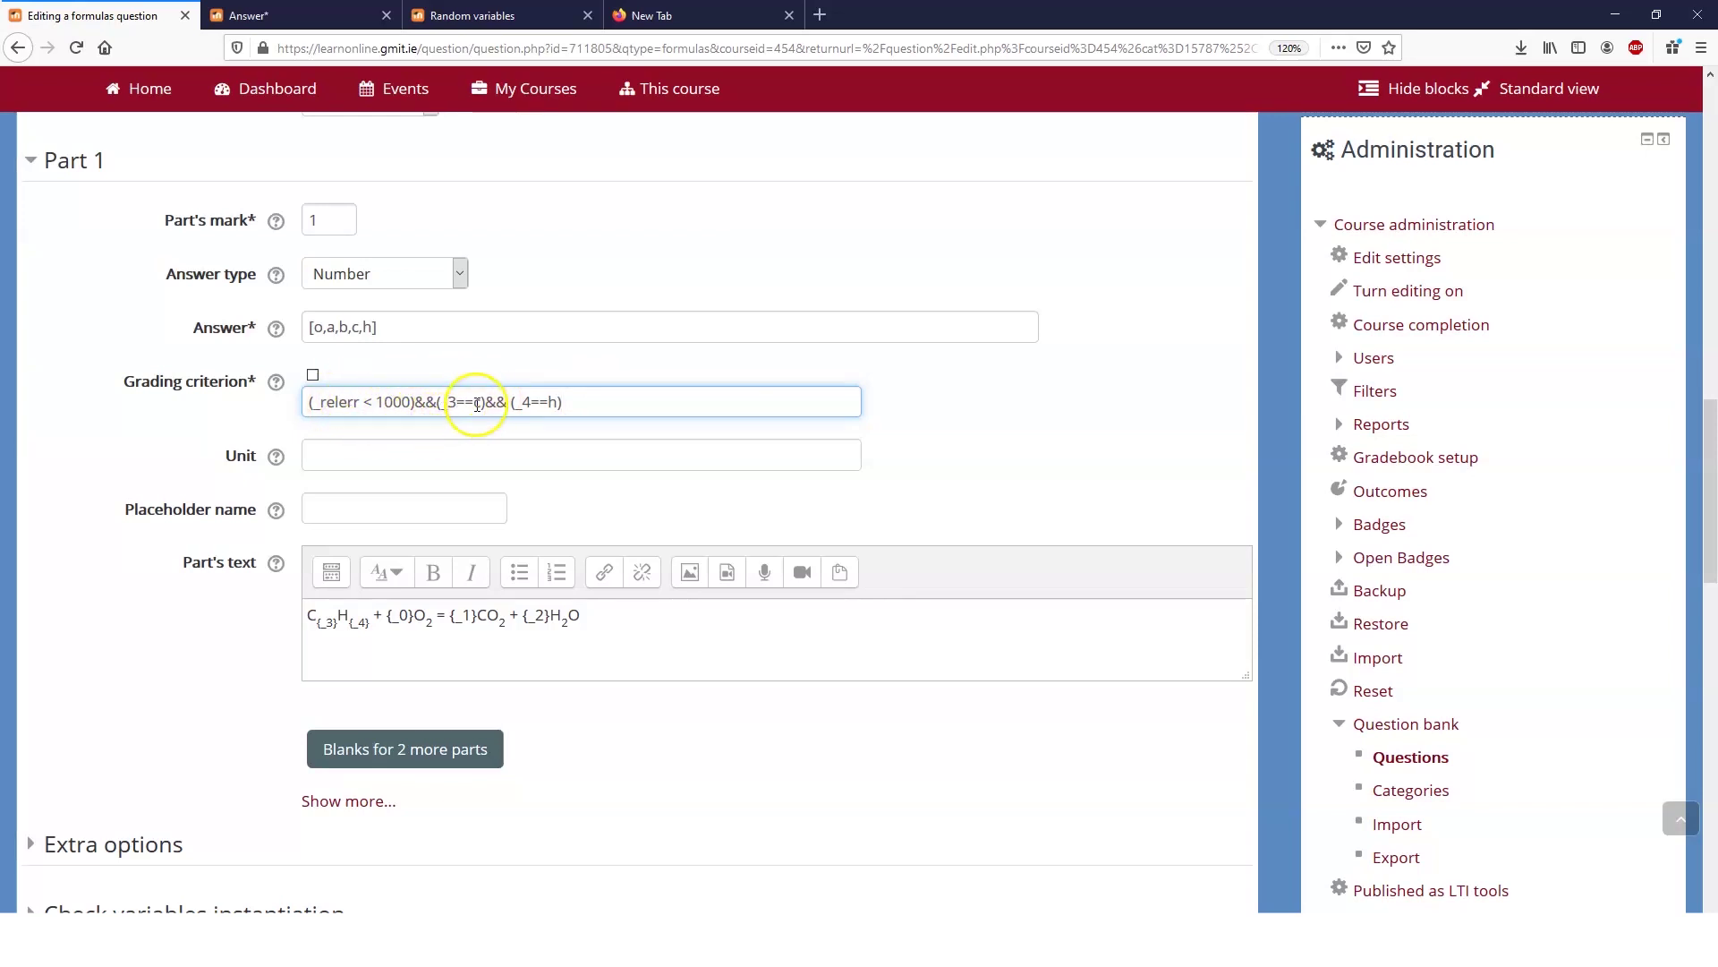
{"action": "type", "text": ")"}
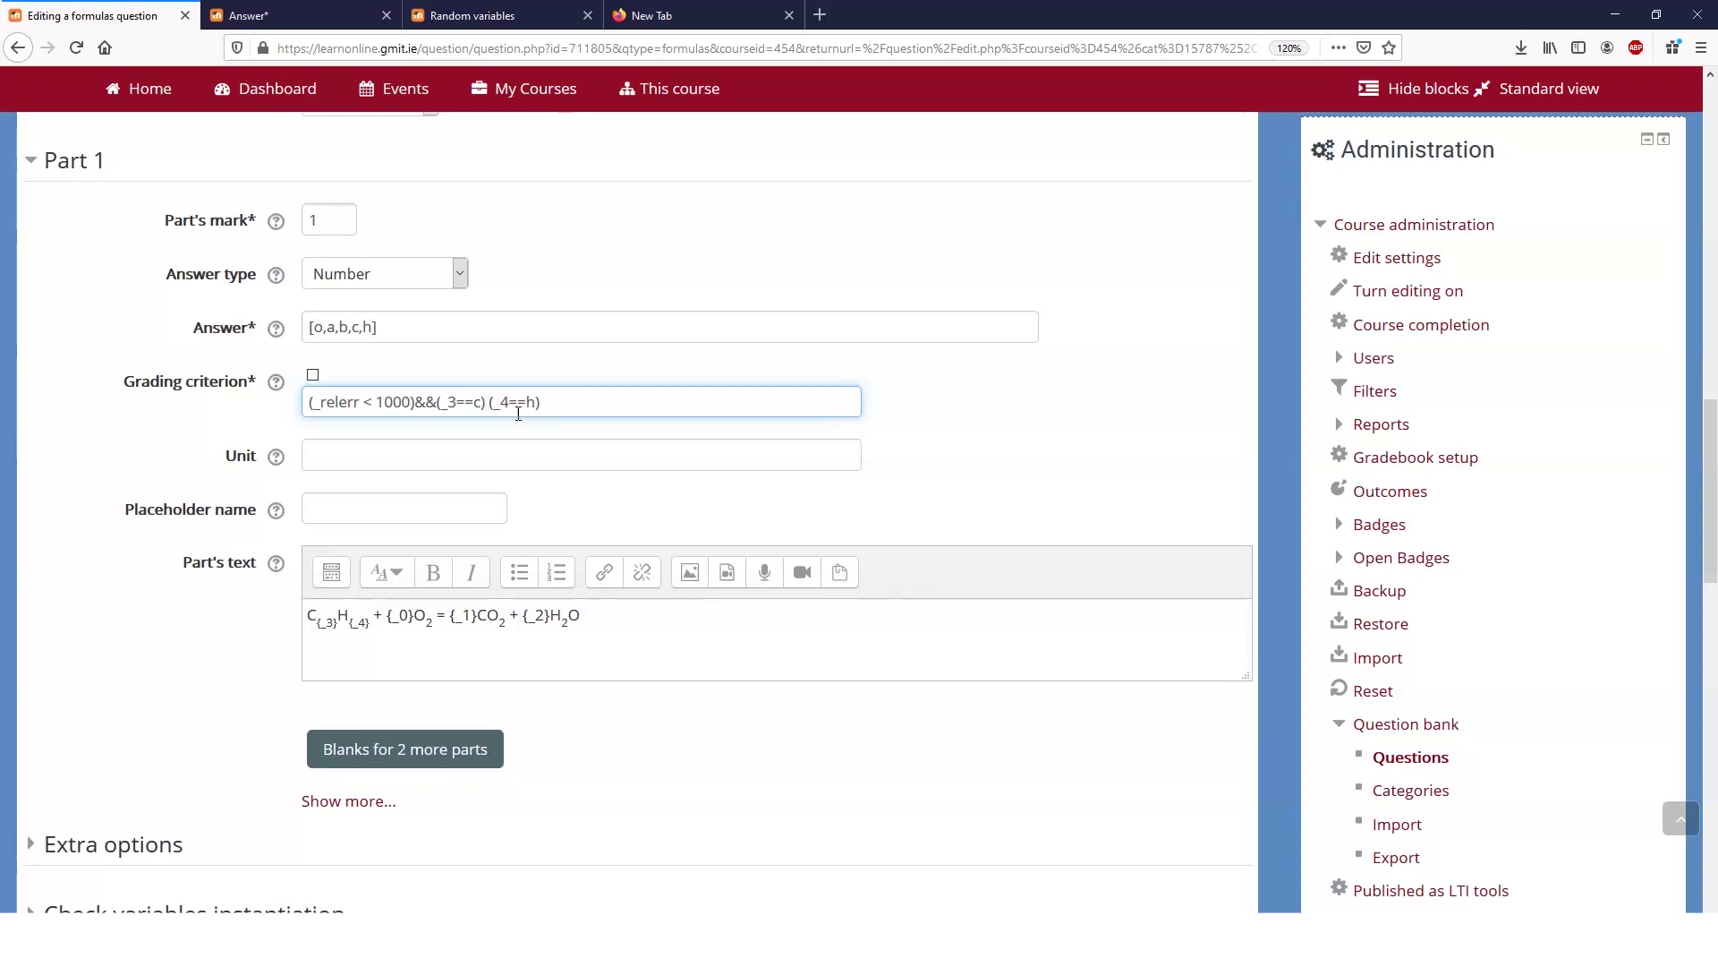
{"action": "left_click", "coordinate": [511, 405]}
Step: Show more Part 1 fields, inspect the empty grading variables, then cancel without saving
{"action": "left_click", "coordinate": [351, 802]}
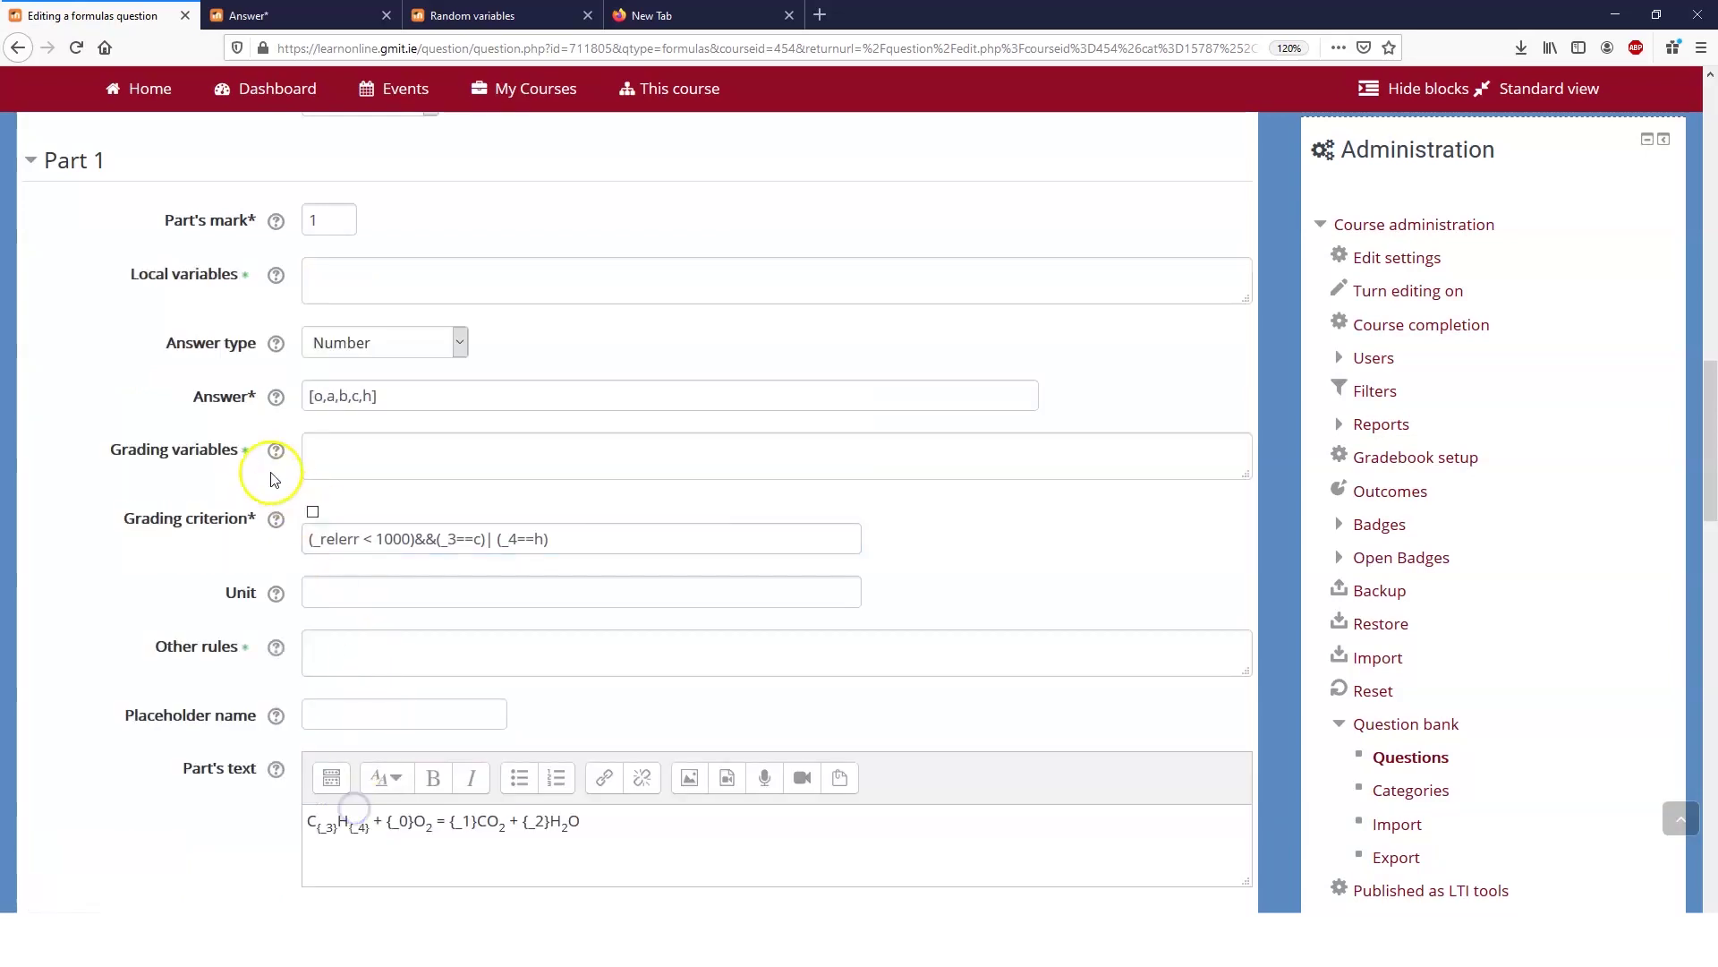
{"action": "left_click", "coordinate": [312, 443]}
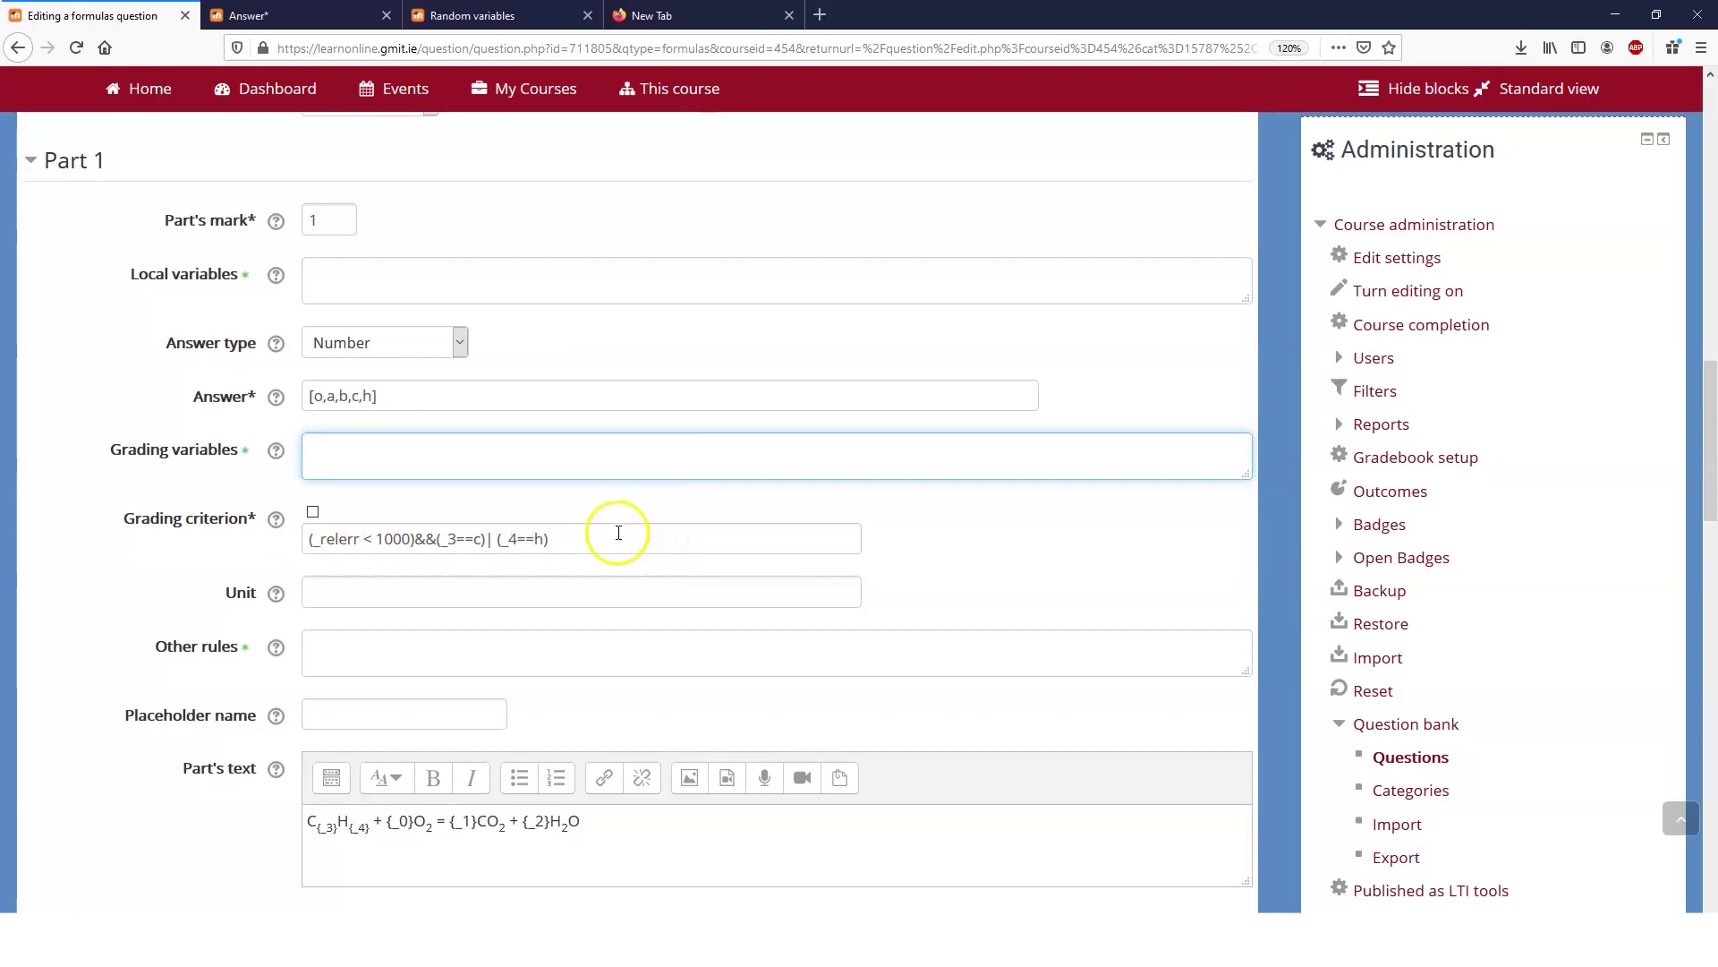
{"action": "scroll", "coordinate": [612, 526], "scroll_direction": "up", "scroll_amount": 15}
{"action": "scroll", "coordinate": [475, 447], "scroll_direction": "down", "scroll_amount": 15}
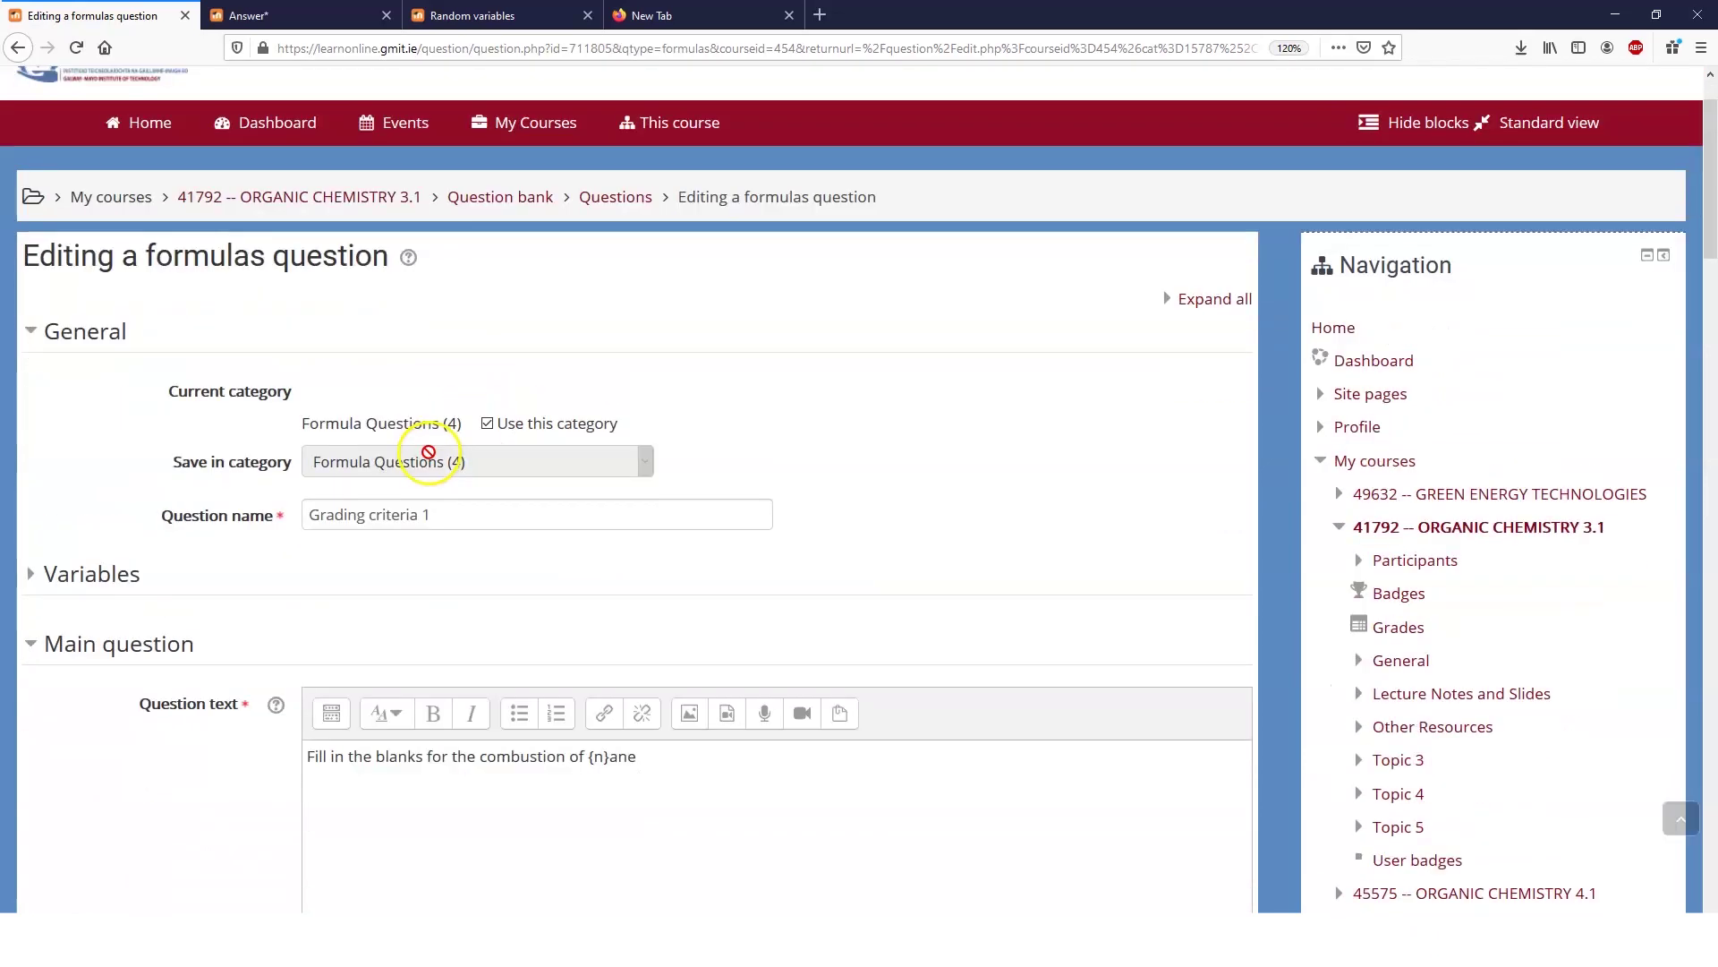
{"action": "scroll", "coordinate": [501, 429], "scroll_direction": "down", "scroll_amount": 10}
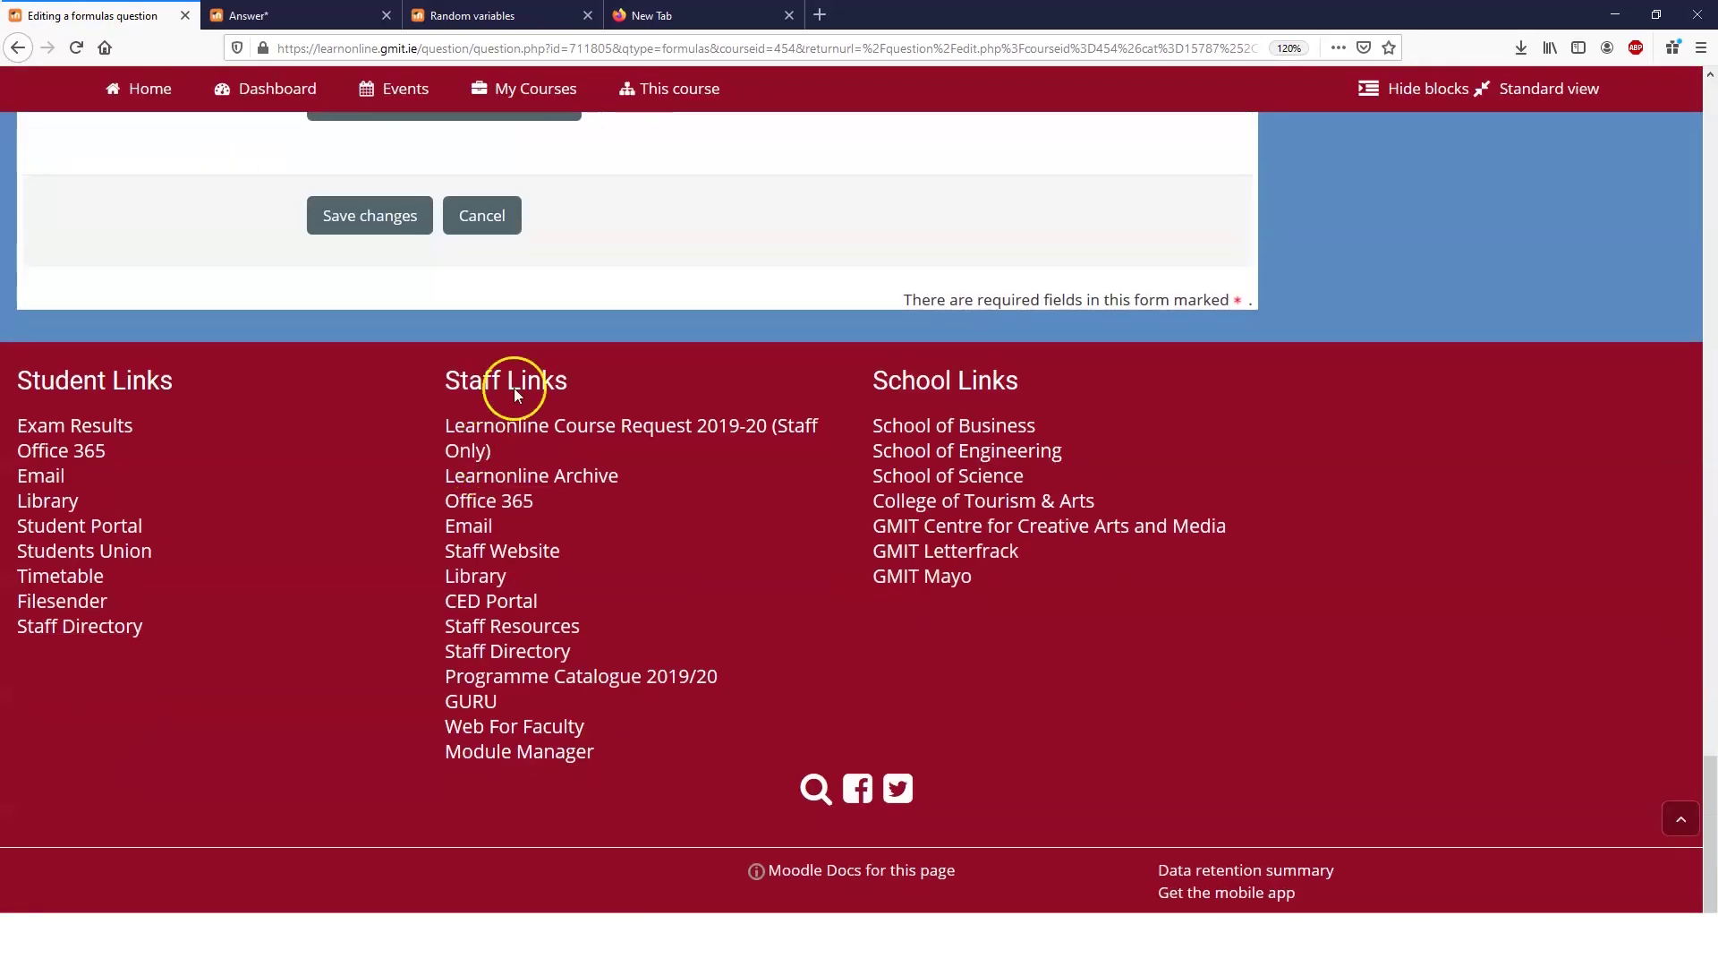
{"action": "scroll", "coordinate": [492, 537], "scroll_direction": "up", "scroll_amount": 5}
{"action": "left_click", "coordinate": [481, 676]}
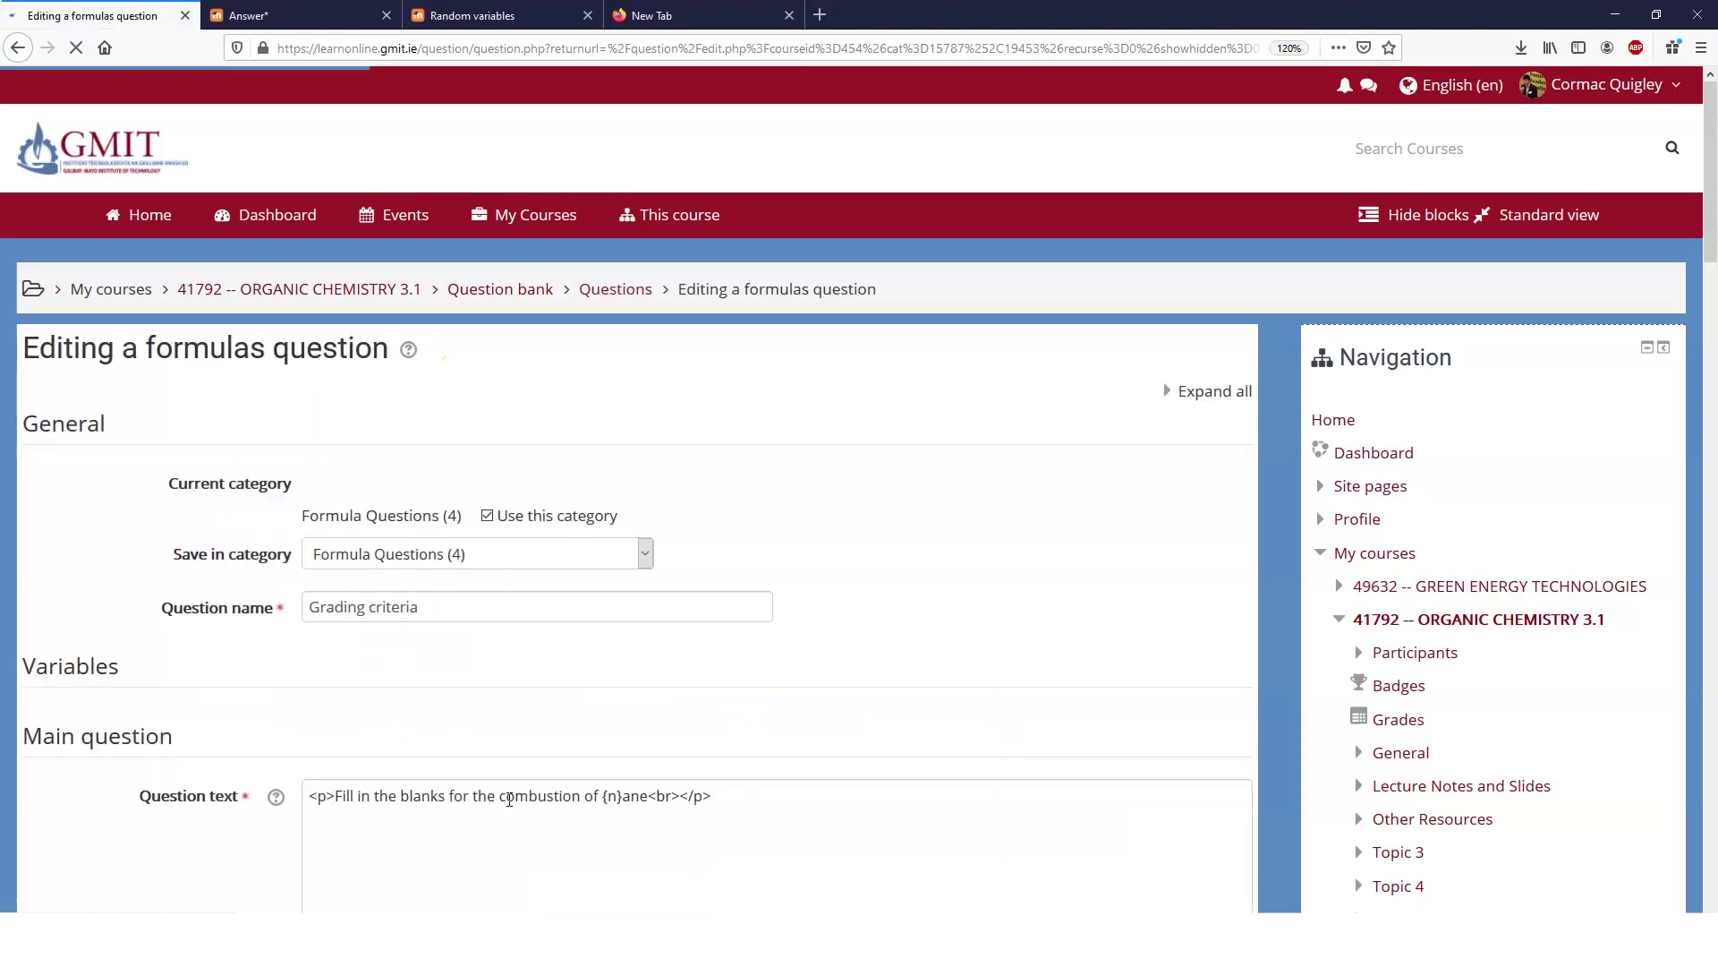
Step: Expand Part 1, show more fields and enlarge the grading variables box to reveal criterion1–criterion5
{"action": "scroll", "coordinate": [439, 472], "scroll_direction": "down", "scroll_amount": 4}
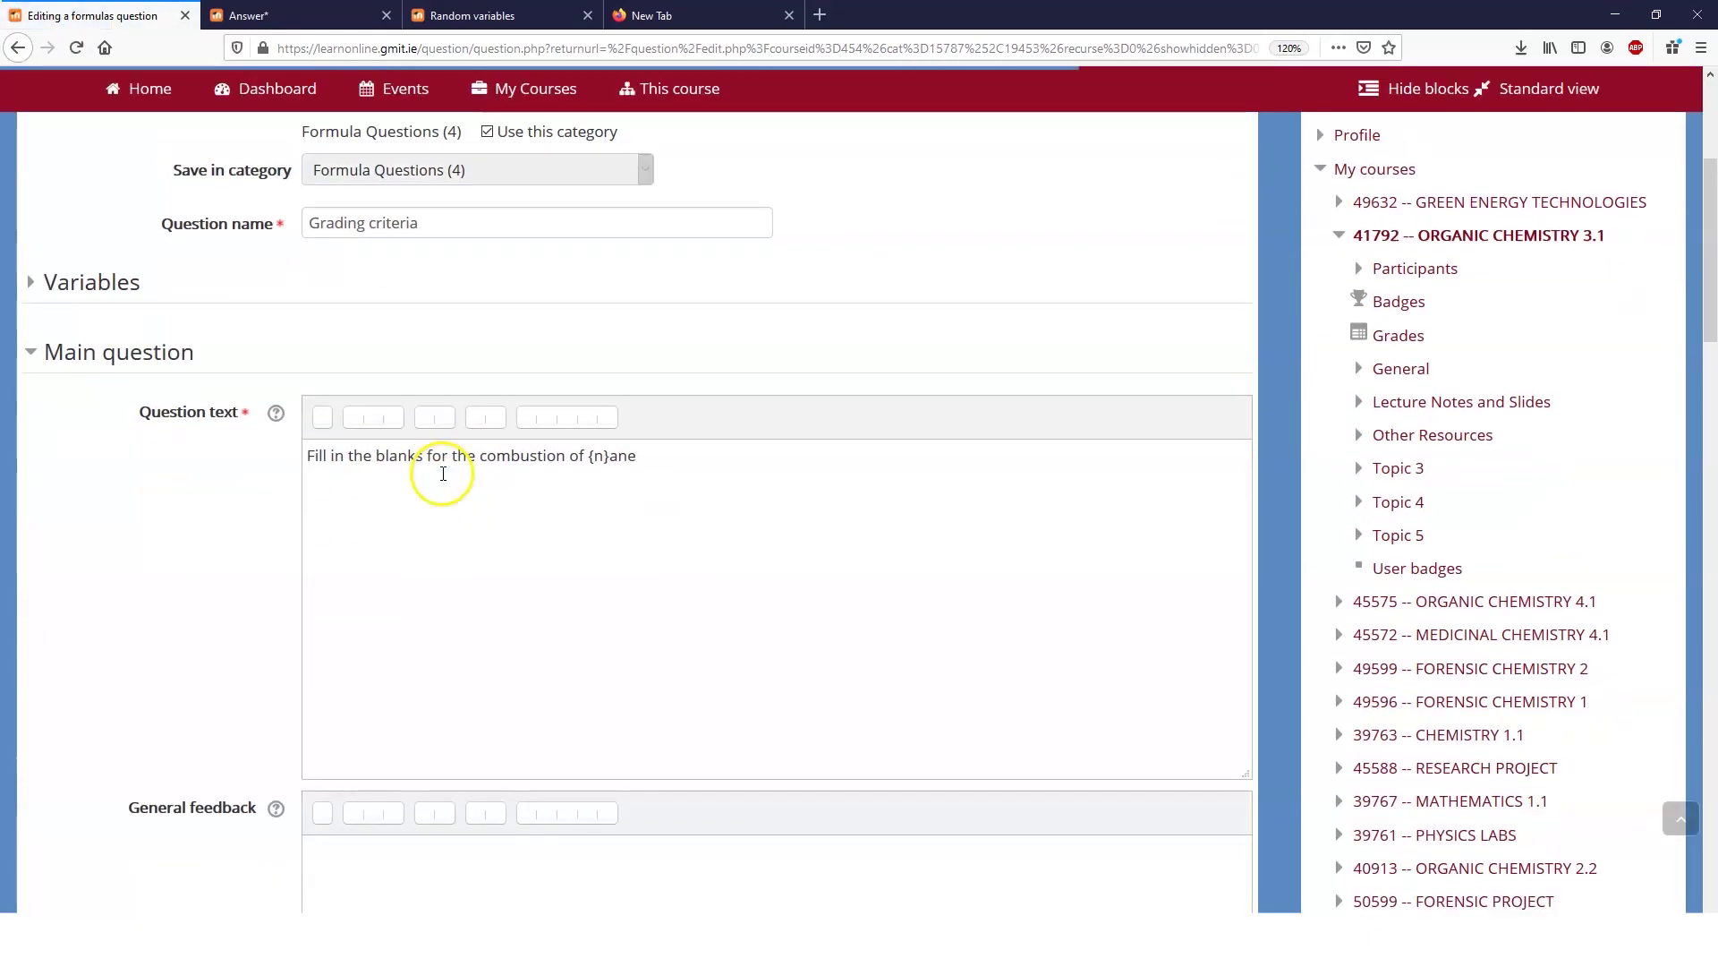
{"action": "scroll", "coordinate": [682, 474], "scroll_direction": "down", "scroll_amount": 10}
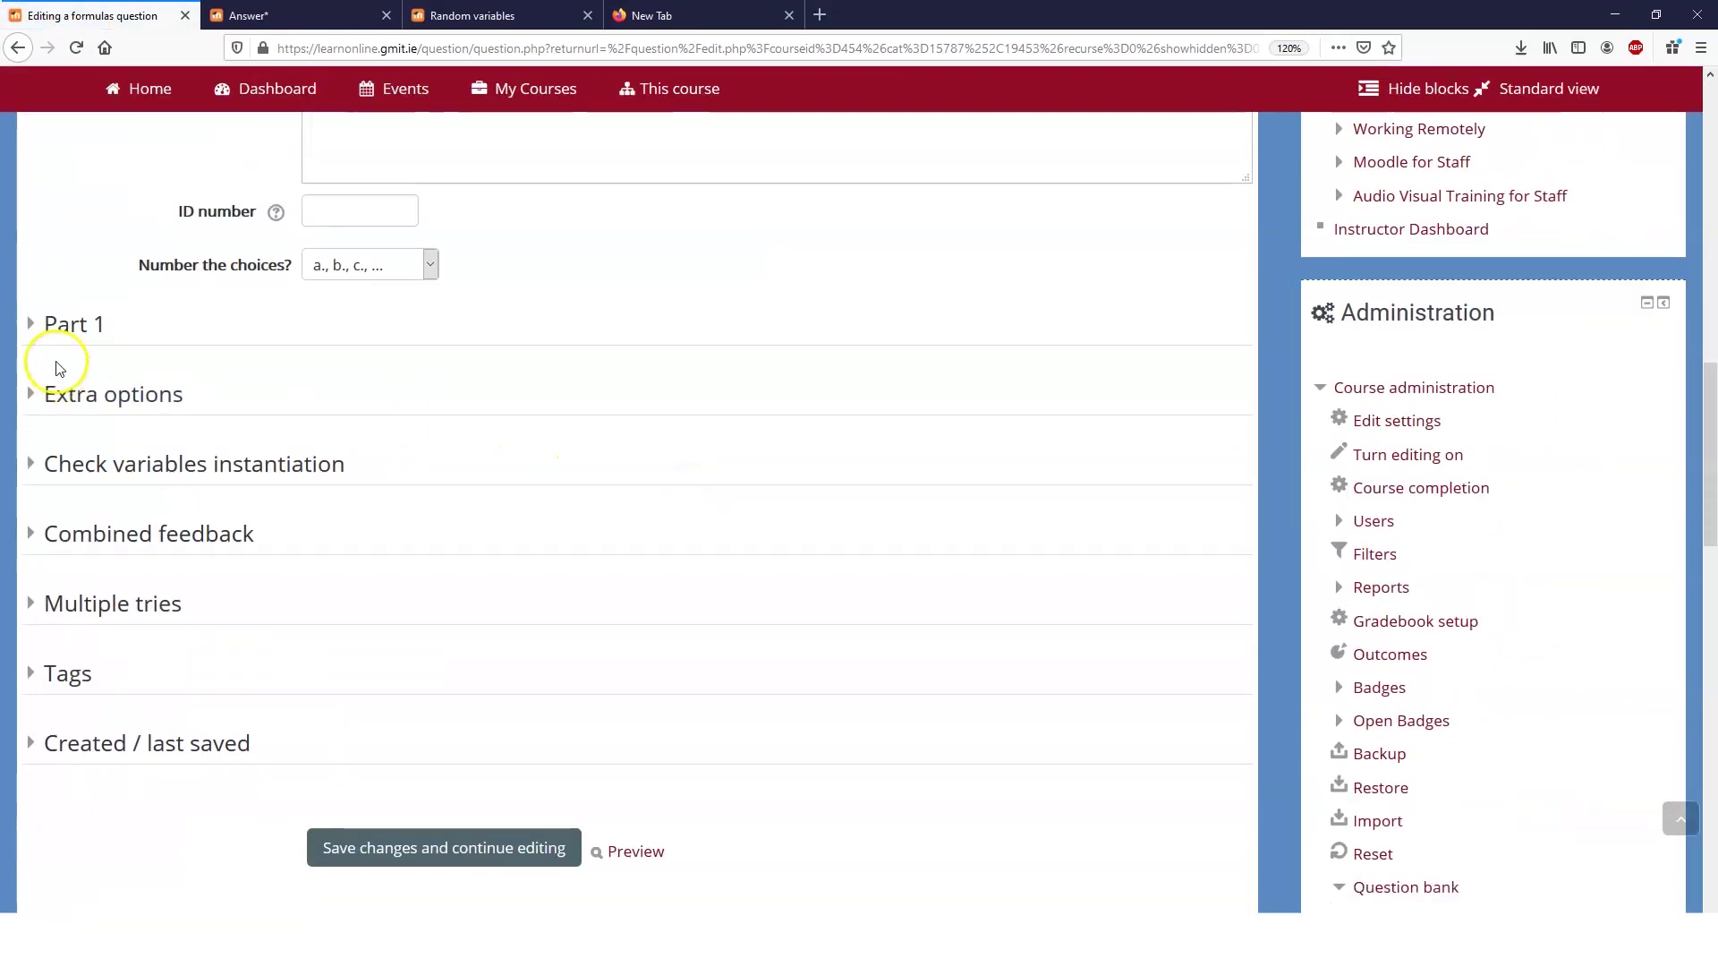
{"action": "left_click", "coordinate": [60, 335]}
{"action": "scroll", "coordinate": [391, 452], "scroll_direction": "down", "scroll_amount": 3}
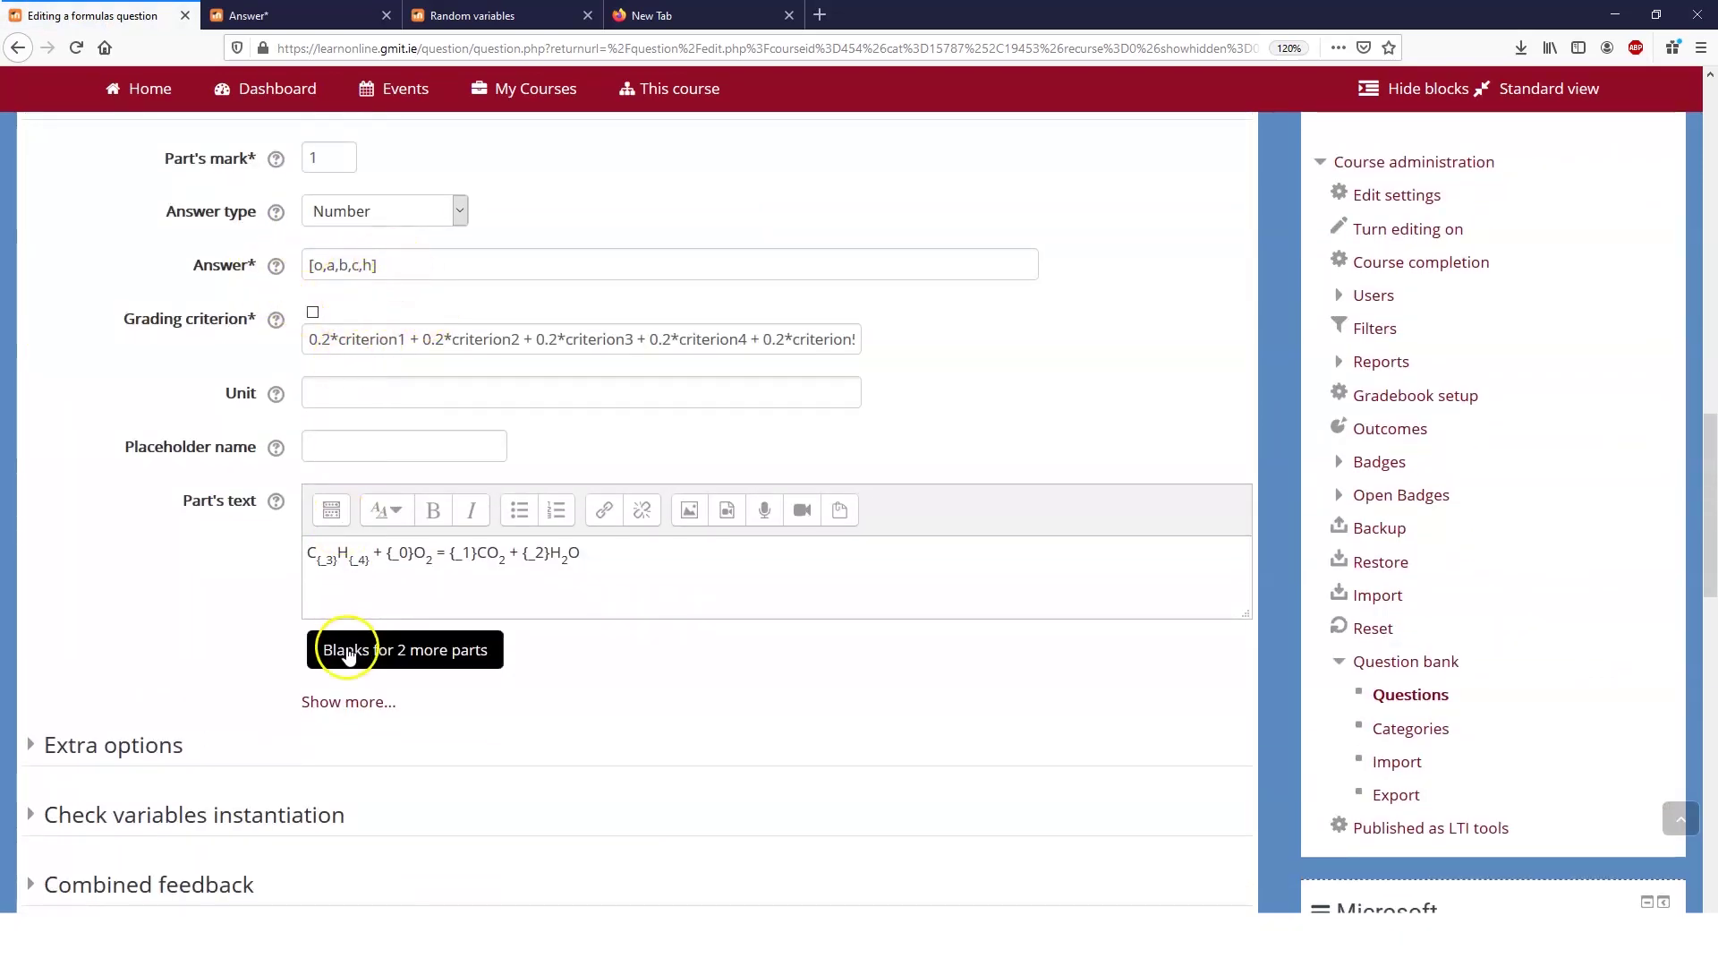
{"action": "left_click", "coordinate": [366, 704]}
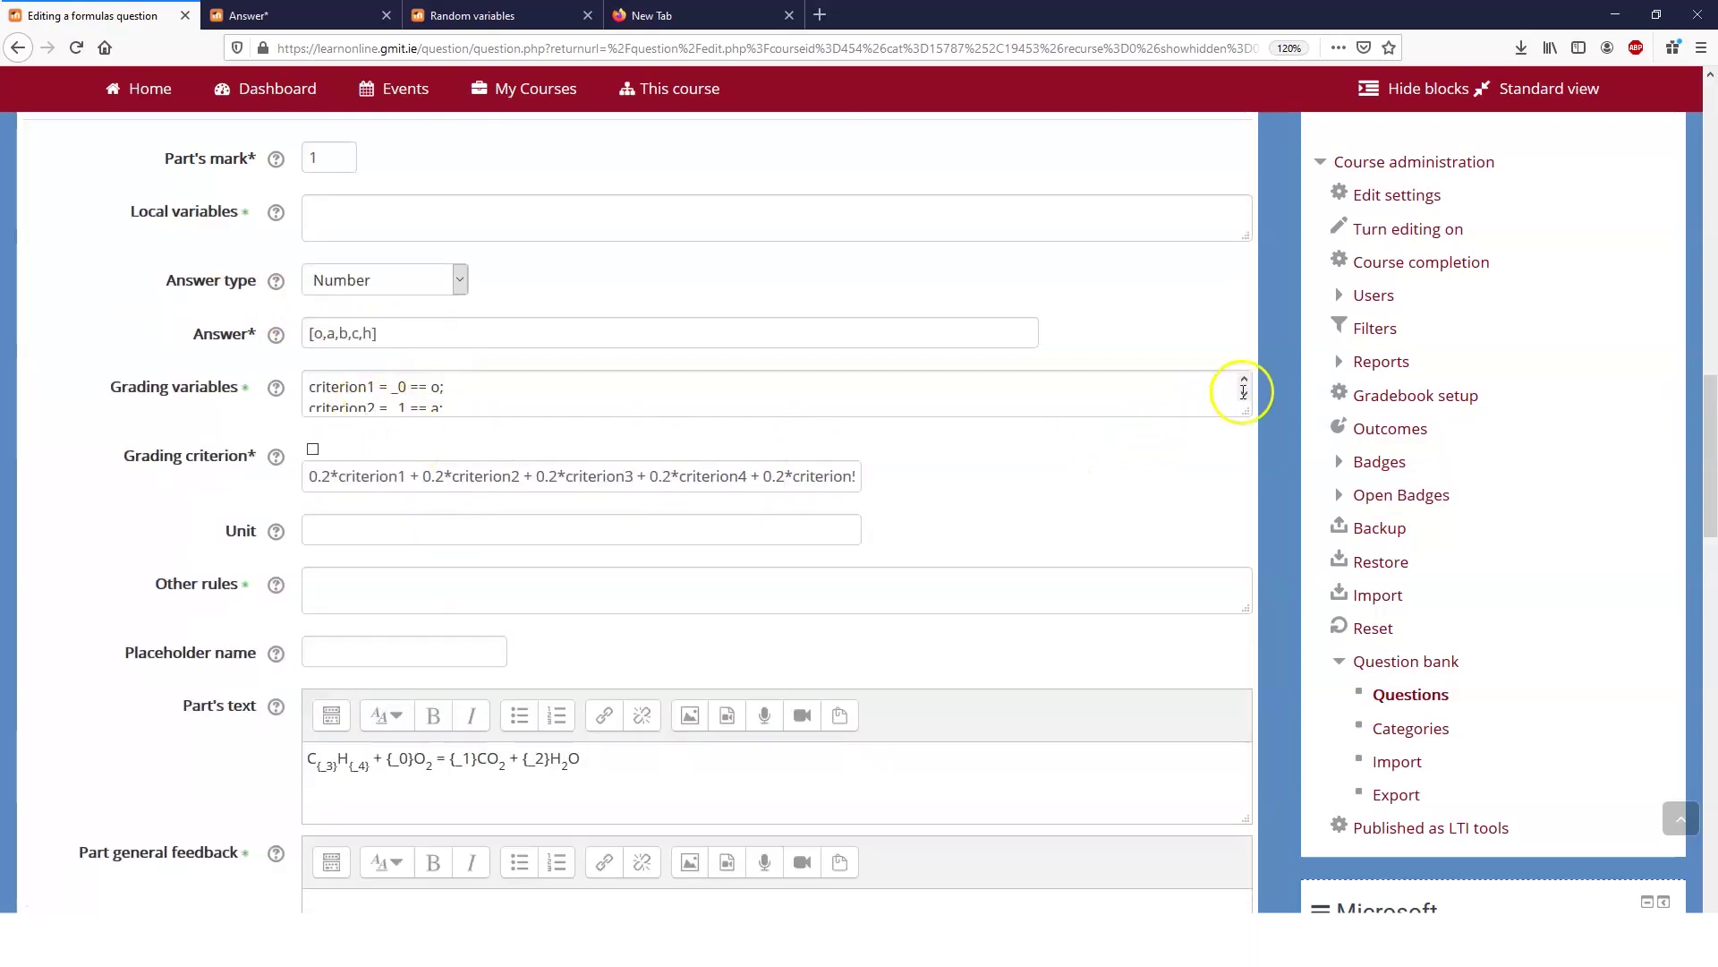
{"action": "left_click_drag", "start_coordinate": [1244, 413], "coordinate": [1257, 544]}
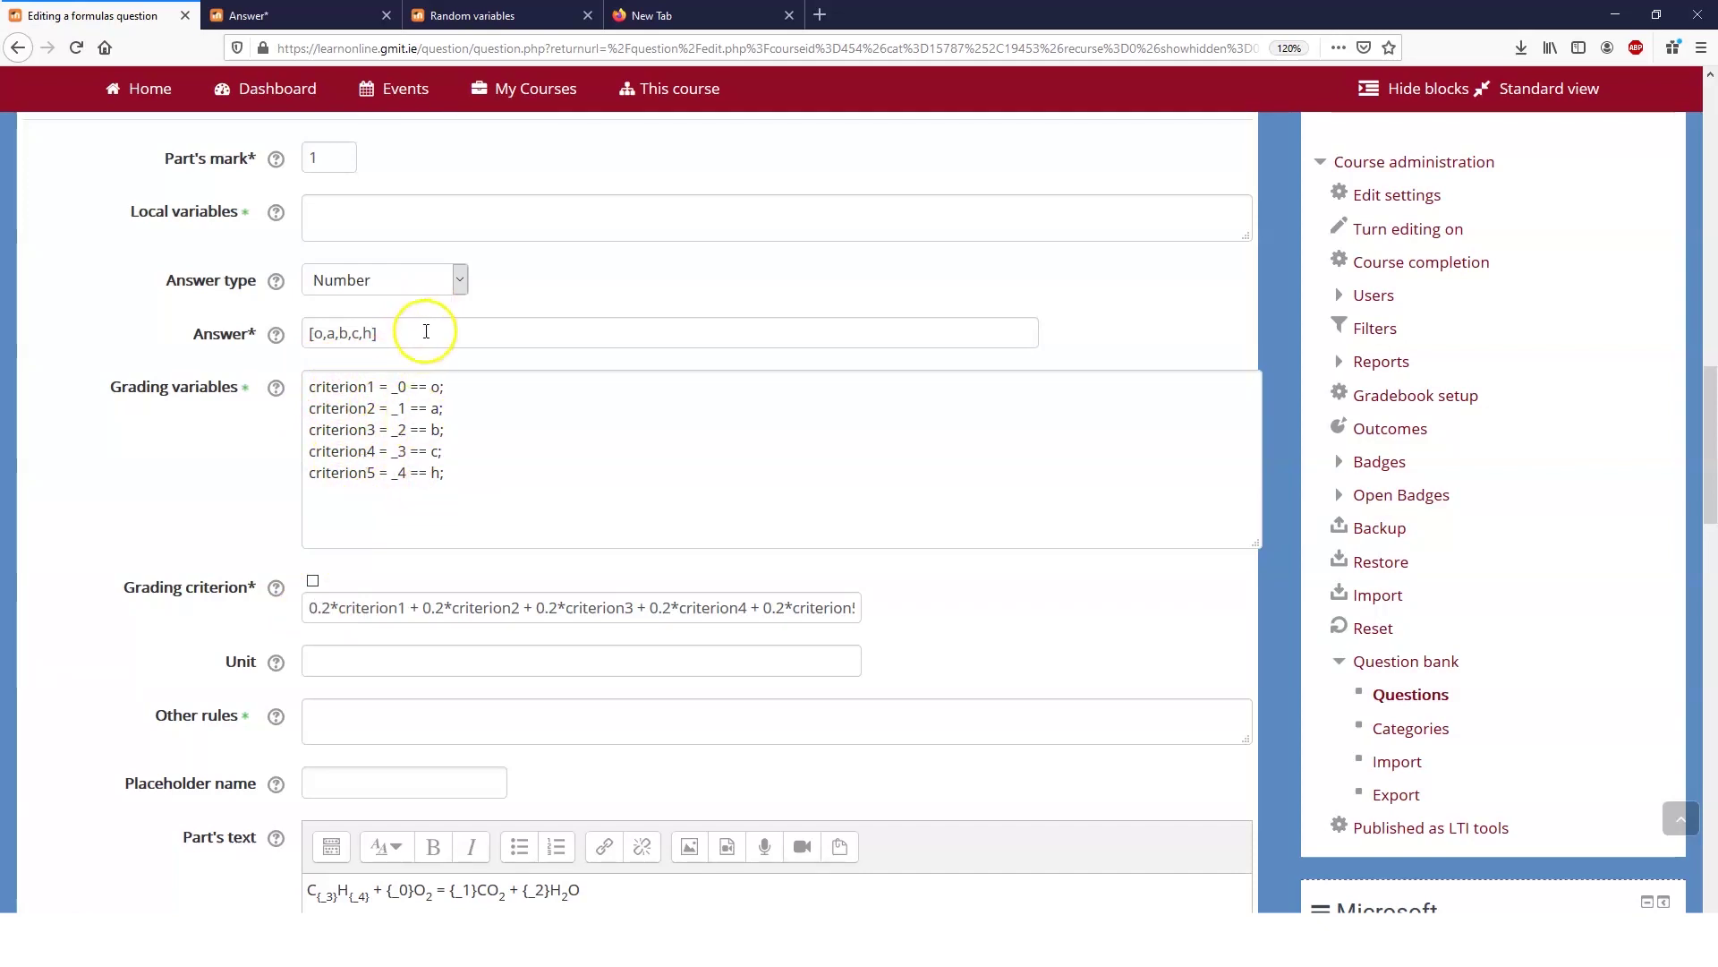
{"action": "double_click", "coordinate": [345, 387]}
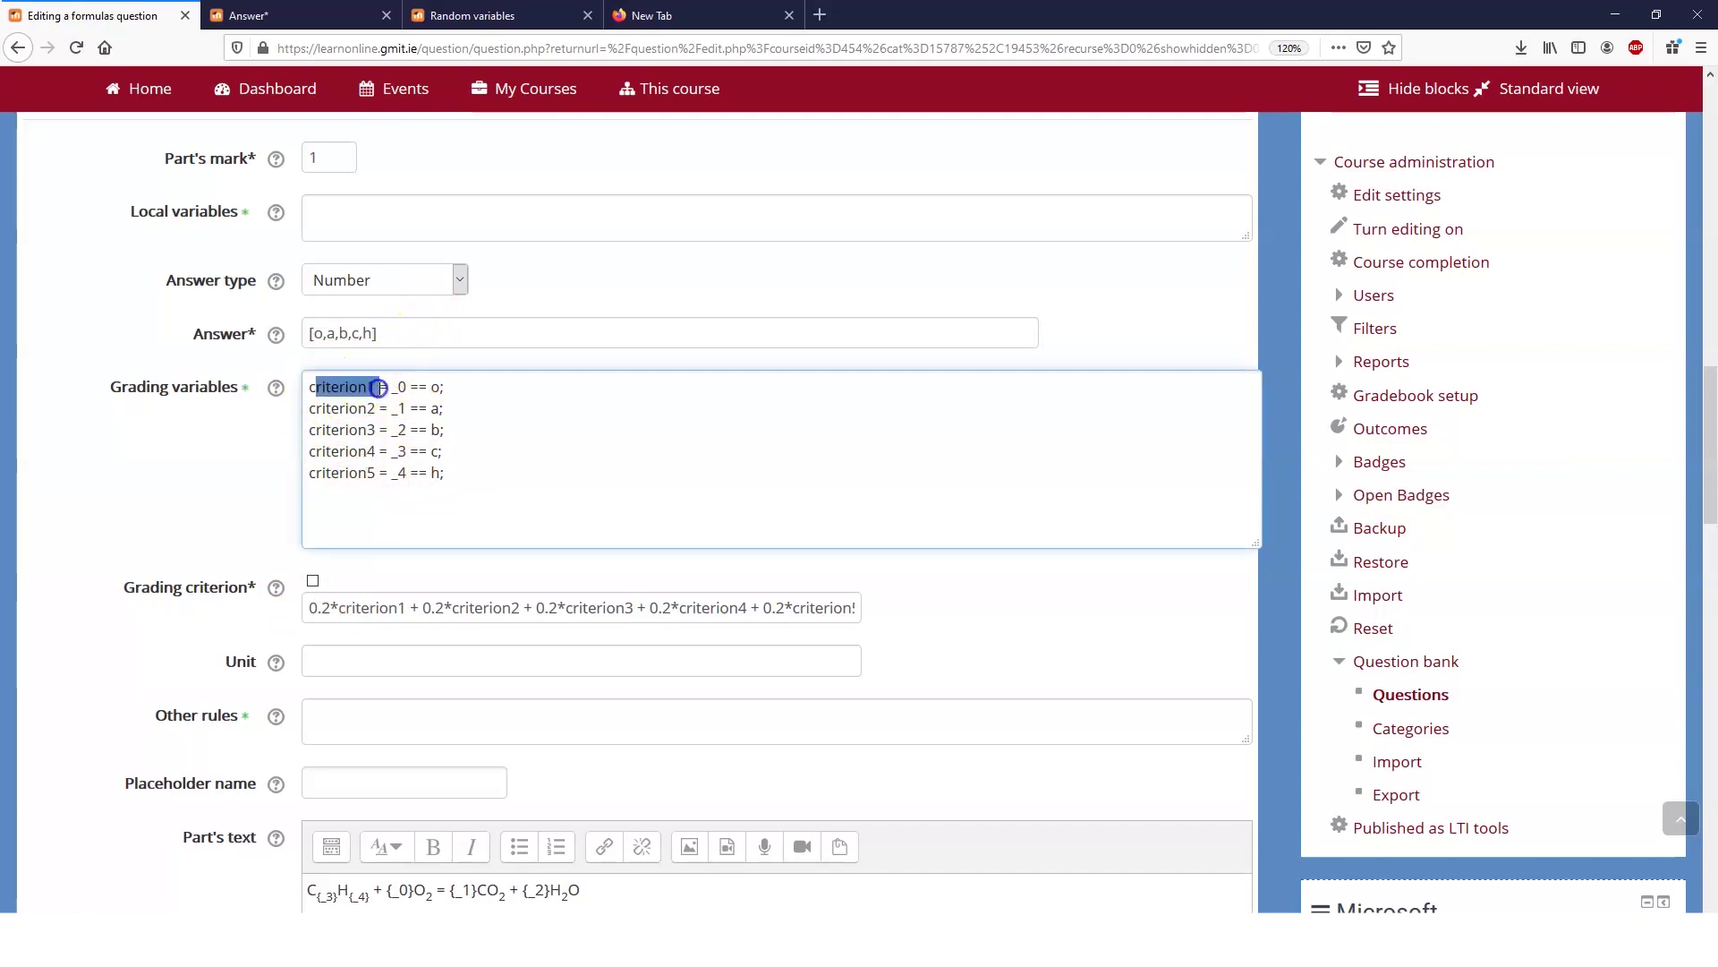
{"action": "left_click", "coordinate": [396, 387]}
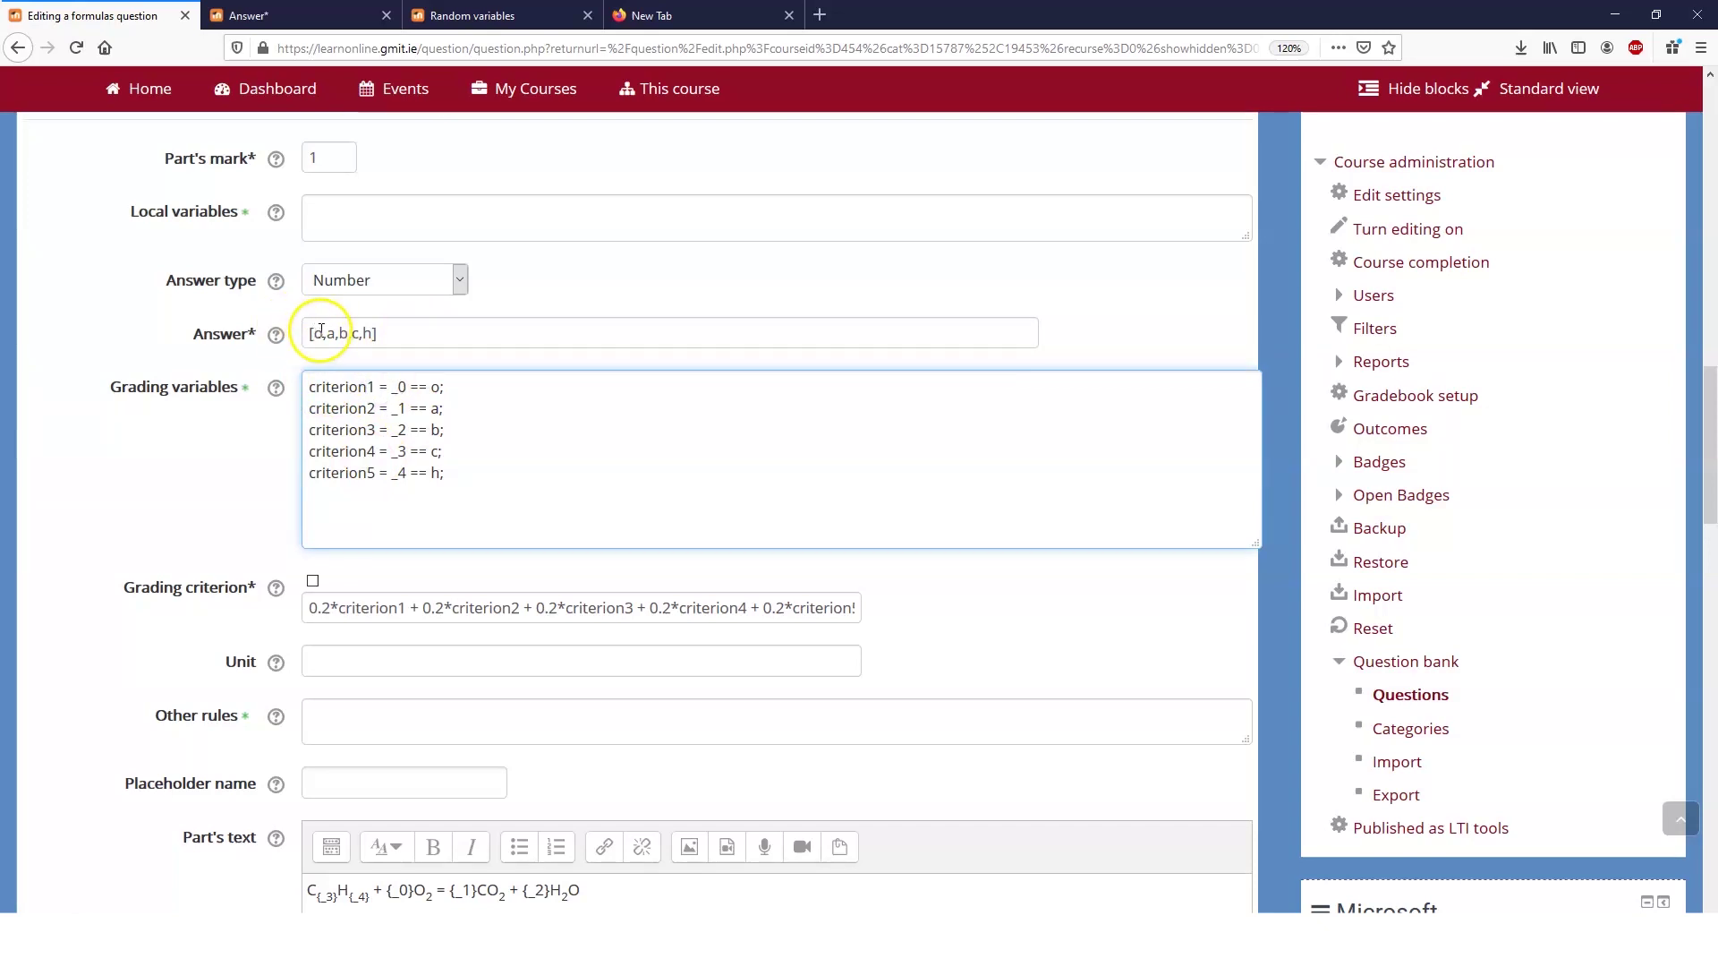
{"action": "left_click", "coordinate": [398, 408]}
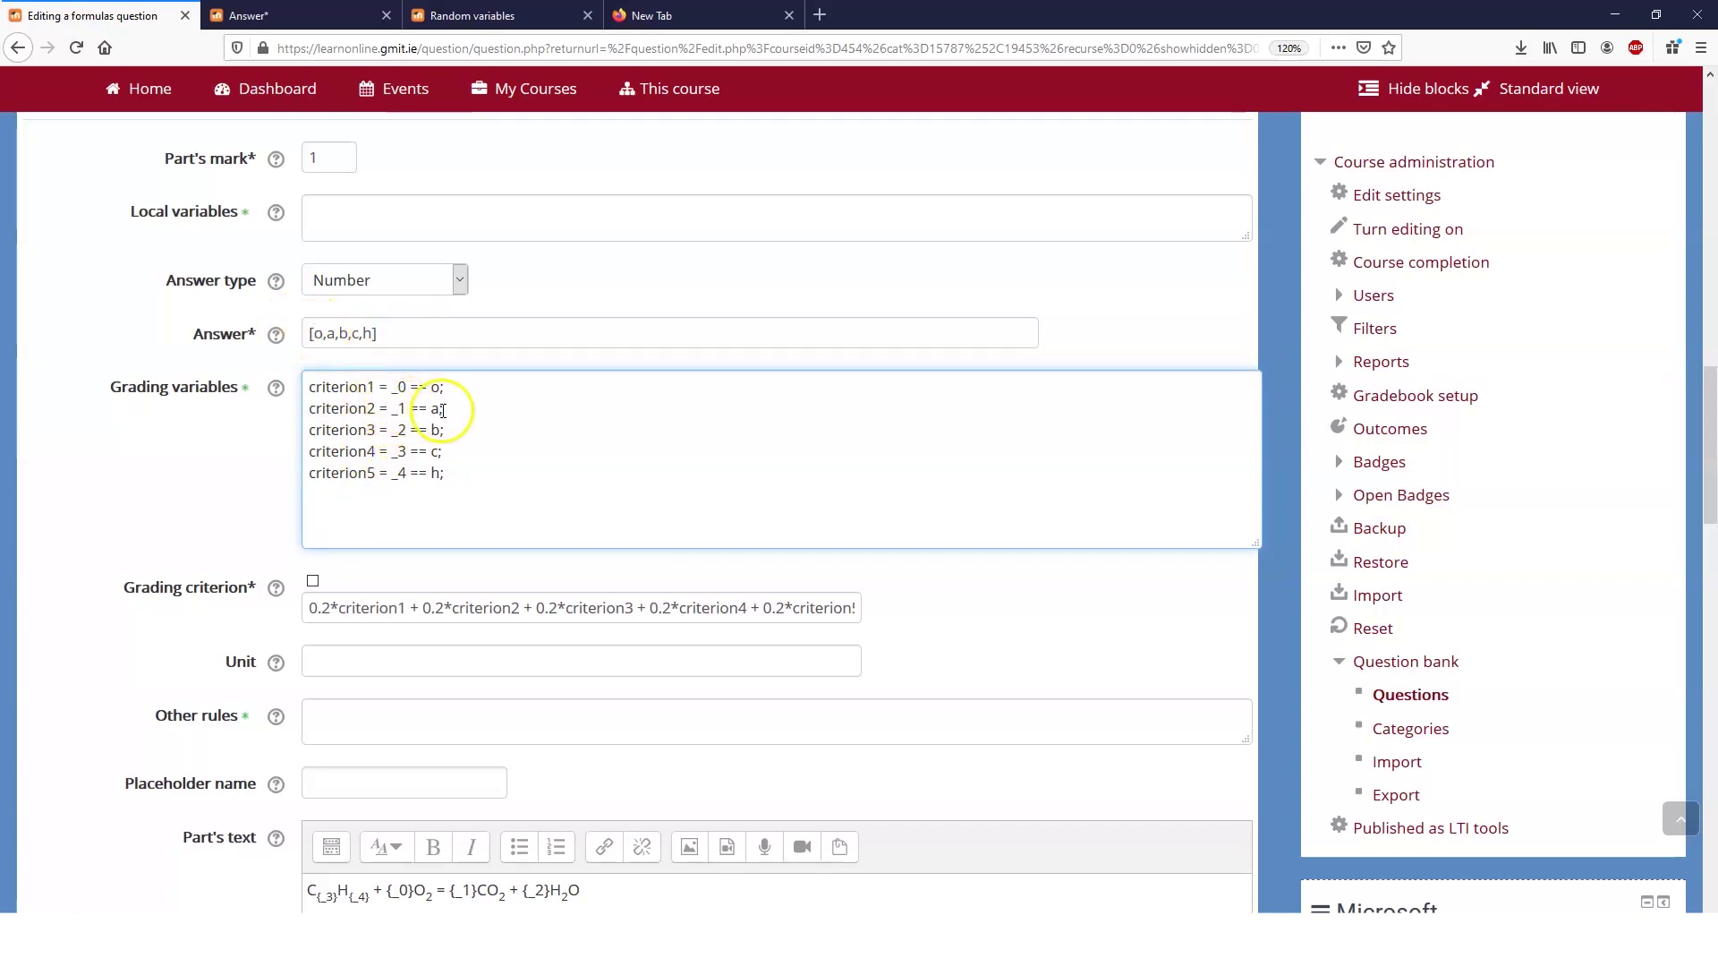
{"action": "left_click", "coordinate": [333, 608]}
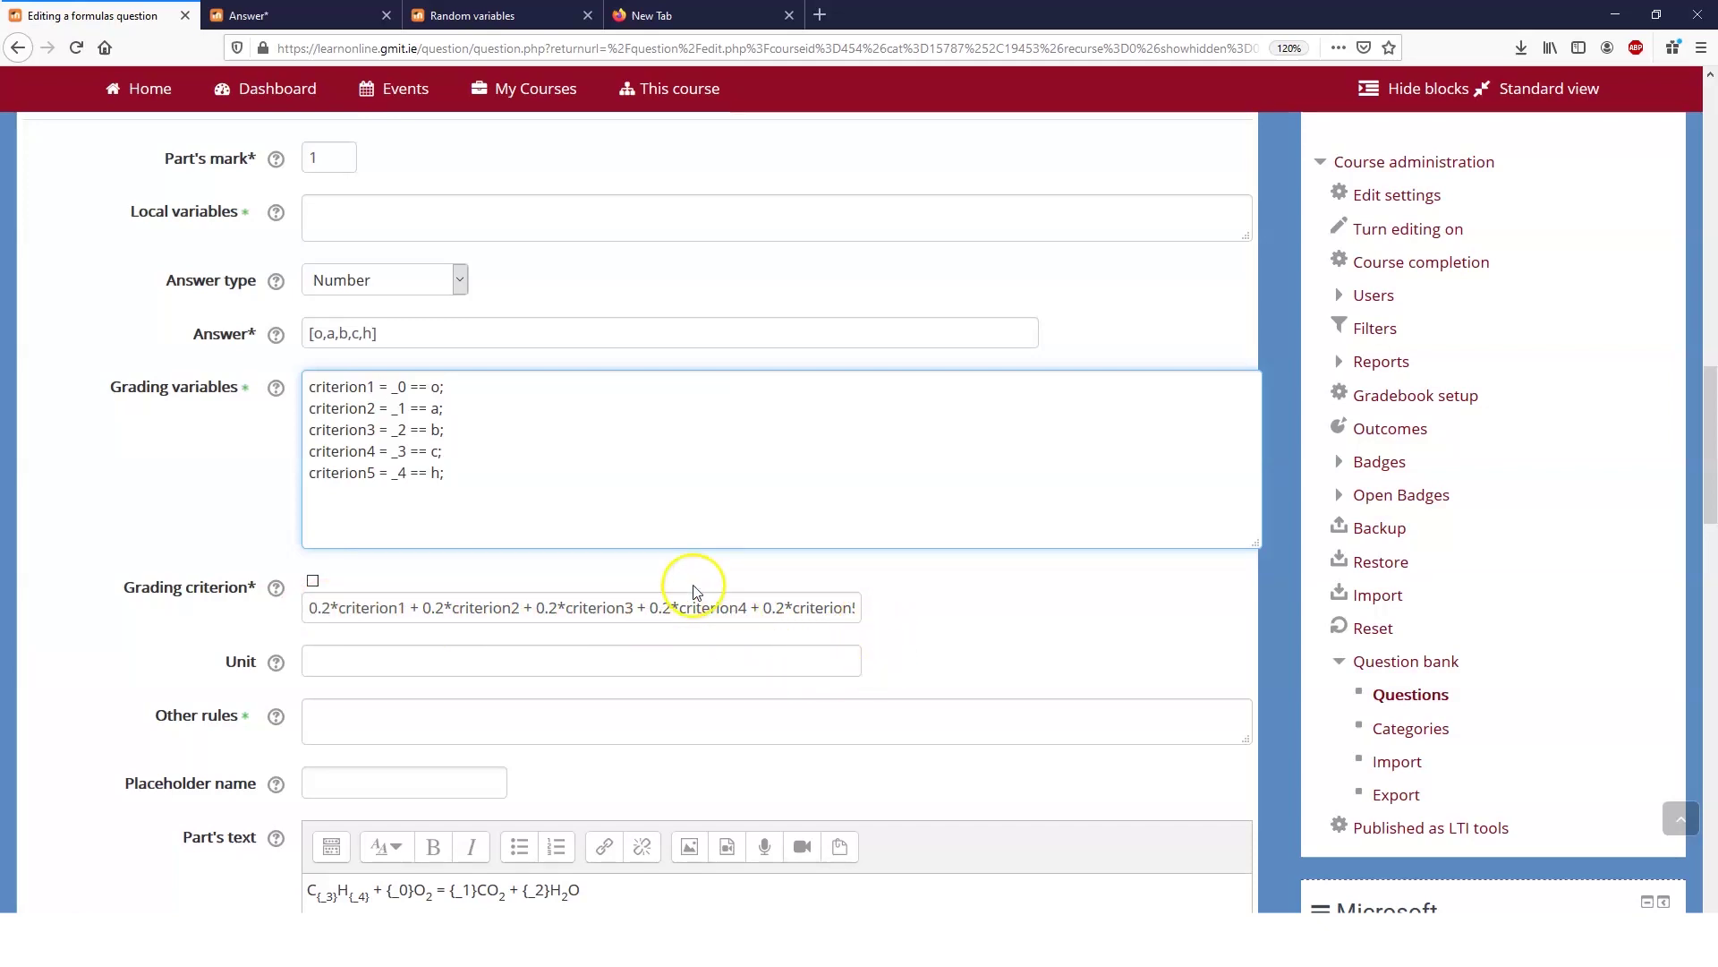
{"action": "left_click", "coordinate": [419, 608]}
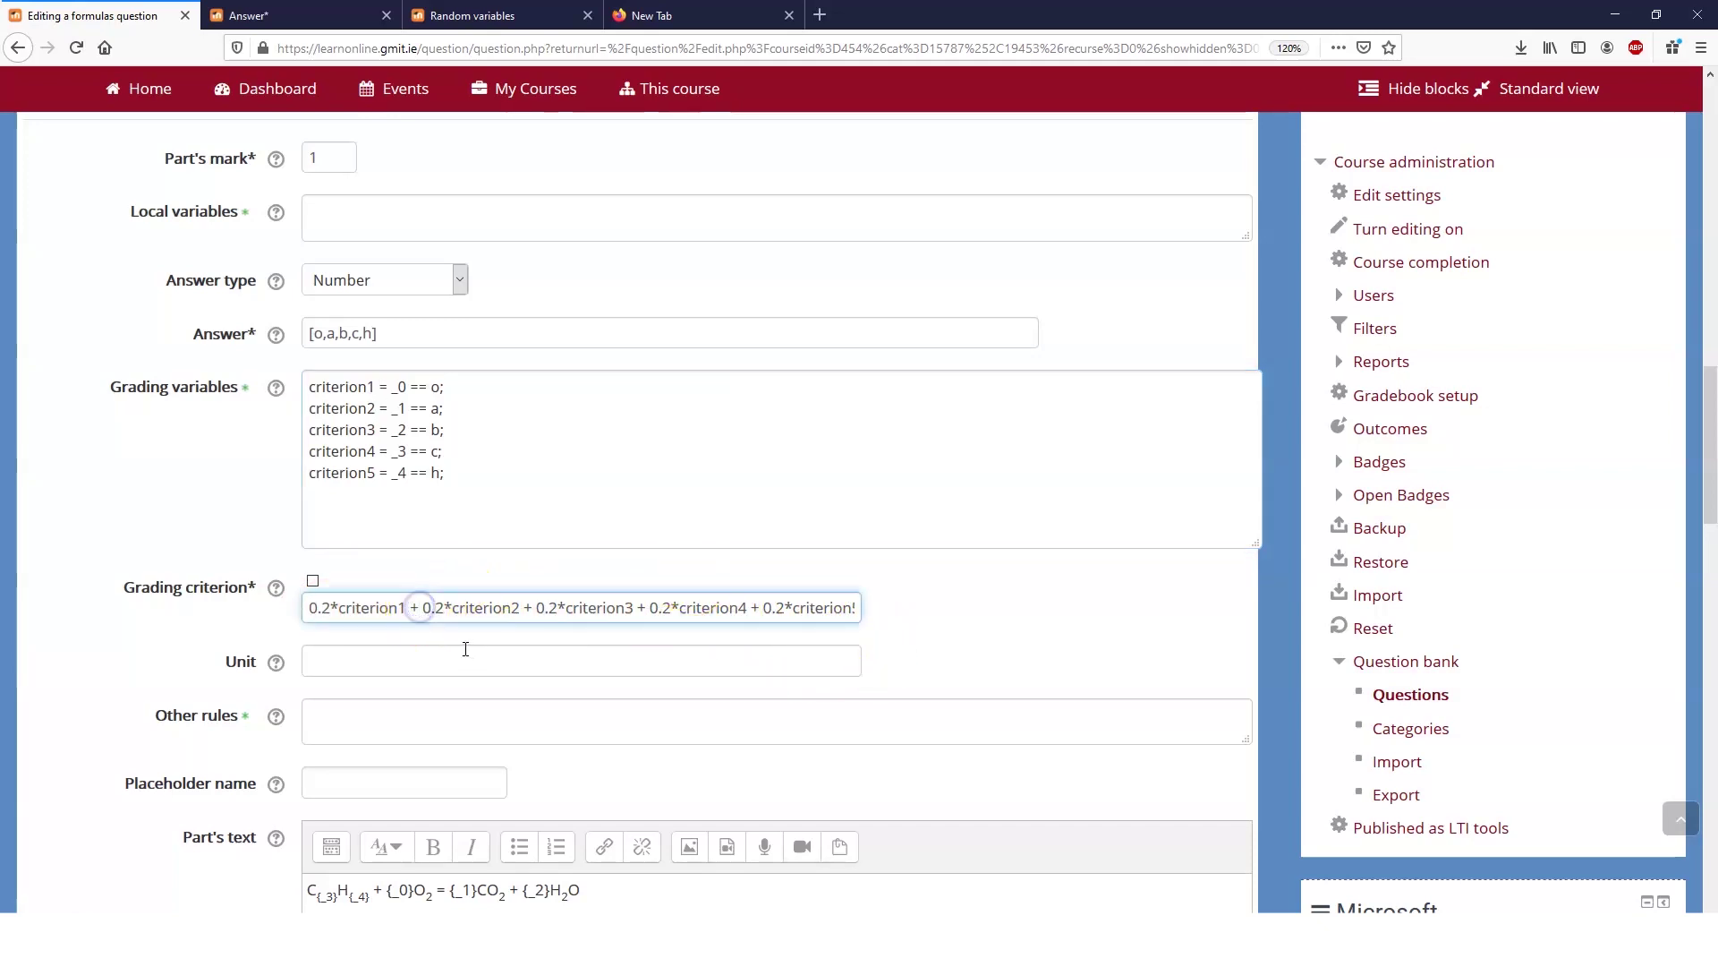
{"action": "left_click", "coordinate": [339, 607]}
{"action": "scroll", "coordinate": [404, 616], "scroll_direction": "up", "scroll_amount": 1}
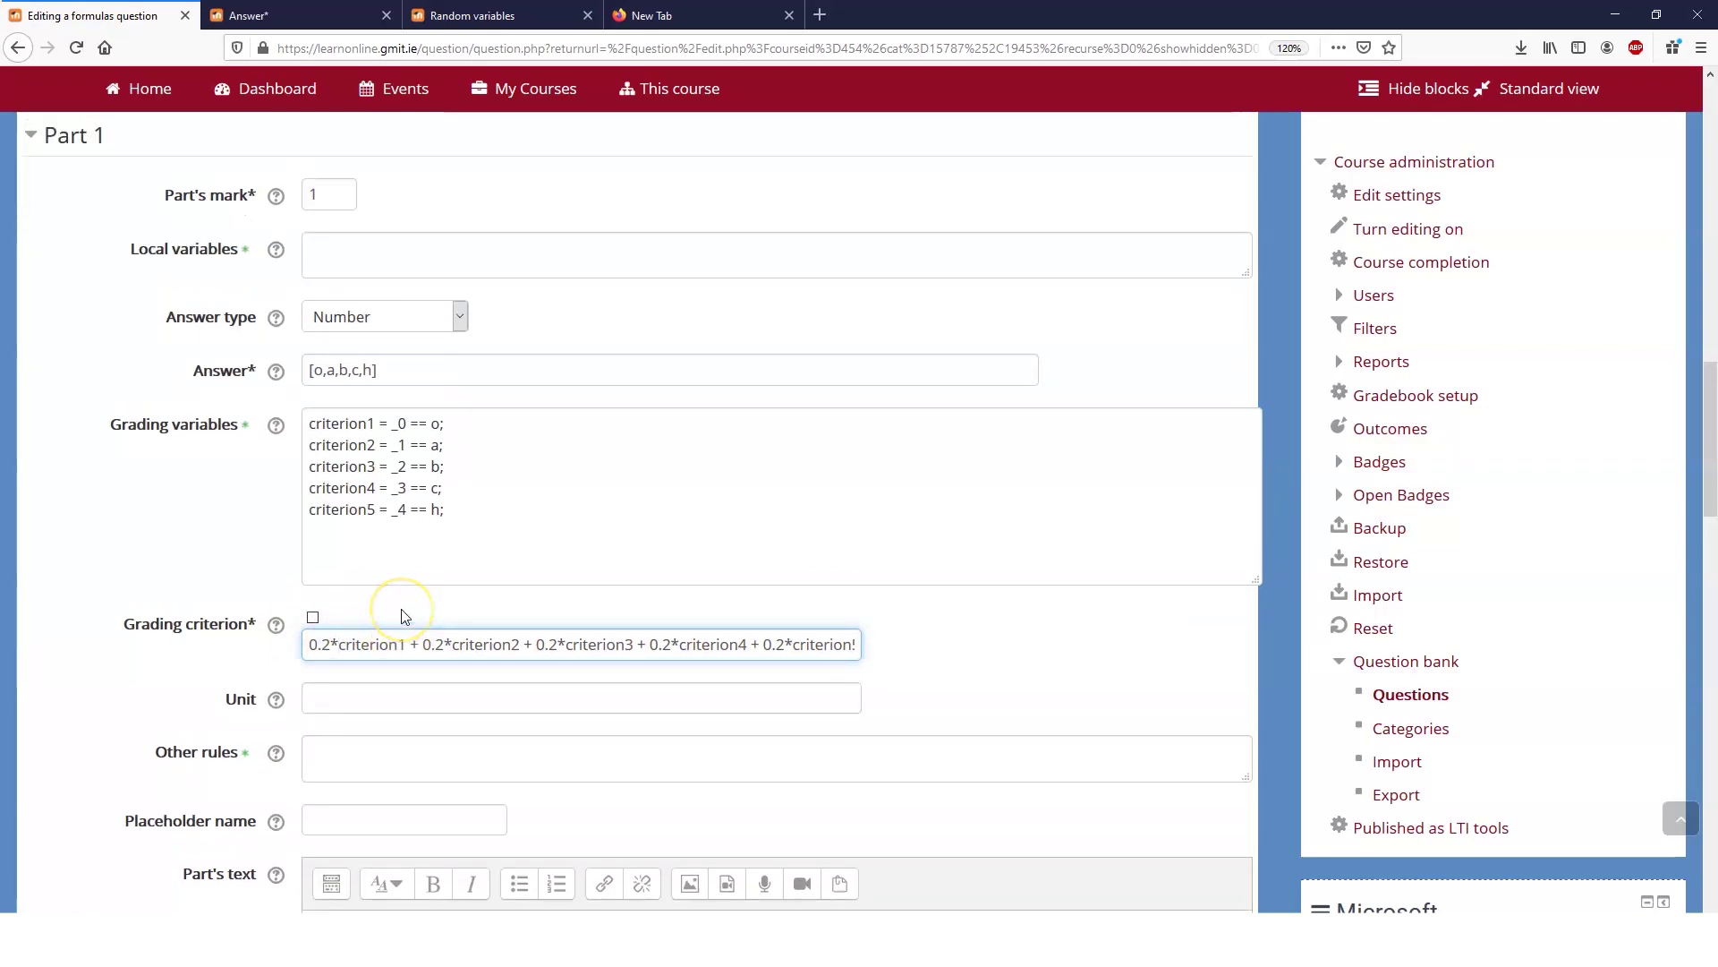
{"action": "key", "text": "BackSpace"}
{"action": "type", "text": "4*("}
{"action": "scroll", "coordinate": [403, 611], "scroll_direction": "down", "scroll_amount": 1}
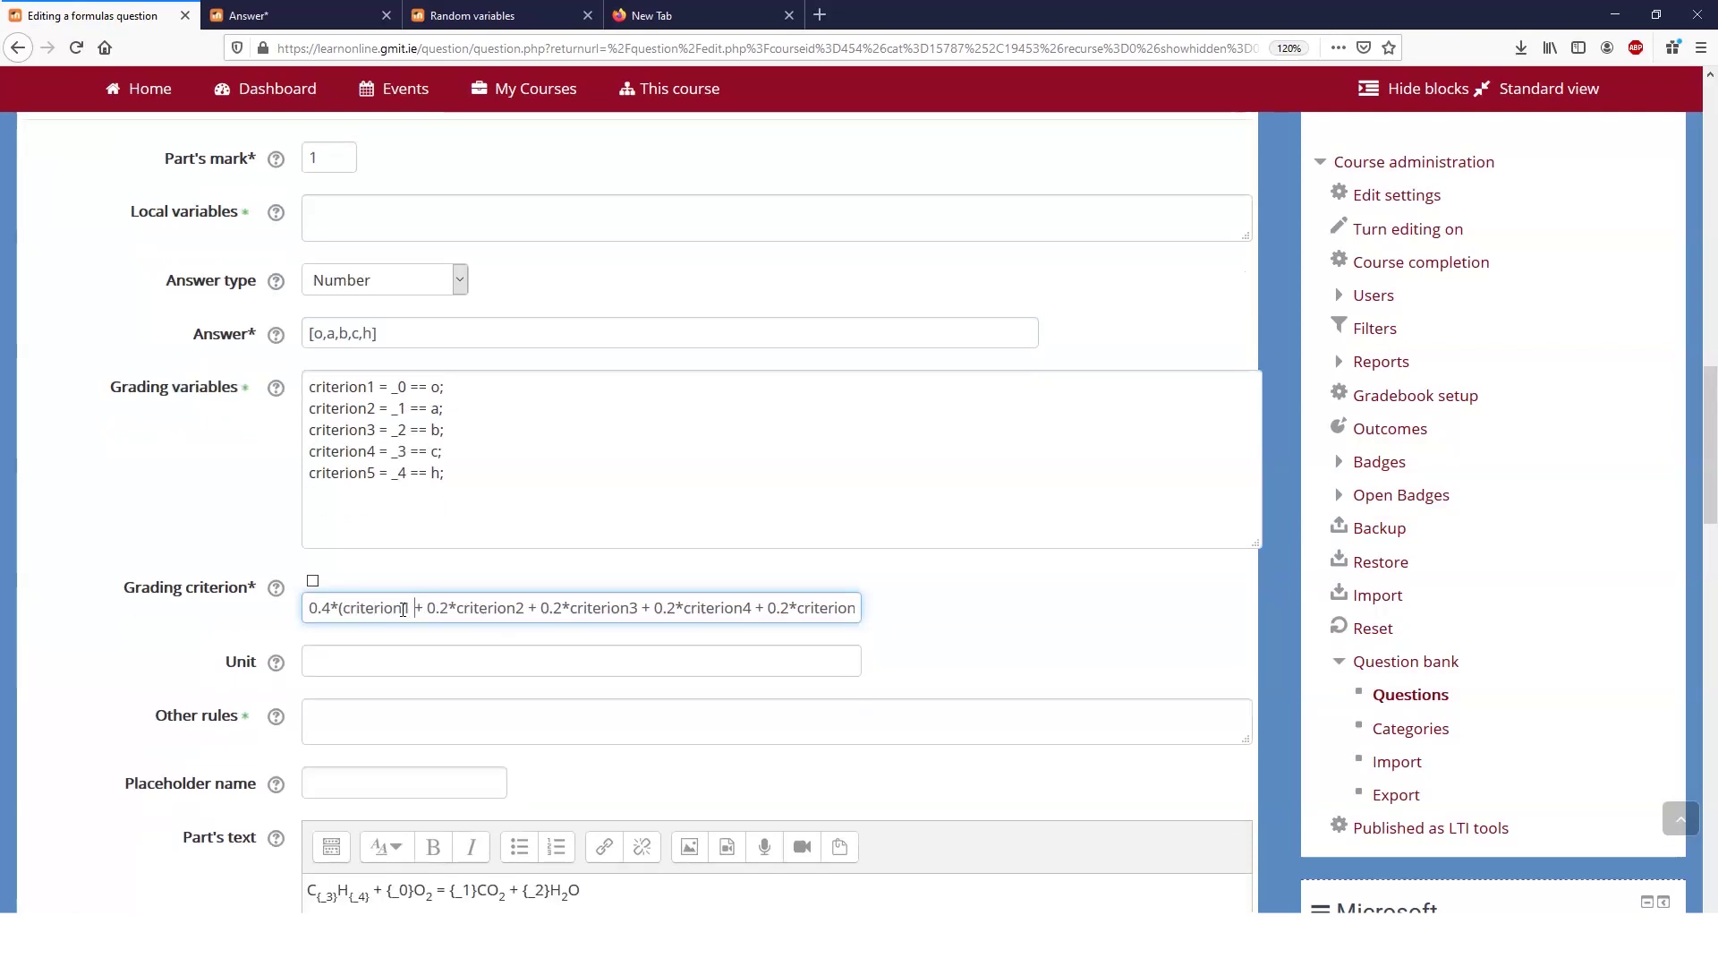
{"action": "left_click_drag", "start_coordinate": [411, 475], "coordinate": [456, 479]}
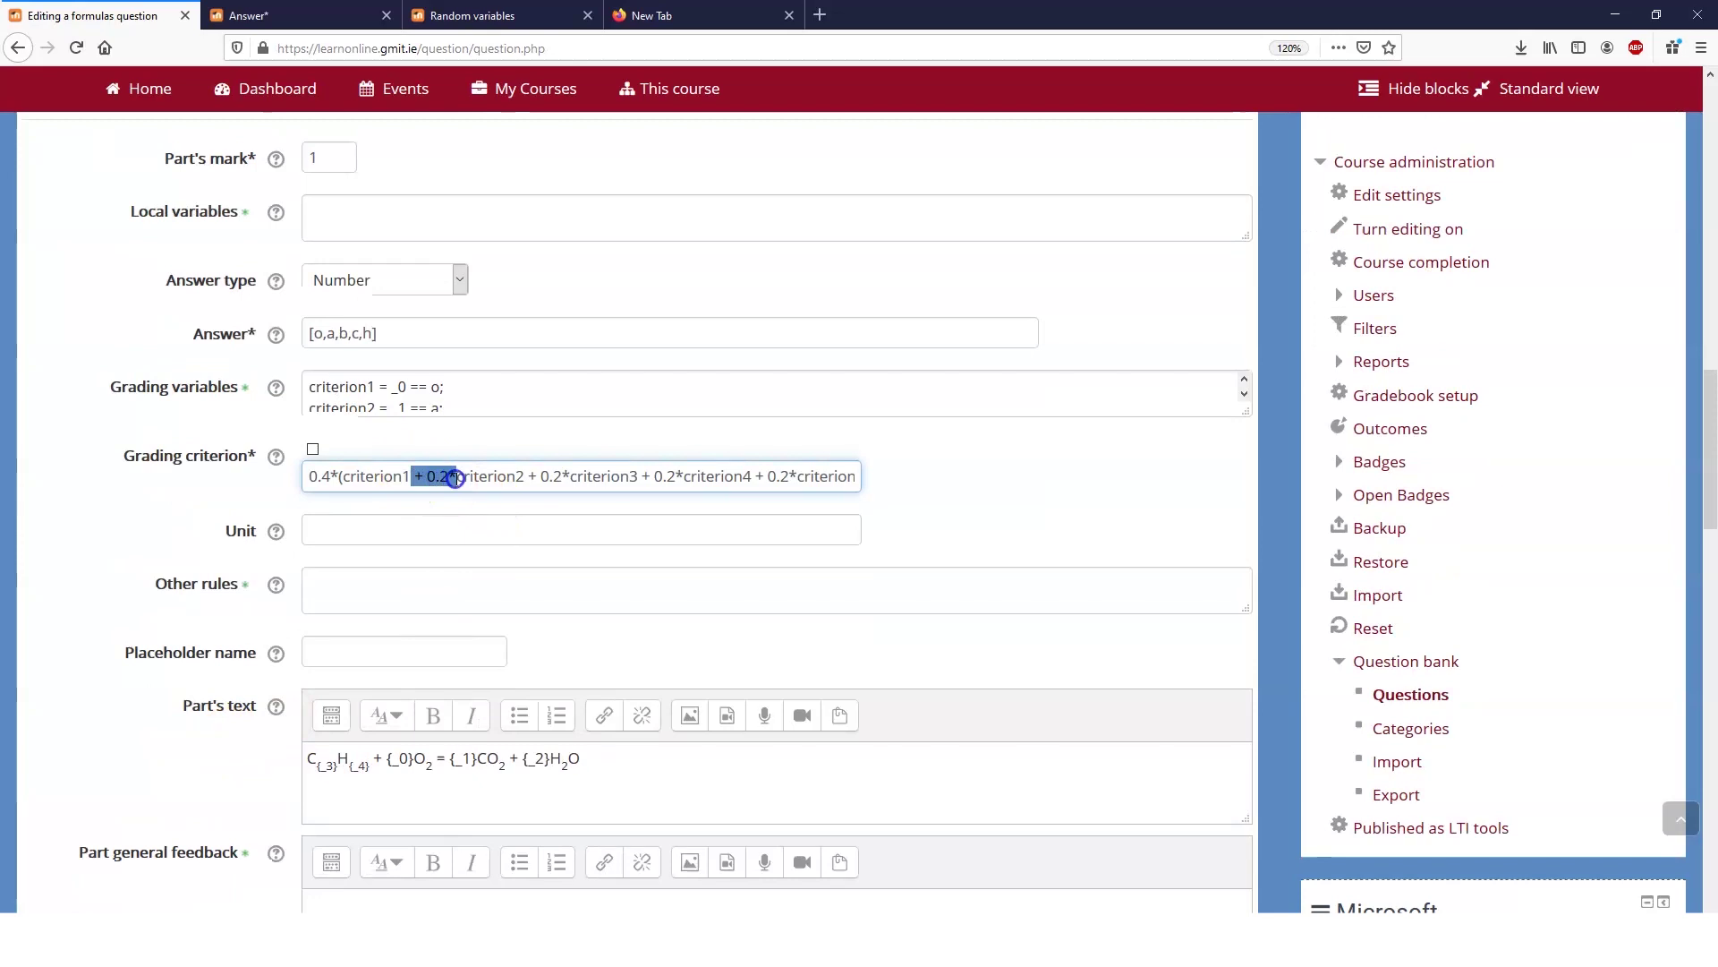
{"action": "type", "text": "&&"}
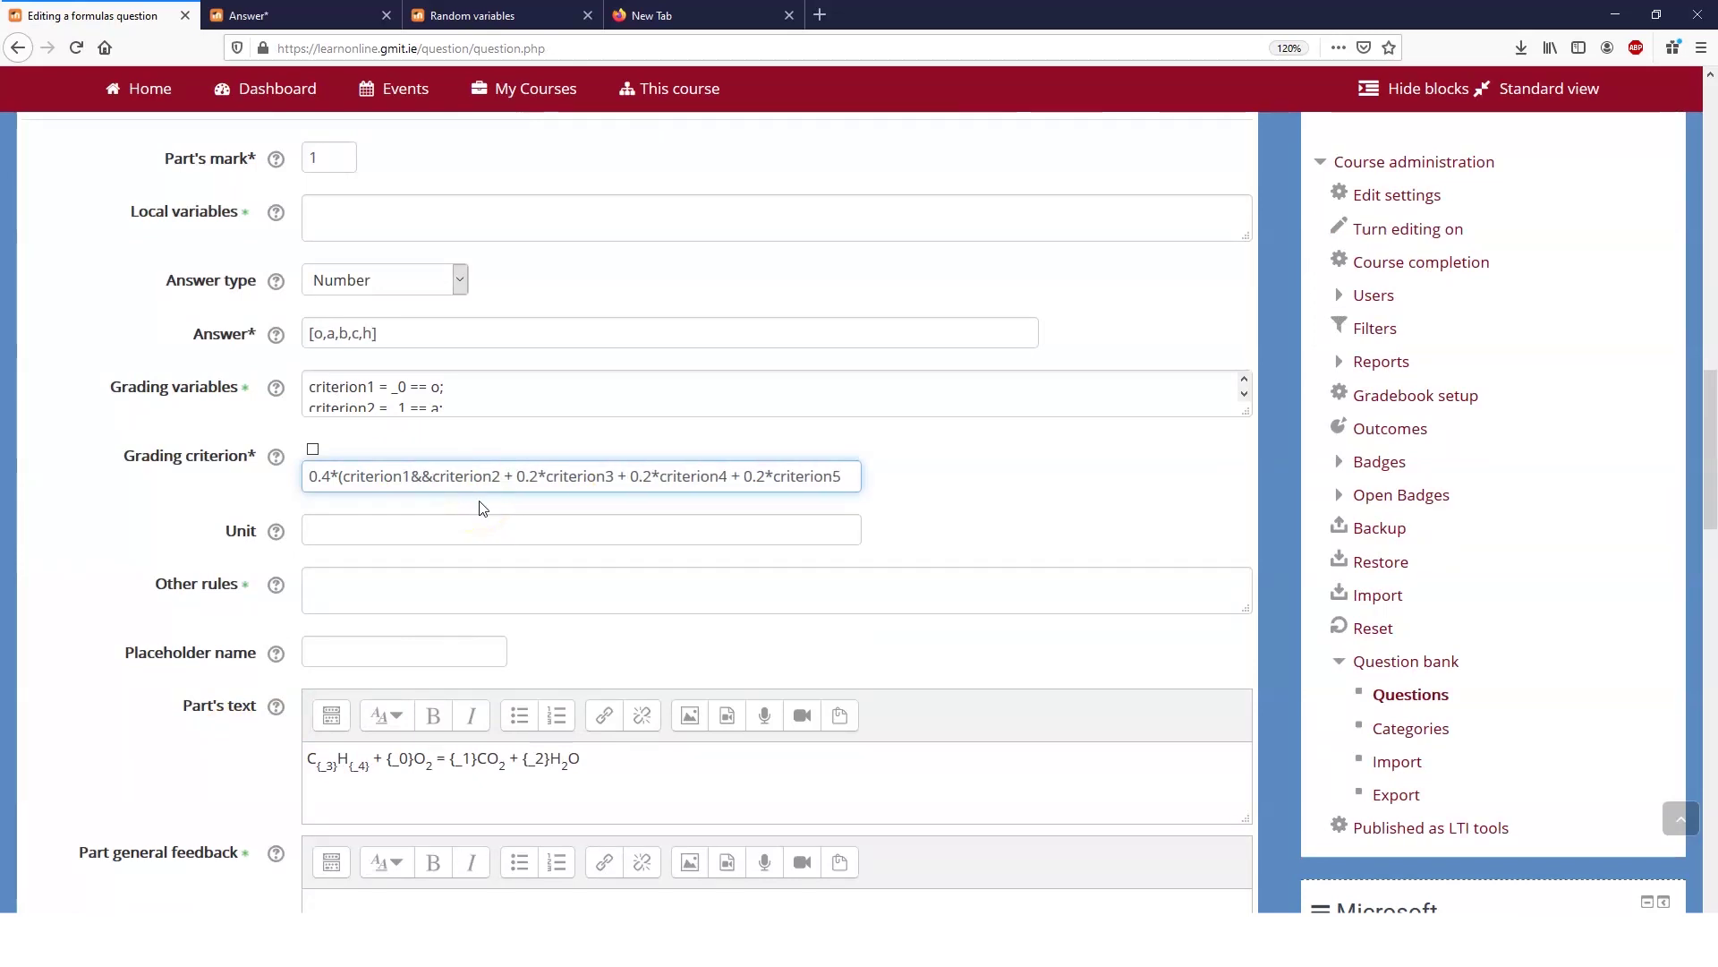
{"action": "left_click", "coordinate": [502, 475]}
{"action": "type", "text": ")"}
{"action": "left_click", "coordinate": [381, 475]}
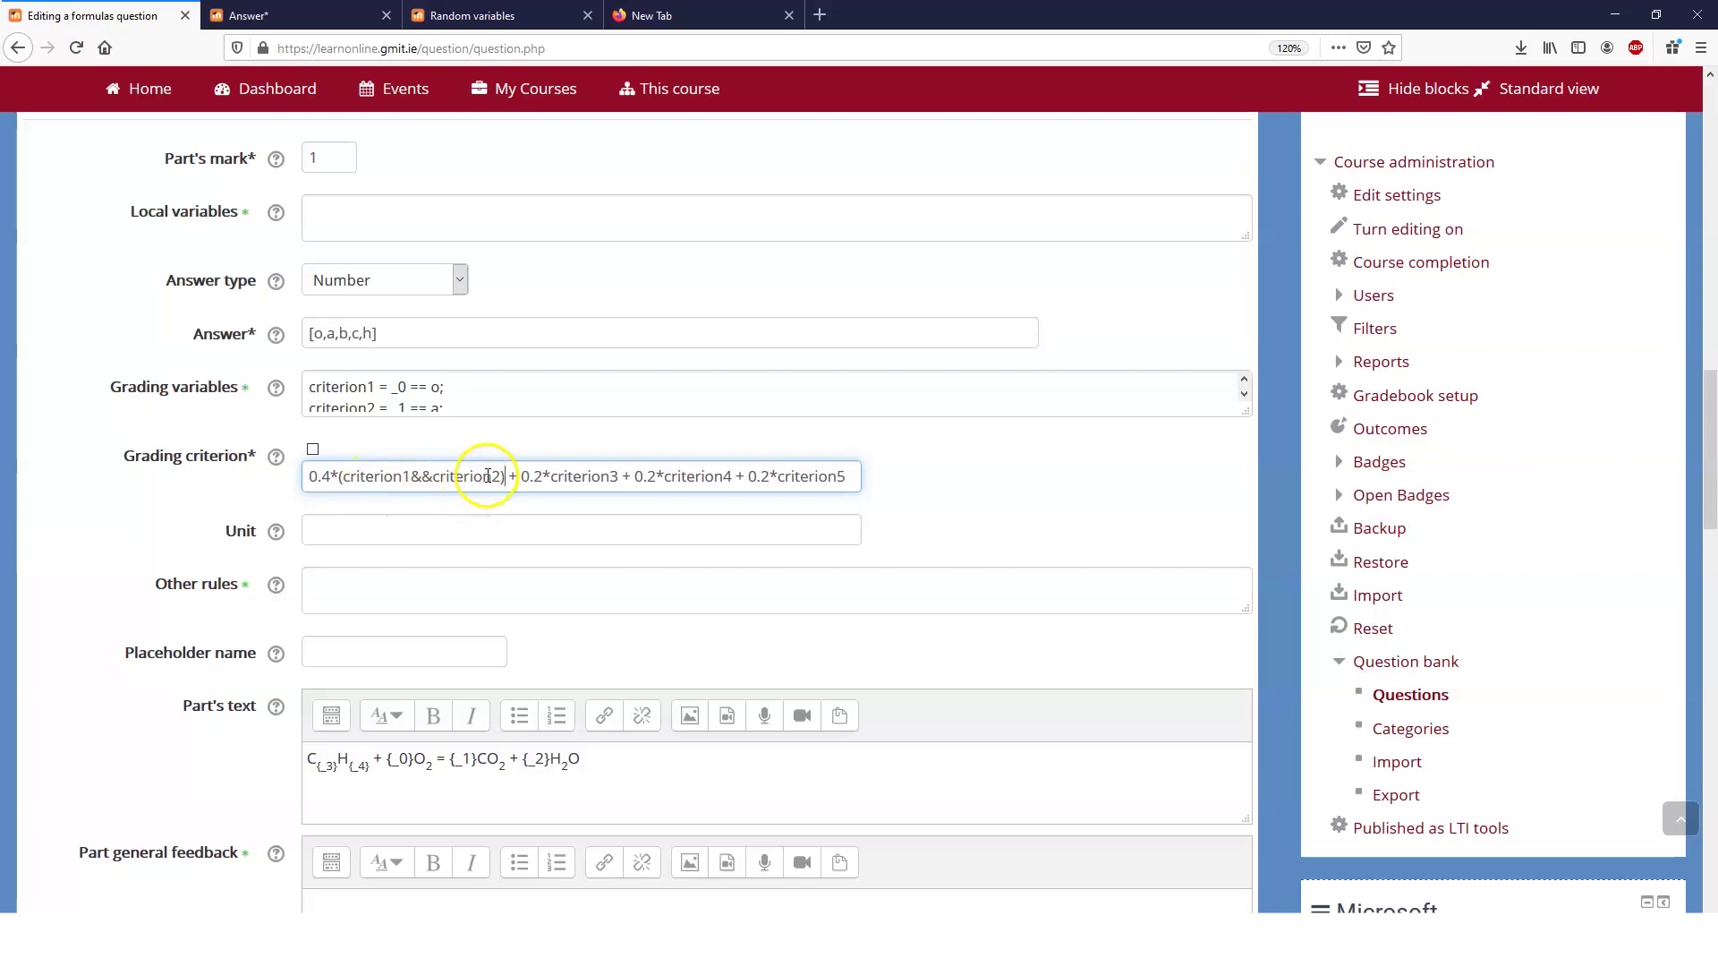
{"action": "left_click_drag", "start_coordinate": [1245, 444], "coordinate": [1162, 456]}
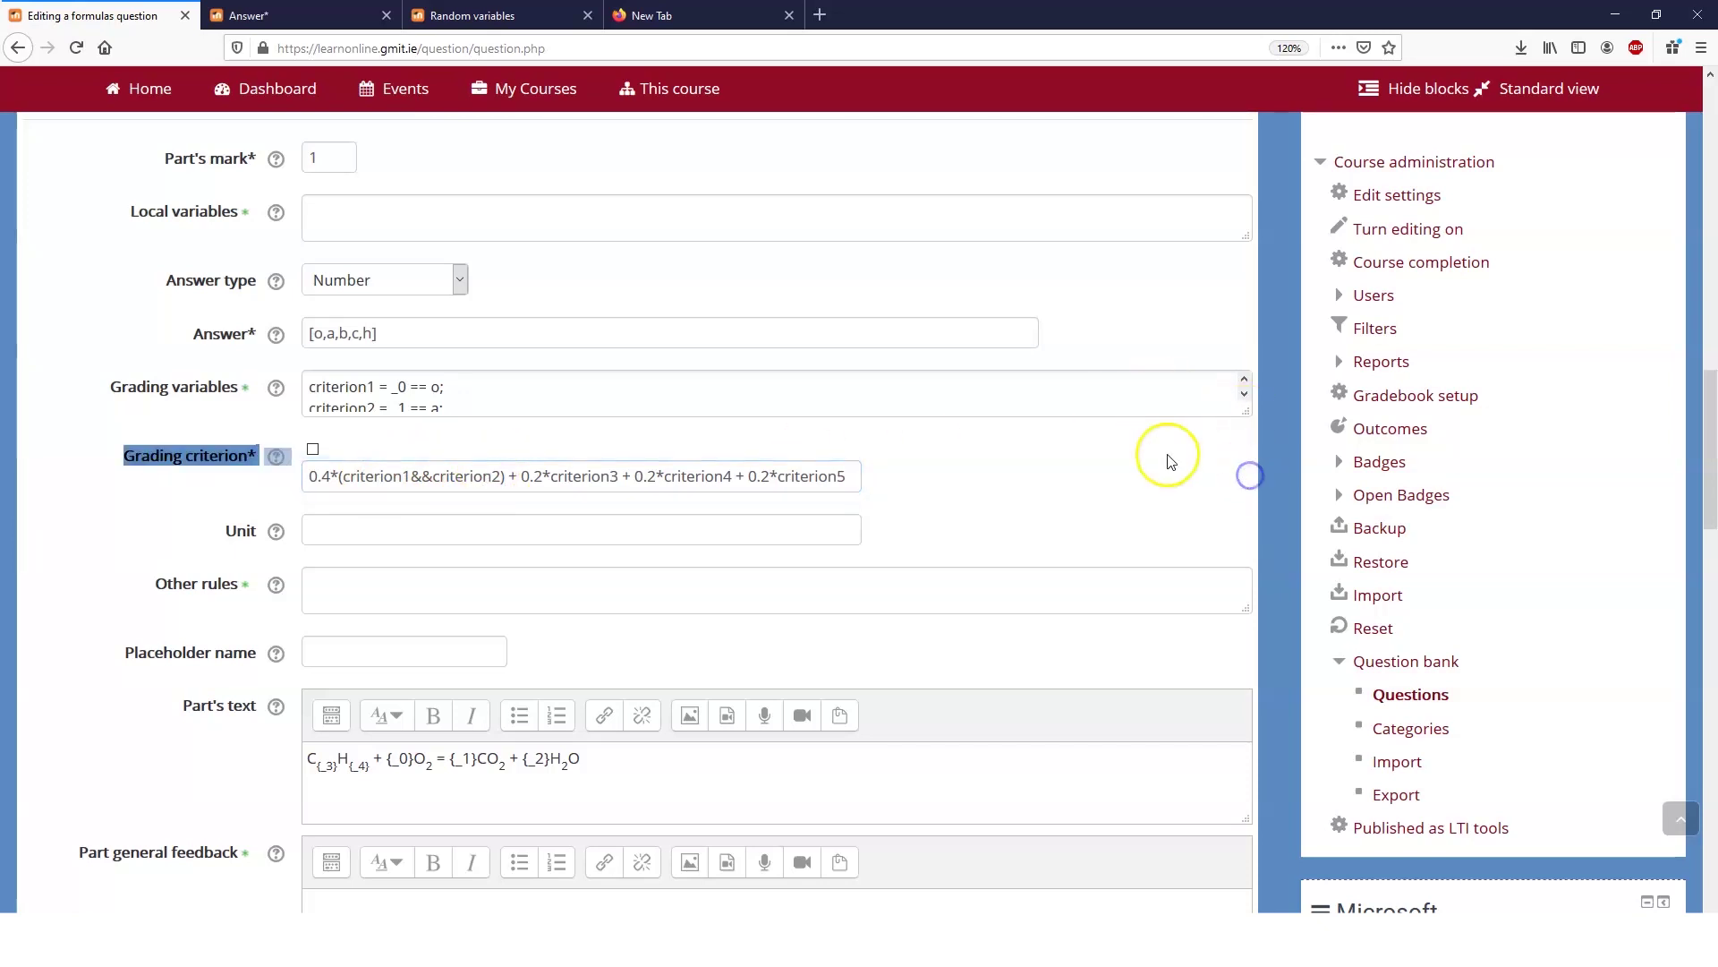
{"action": "left_click_drag", "start_coordinate": [1245, 410], "coordinate": [1249, 518]}
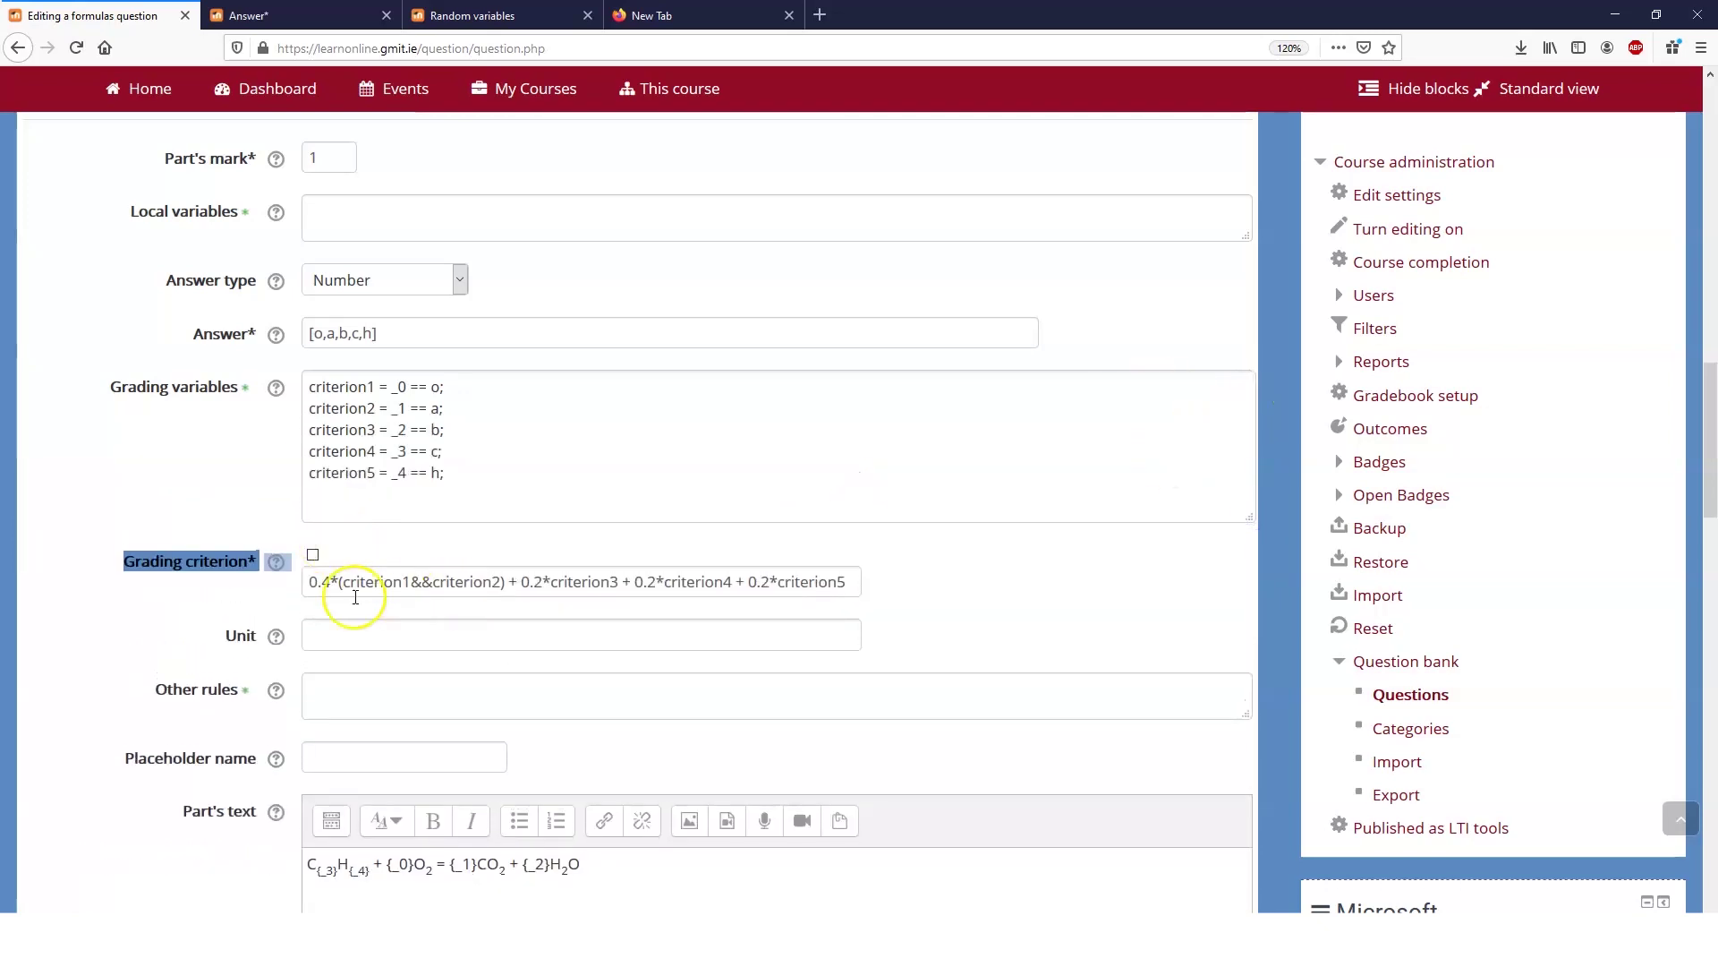
{"action": "left_click", "coordinate": [374, 500]}
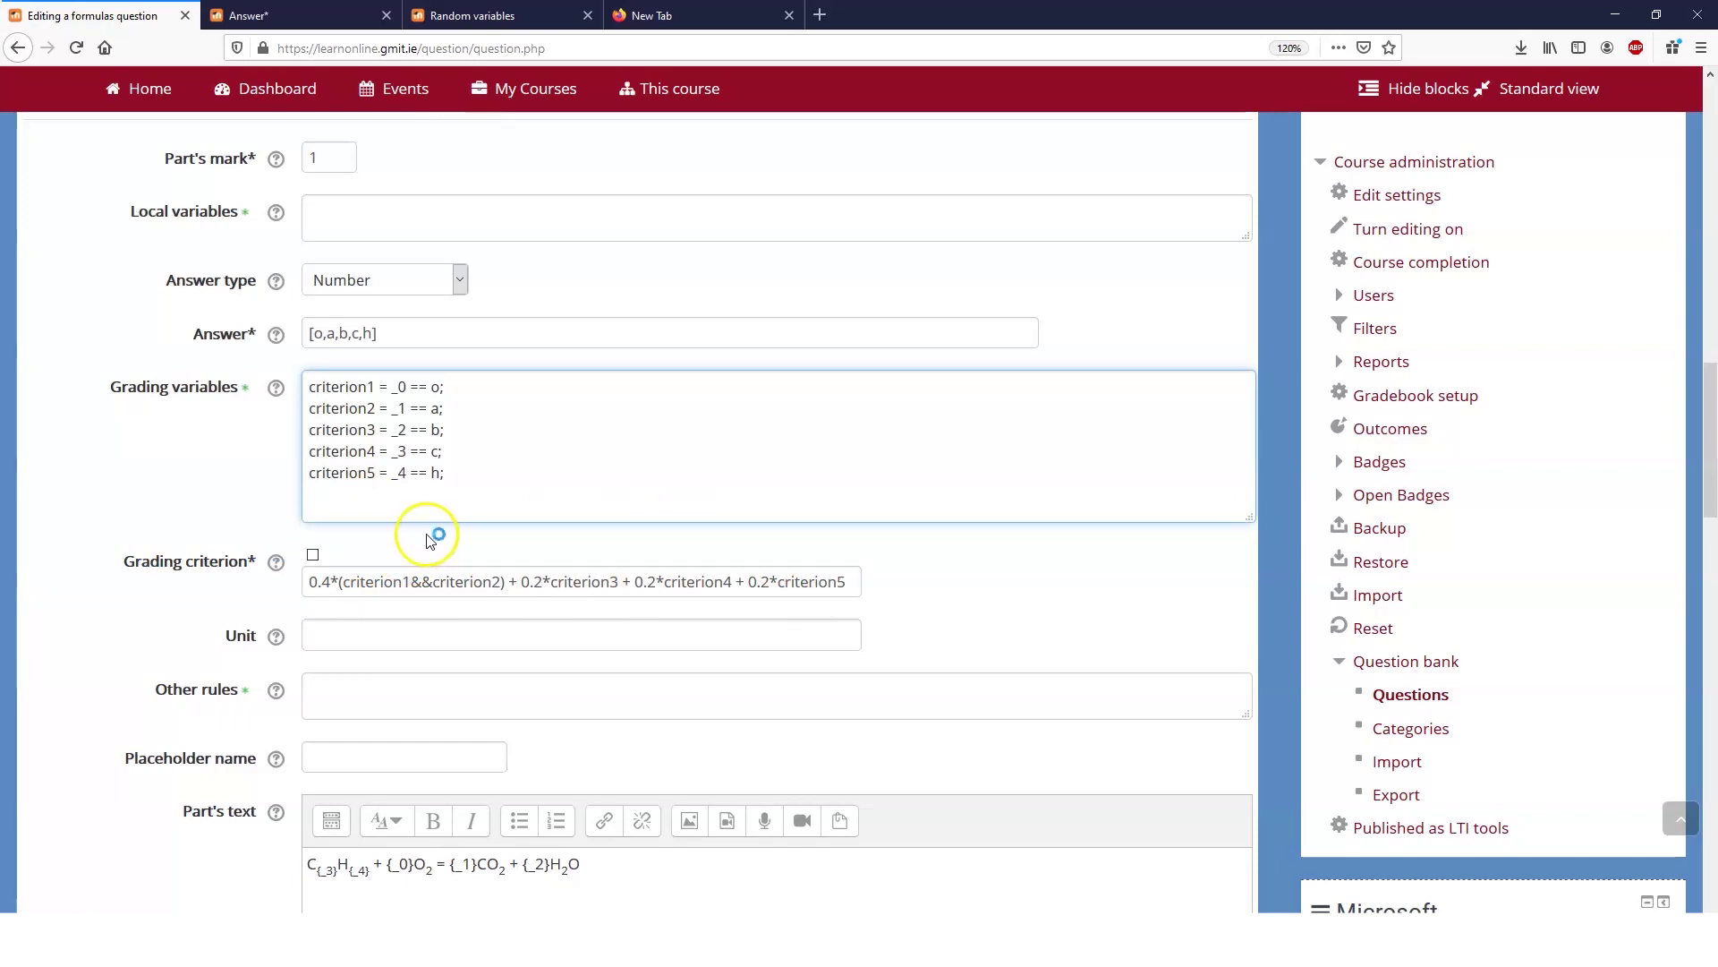
Step: Append ,() to the grading criterion and delete a duplicate opening parenthesis
{"action": "left_click", "coordinate": [458, 582]}
{"action": "key", "text": "End"}
{"action": "type", "text": "),("}
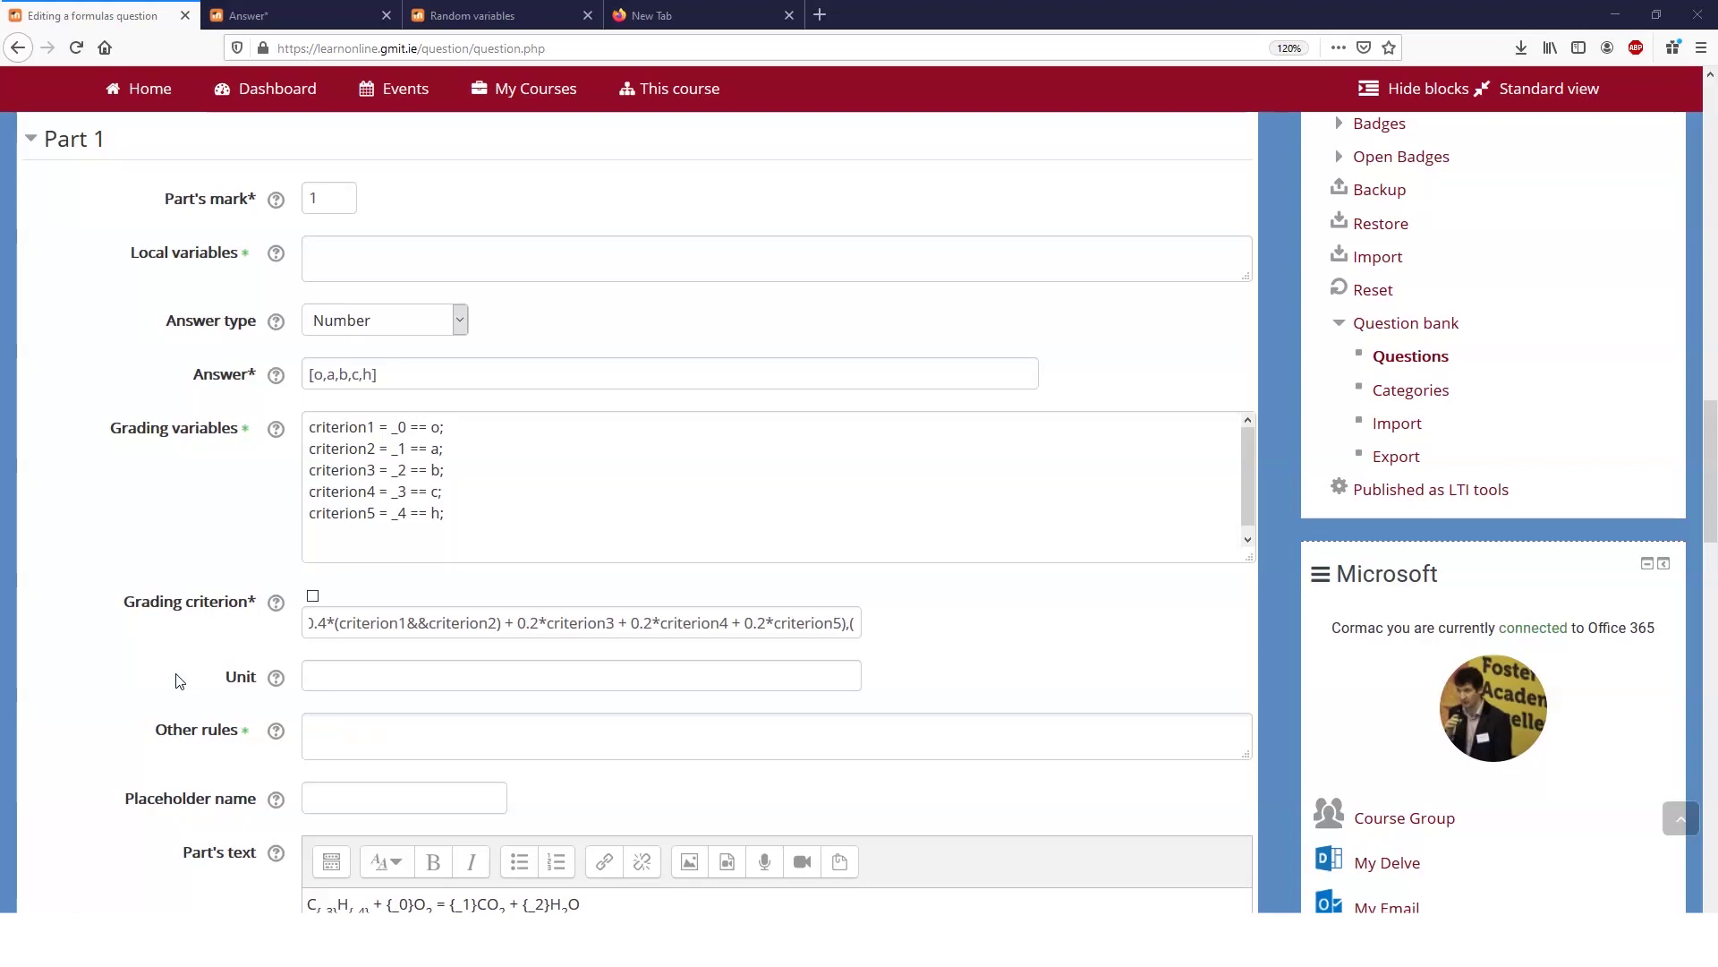
{"action": "left_click", "coordinate": [847, 621]}
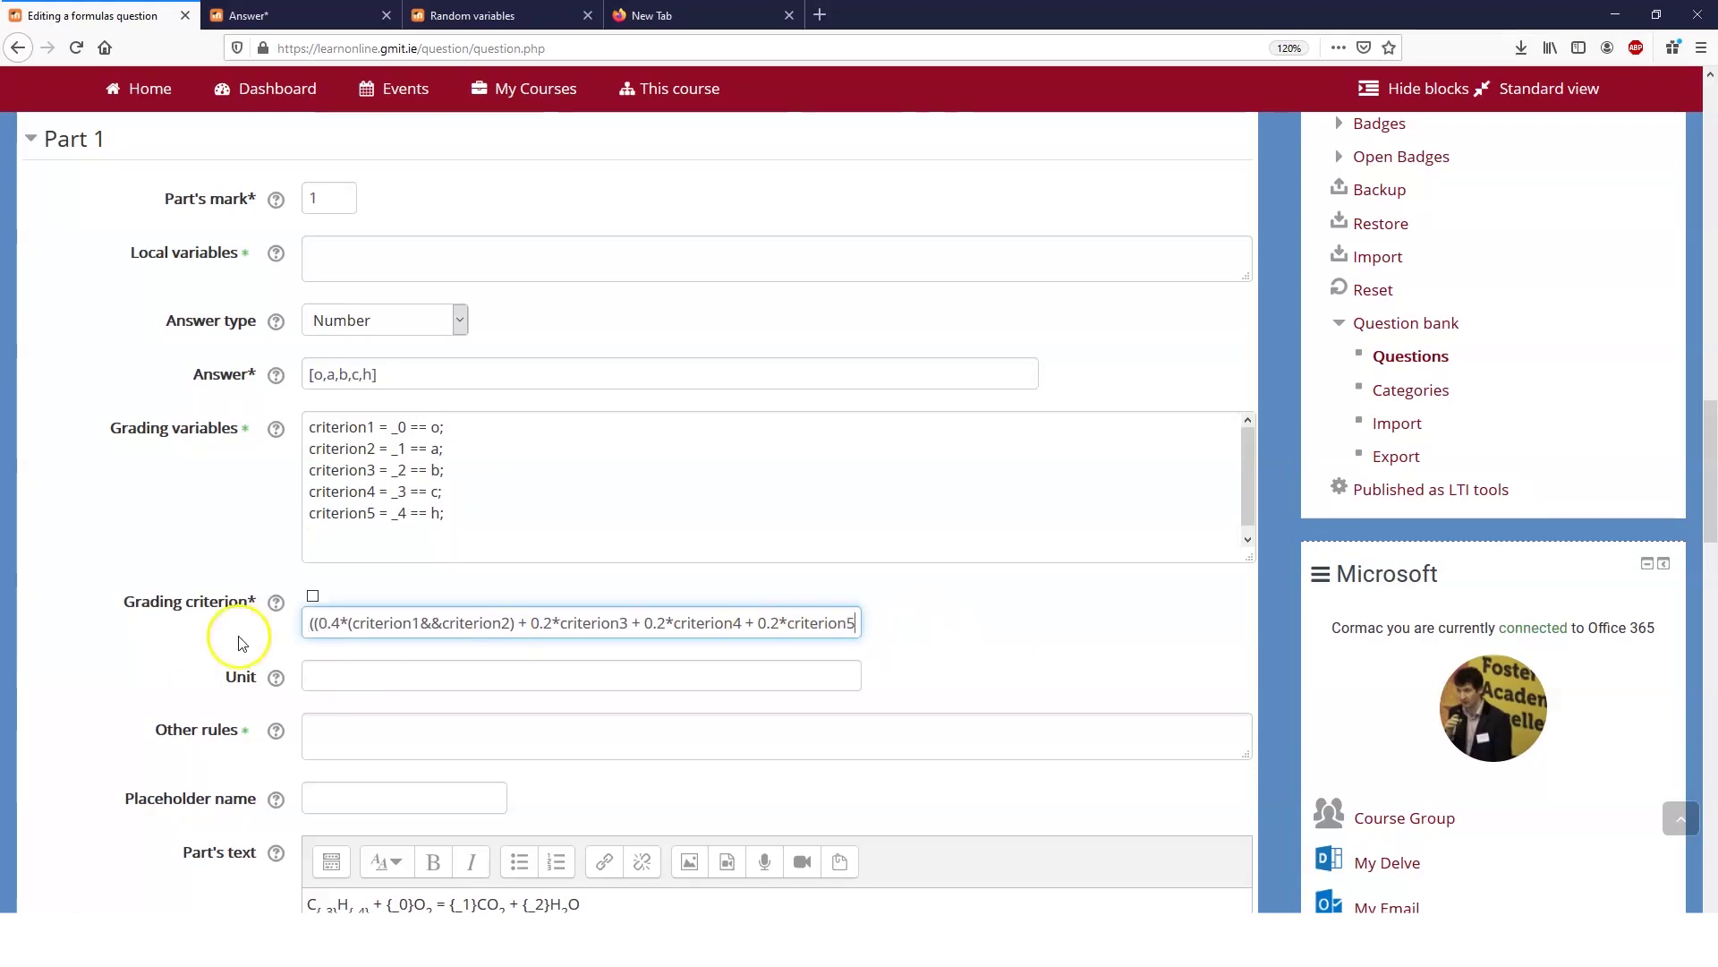
{"action": "key", "text": "Home"}
{"action": "key", "text": "shift+Right"}
{"action": "key", "text": "Delete"}
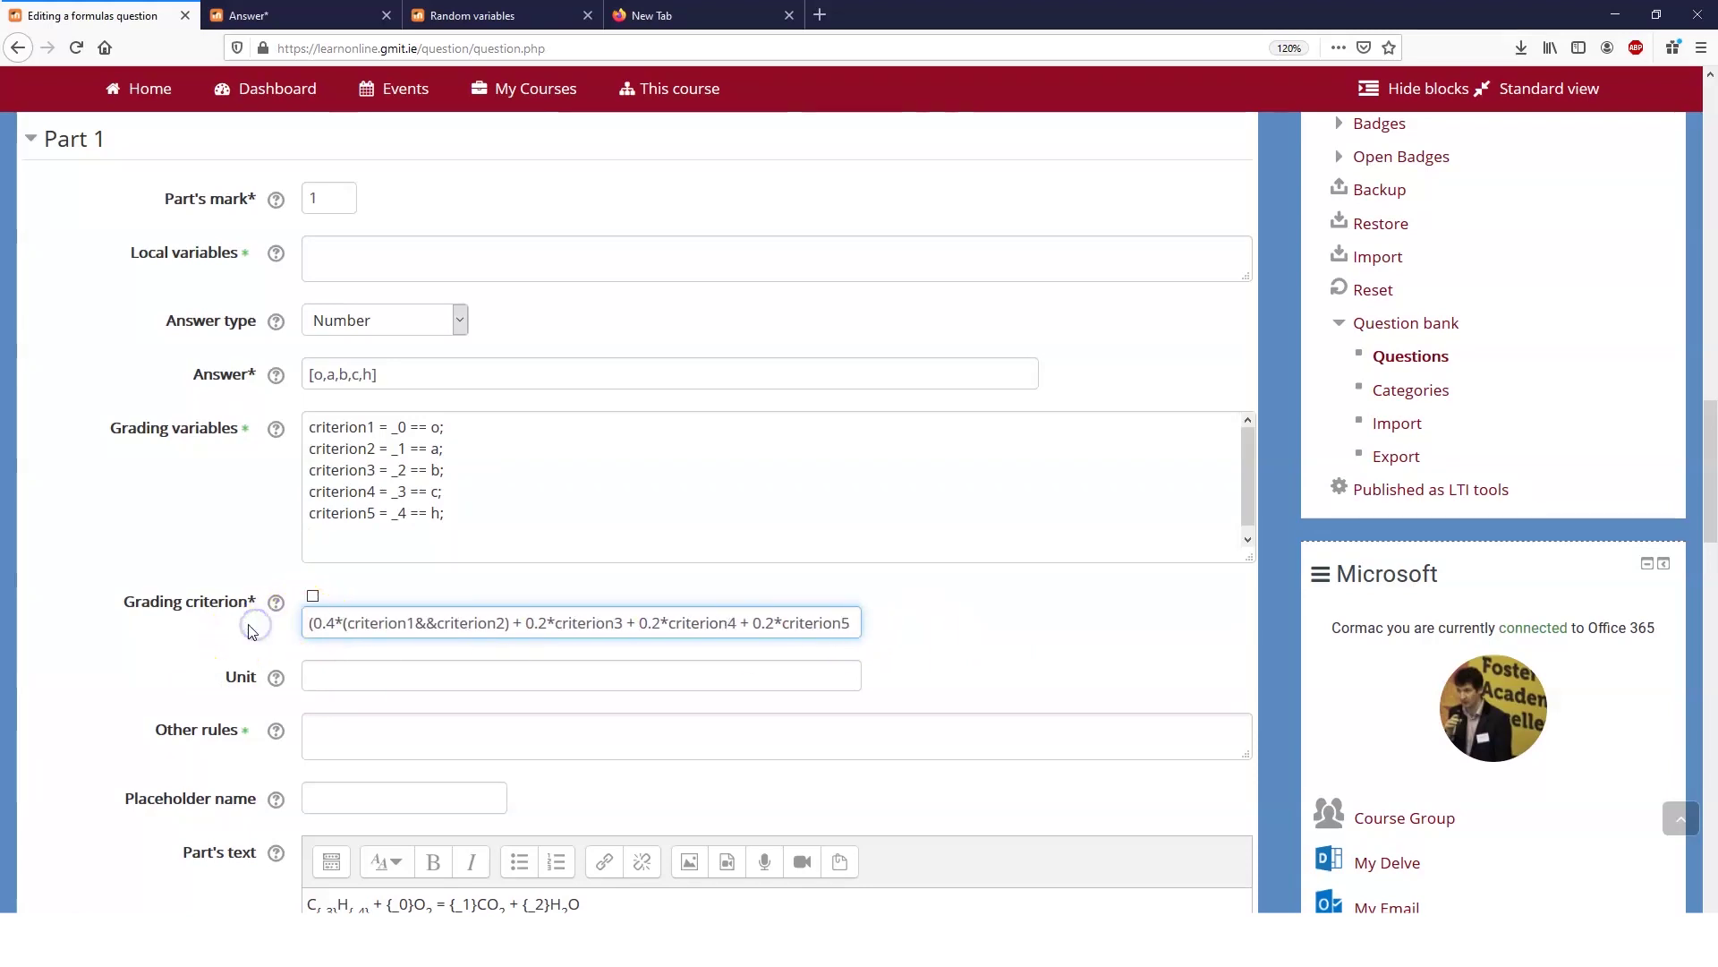
Step: Wrap the weighted criterion1–criterion5 formula in max( … ) with an empty second argument ()
{"action": "left_click", "coordinate": [304, 623]}
{"action": "key", "text": "Delete"}
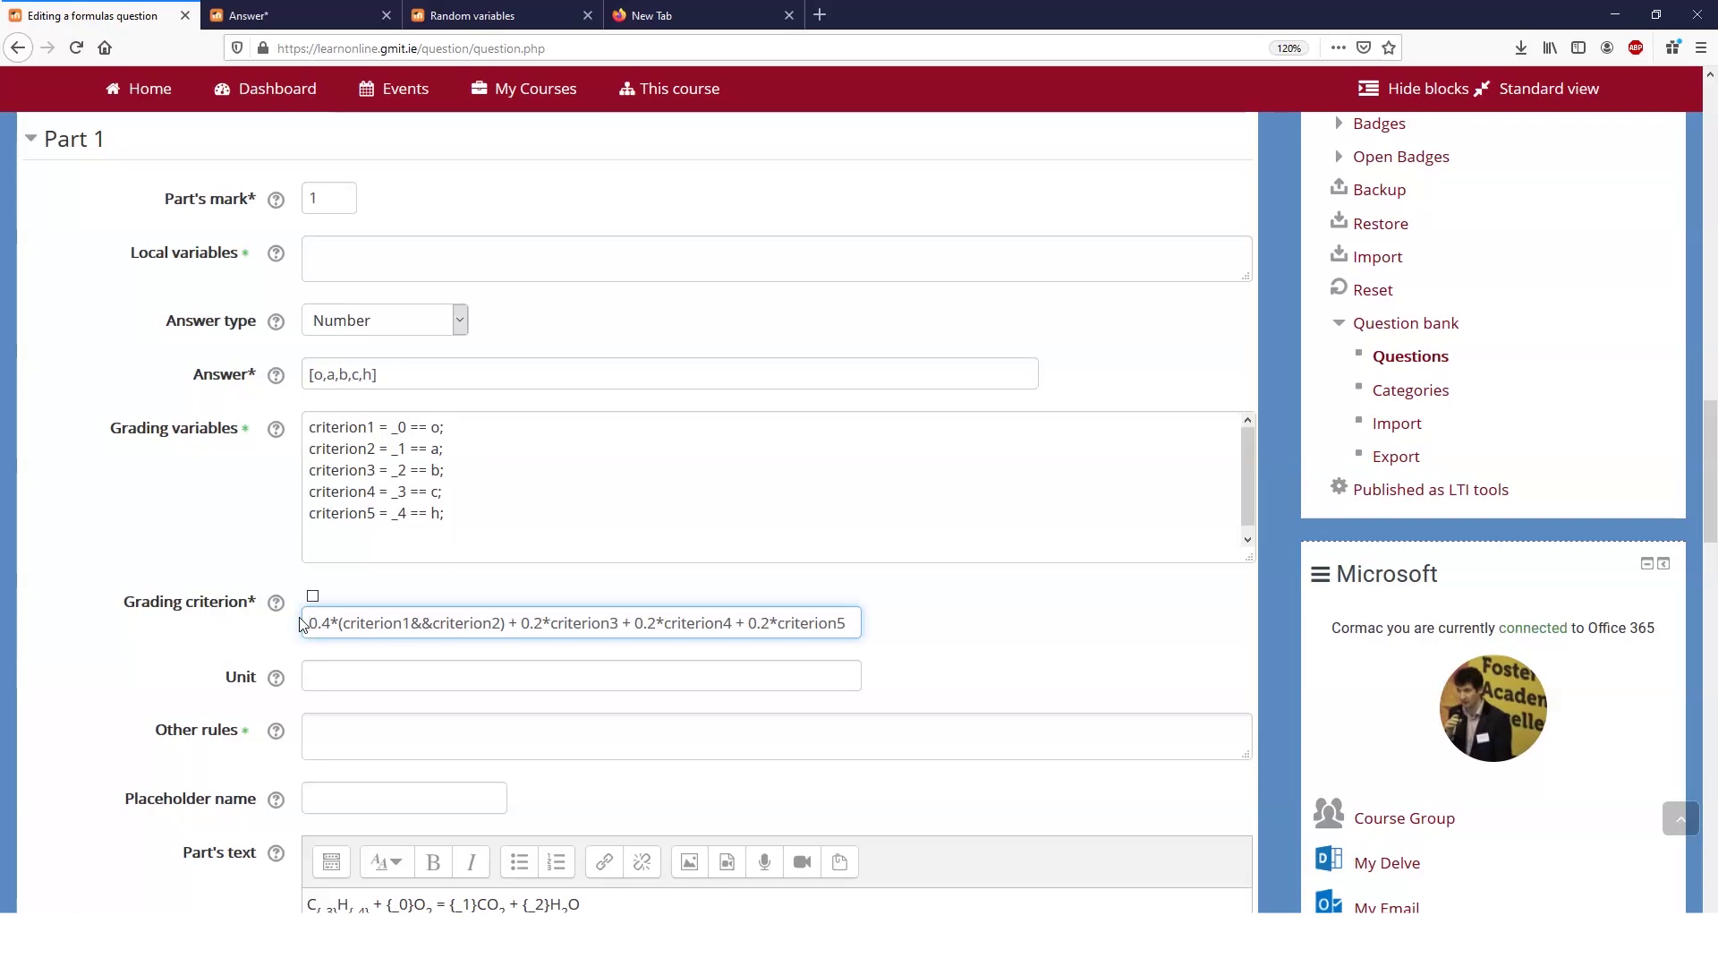
{"action": "type", "text": "("}
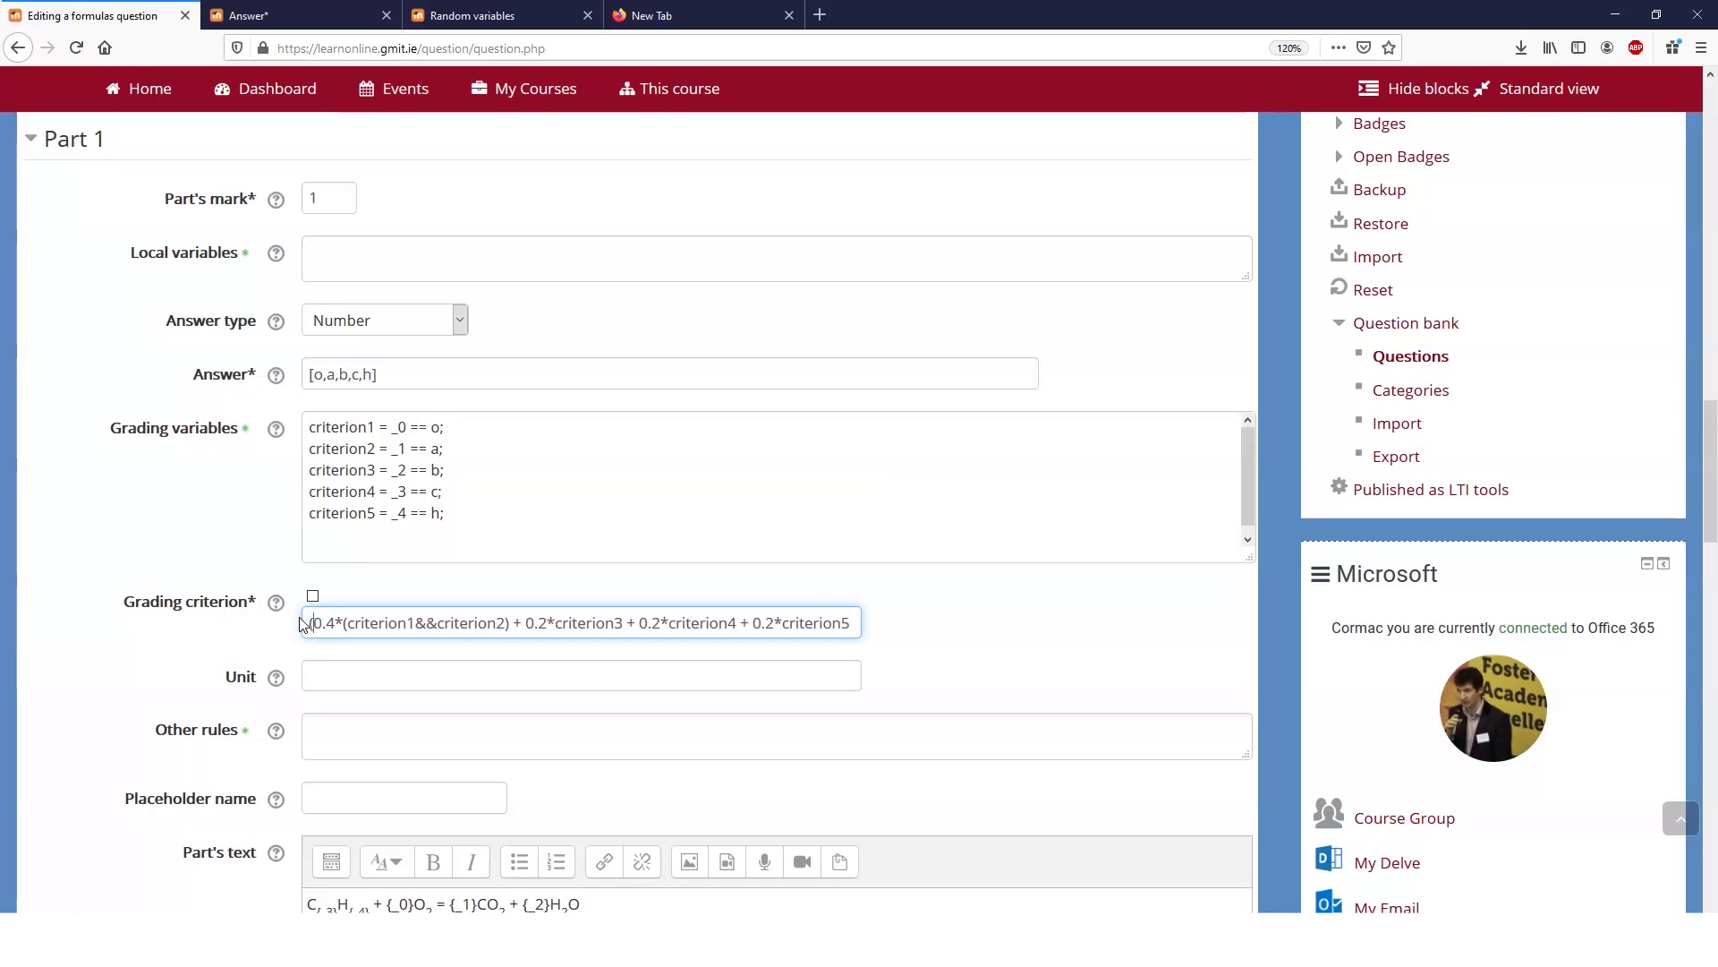
{"action": "key", "text": "End"}
{"action": "type", "text": ")"}
{"action": "type", "text": "max("}
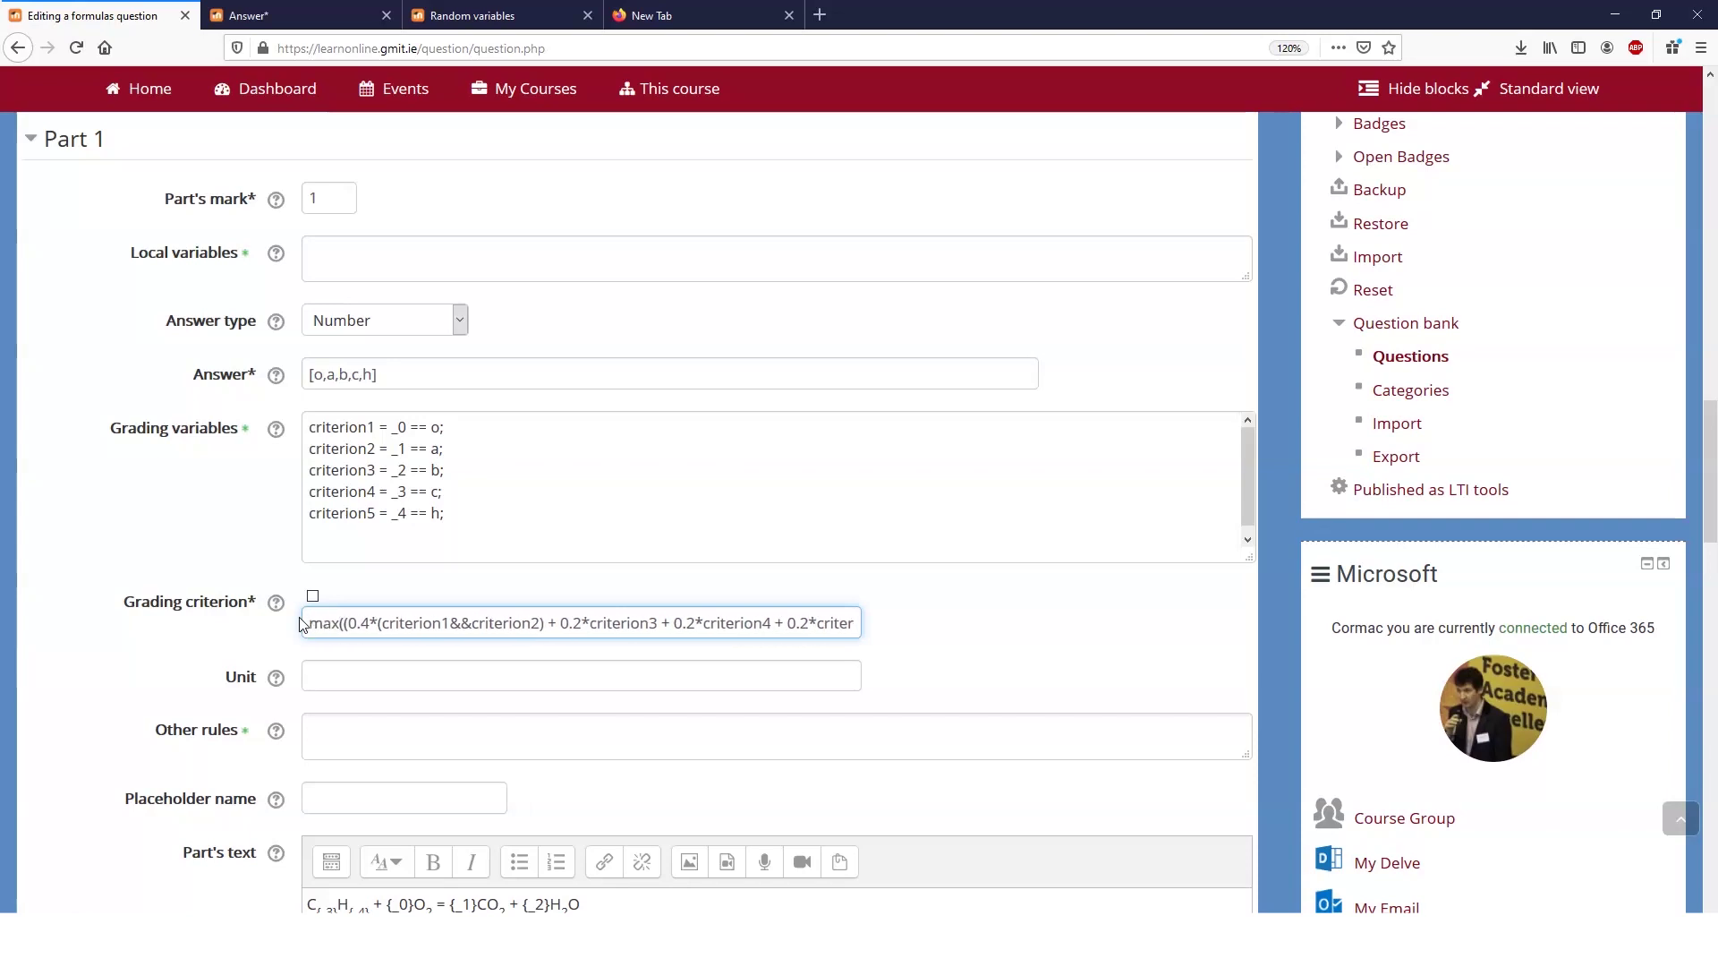
{"action": "key", "text": "End"}
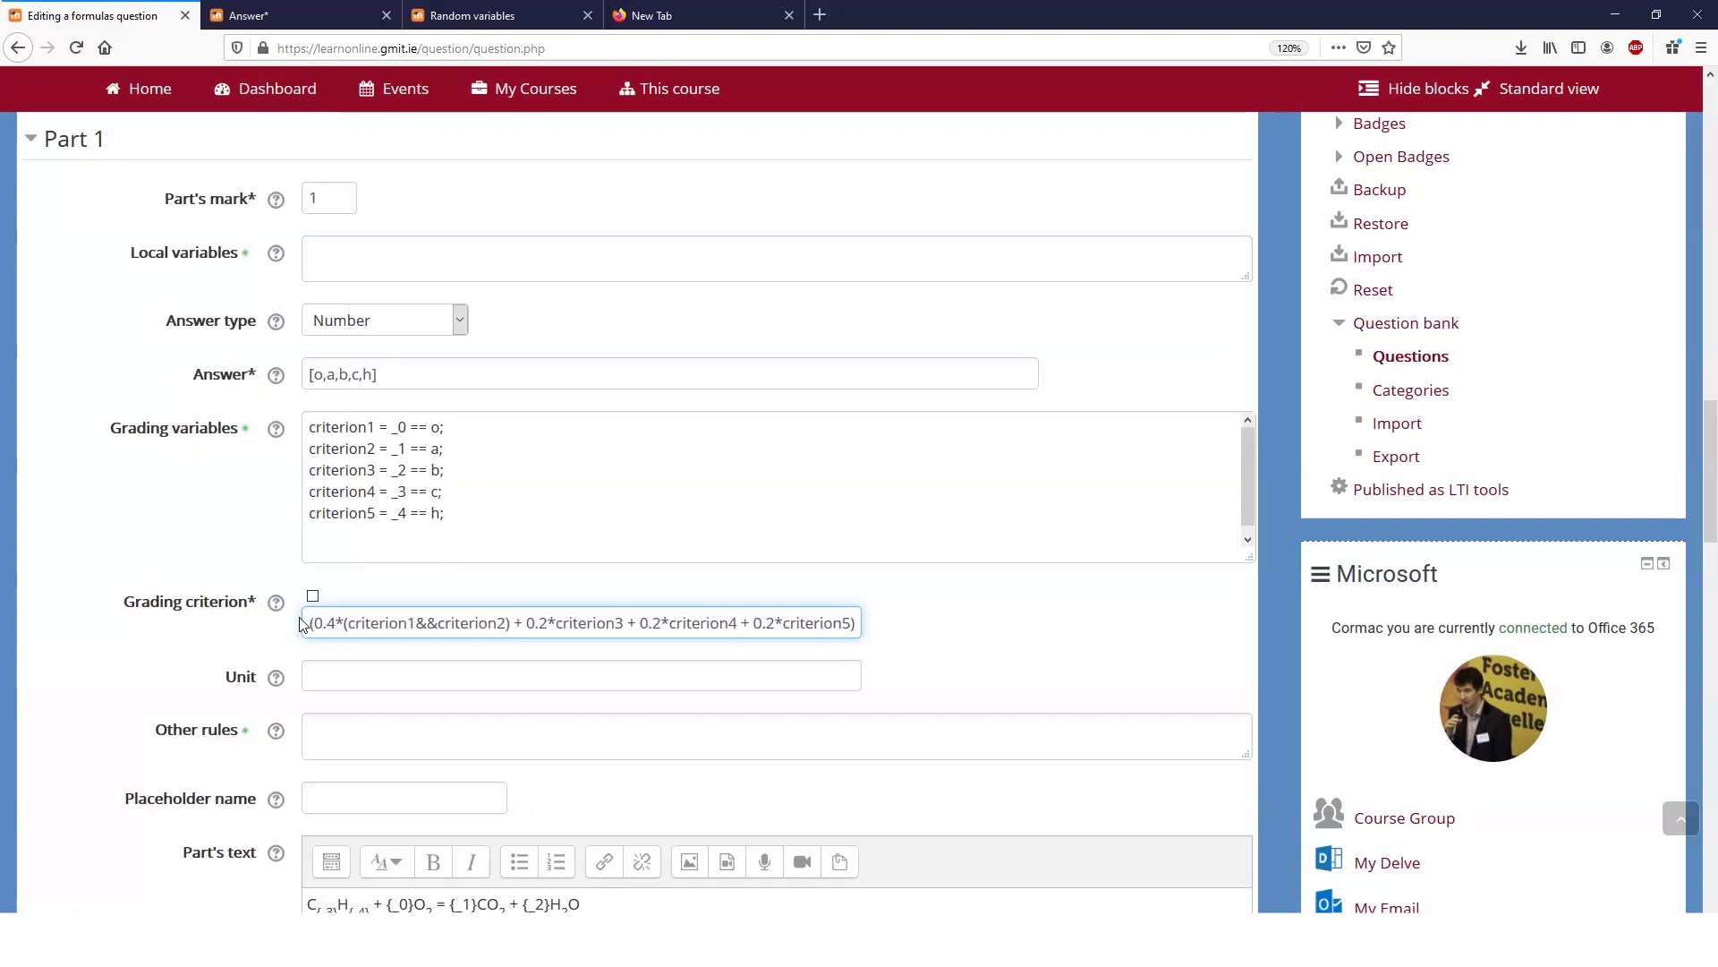
{"action": "type", "text": ",()"}
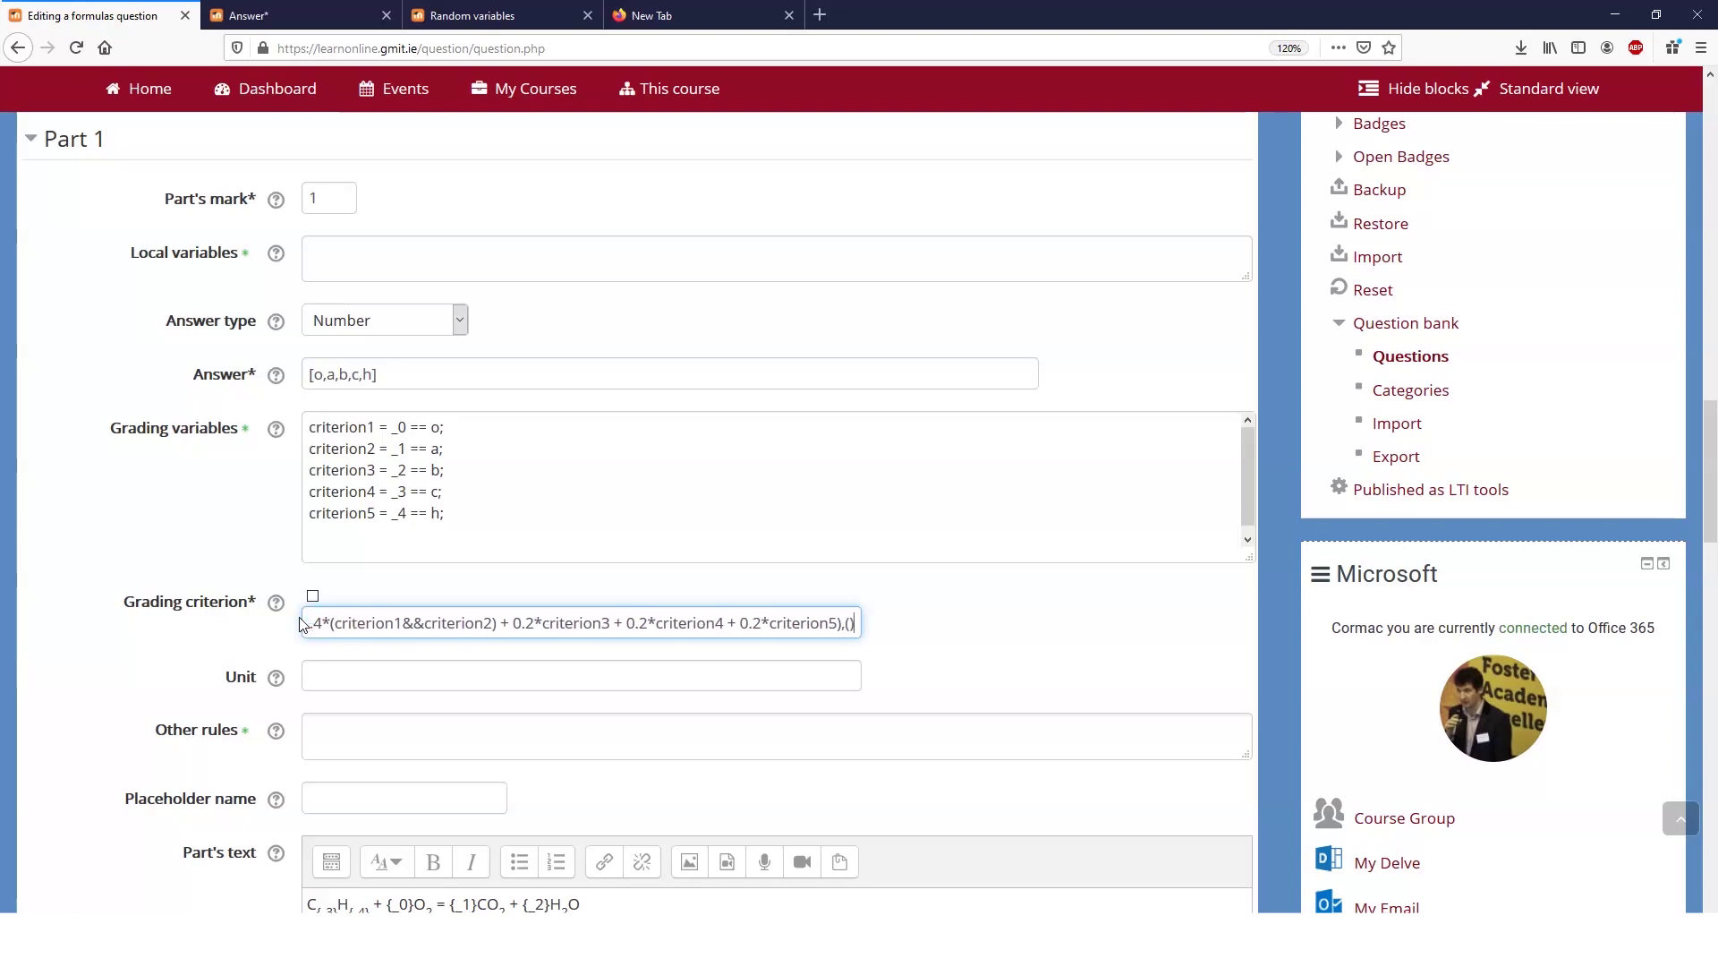
{"action": "type", "text": ")"}
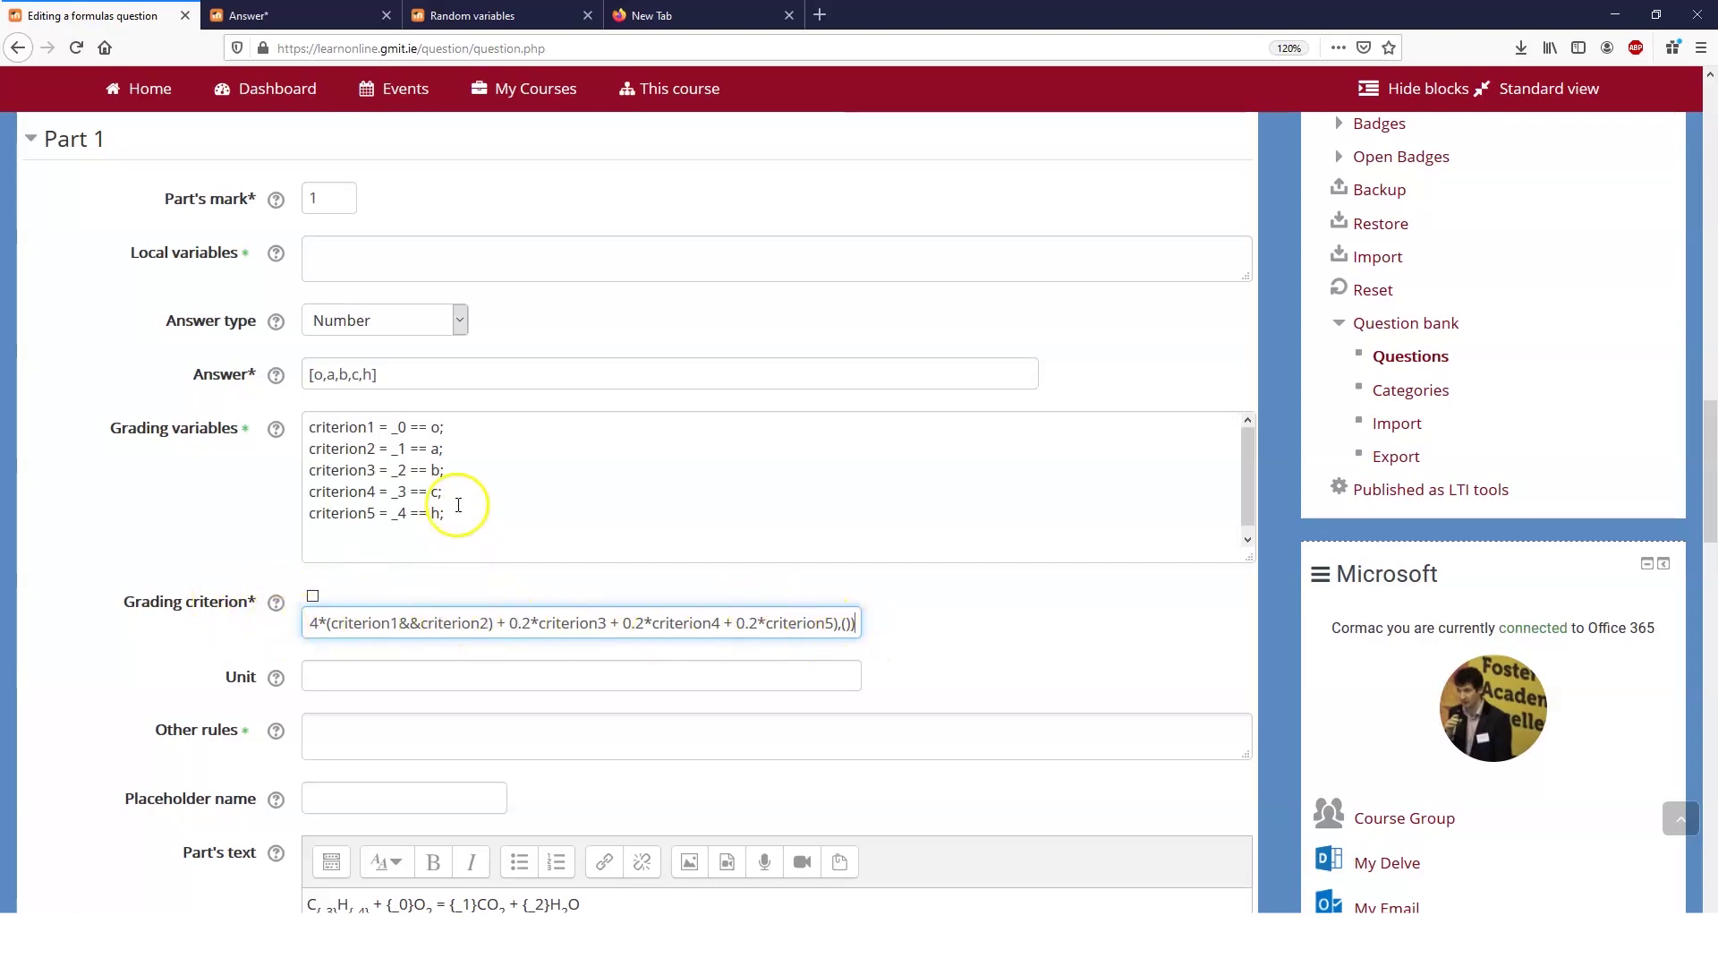
Step: Add grading variable criterion6 = _4 == (_3*2+2) and begin the line criterion7 = _0 ==
{"action": "left_click", "coordinate": [494, 519]}
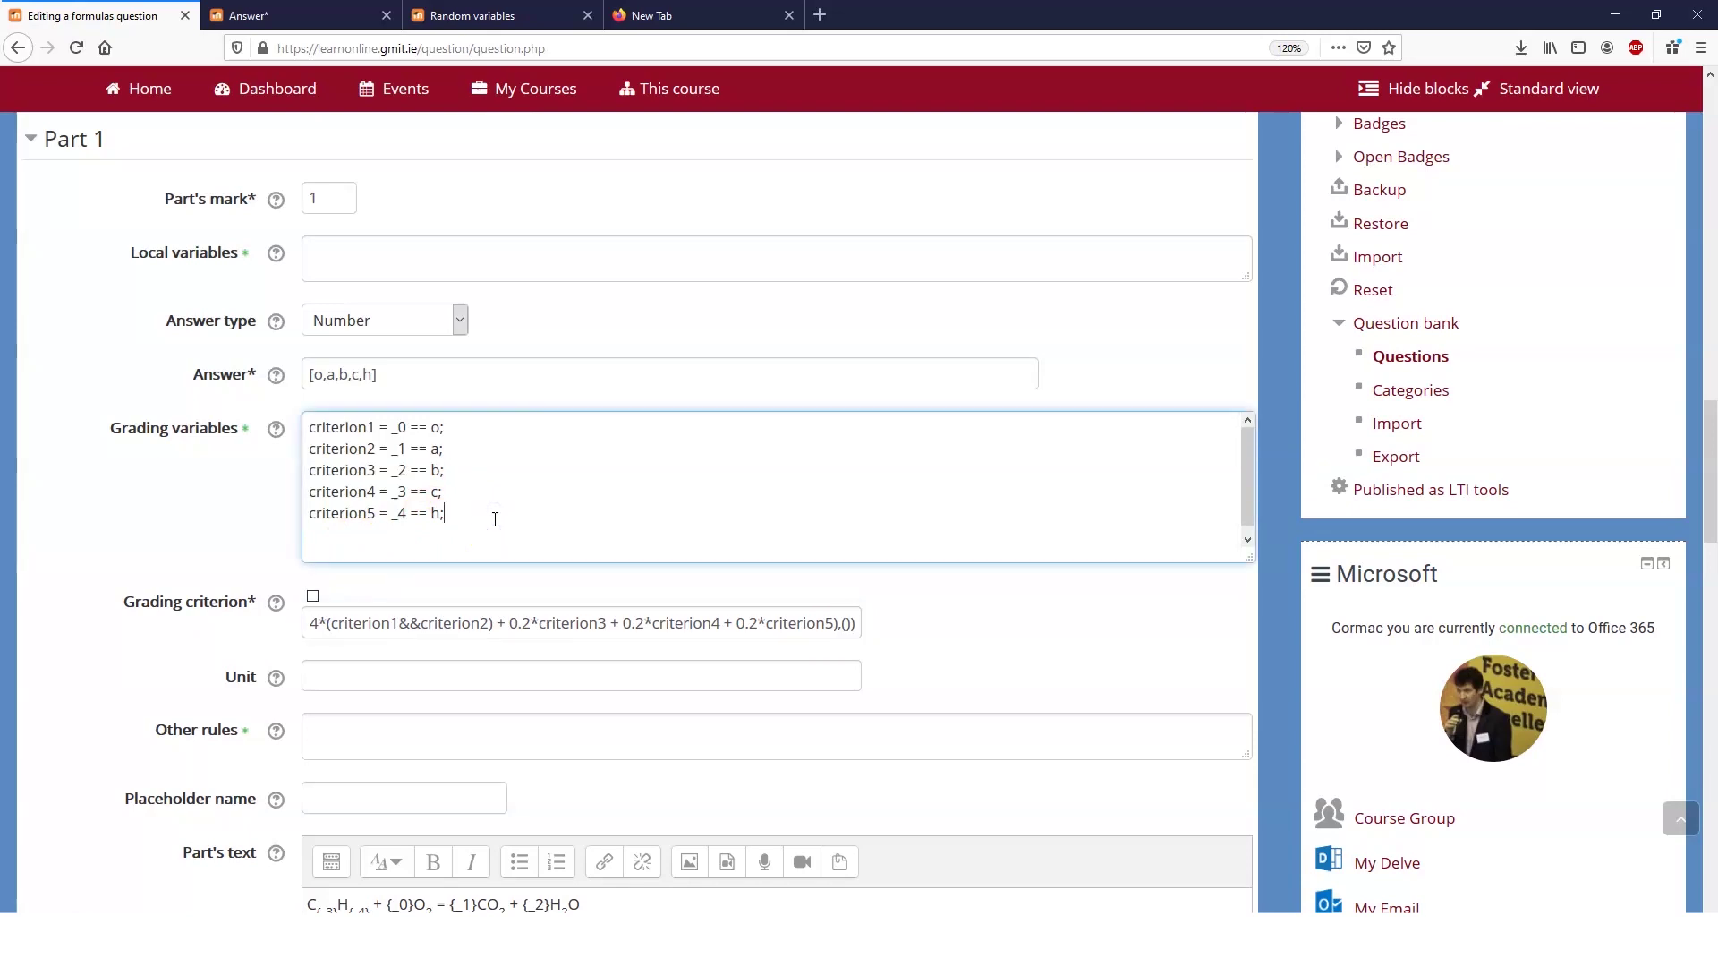
{"action": "type", "text": "criterion"}
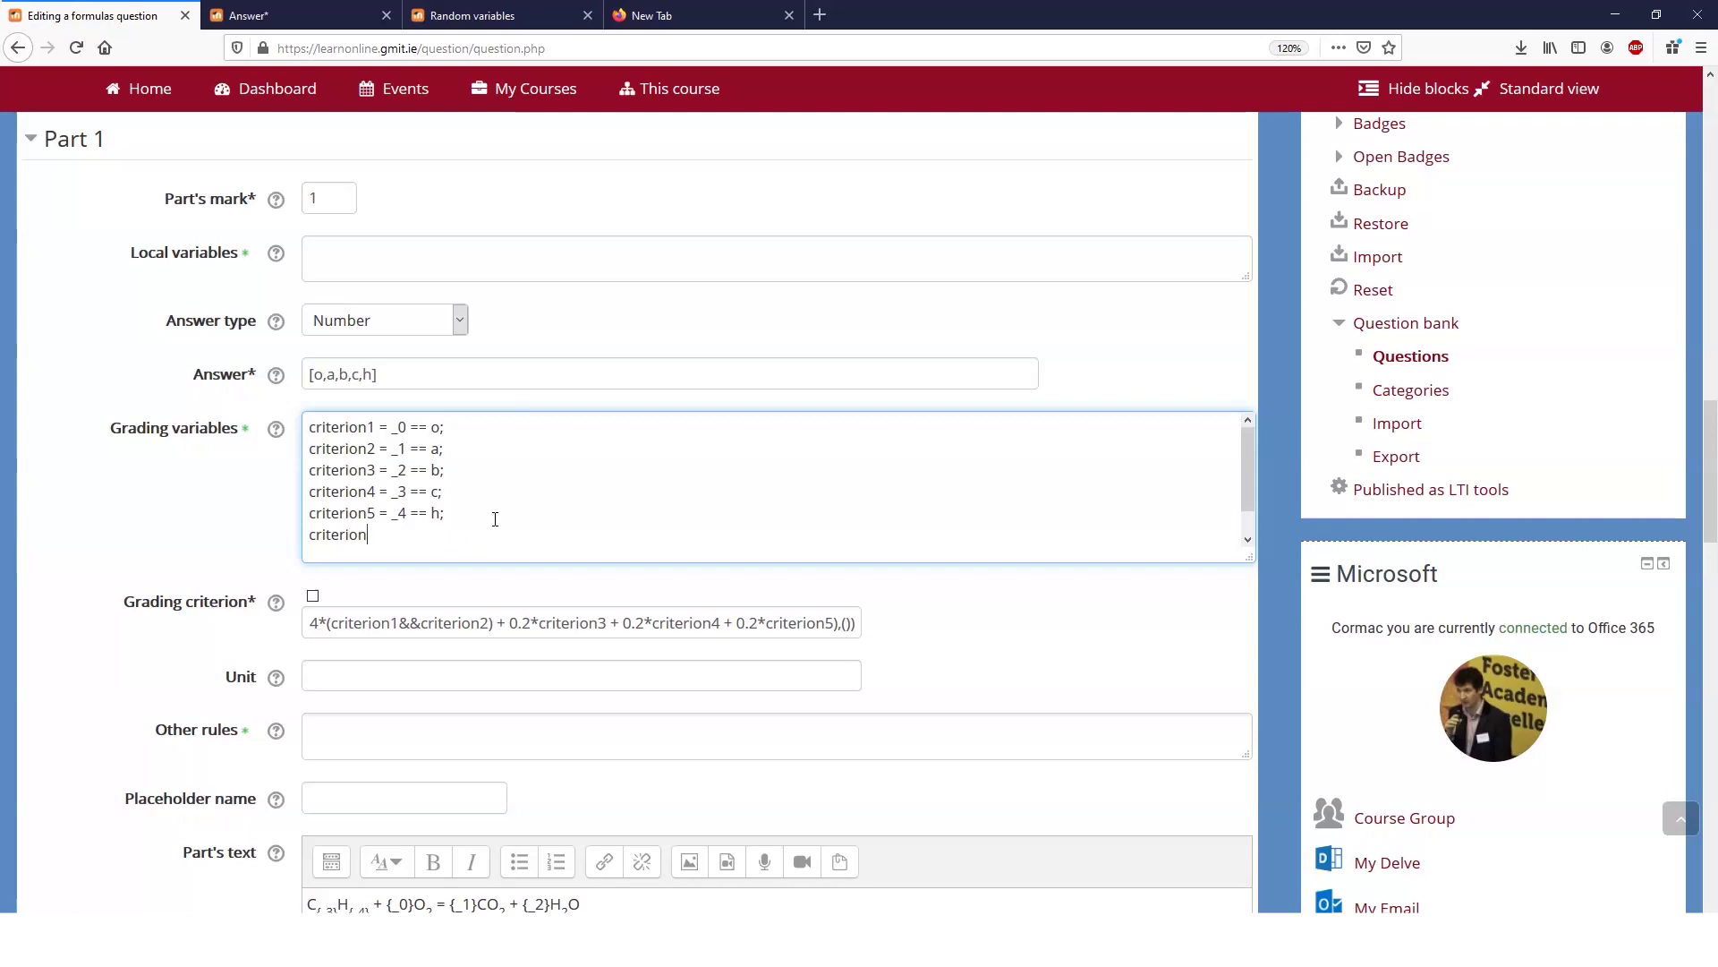
{"action": "type", "text": "6"}
{"action": "type", "text": "= _4 == (_"}
{"action": "left_click", "coordinate": [321, 905]}
{"action": "type", "text": "_3*2+2);"}
{"action": "key", "text": "Return"}
{"action": "type", "text": "criterion"}
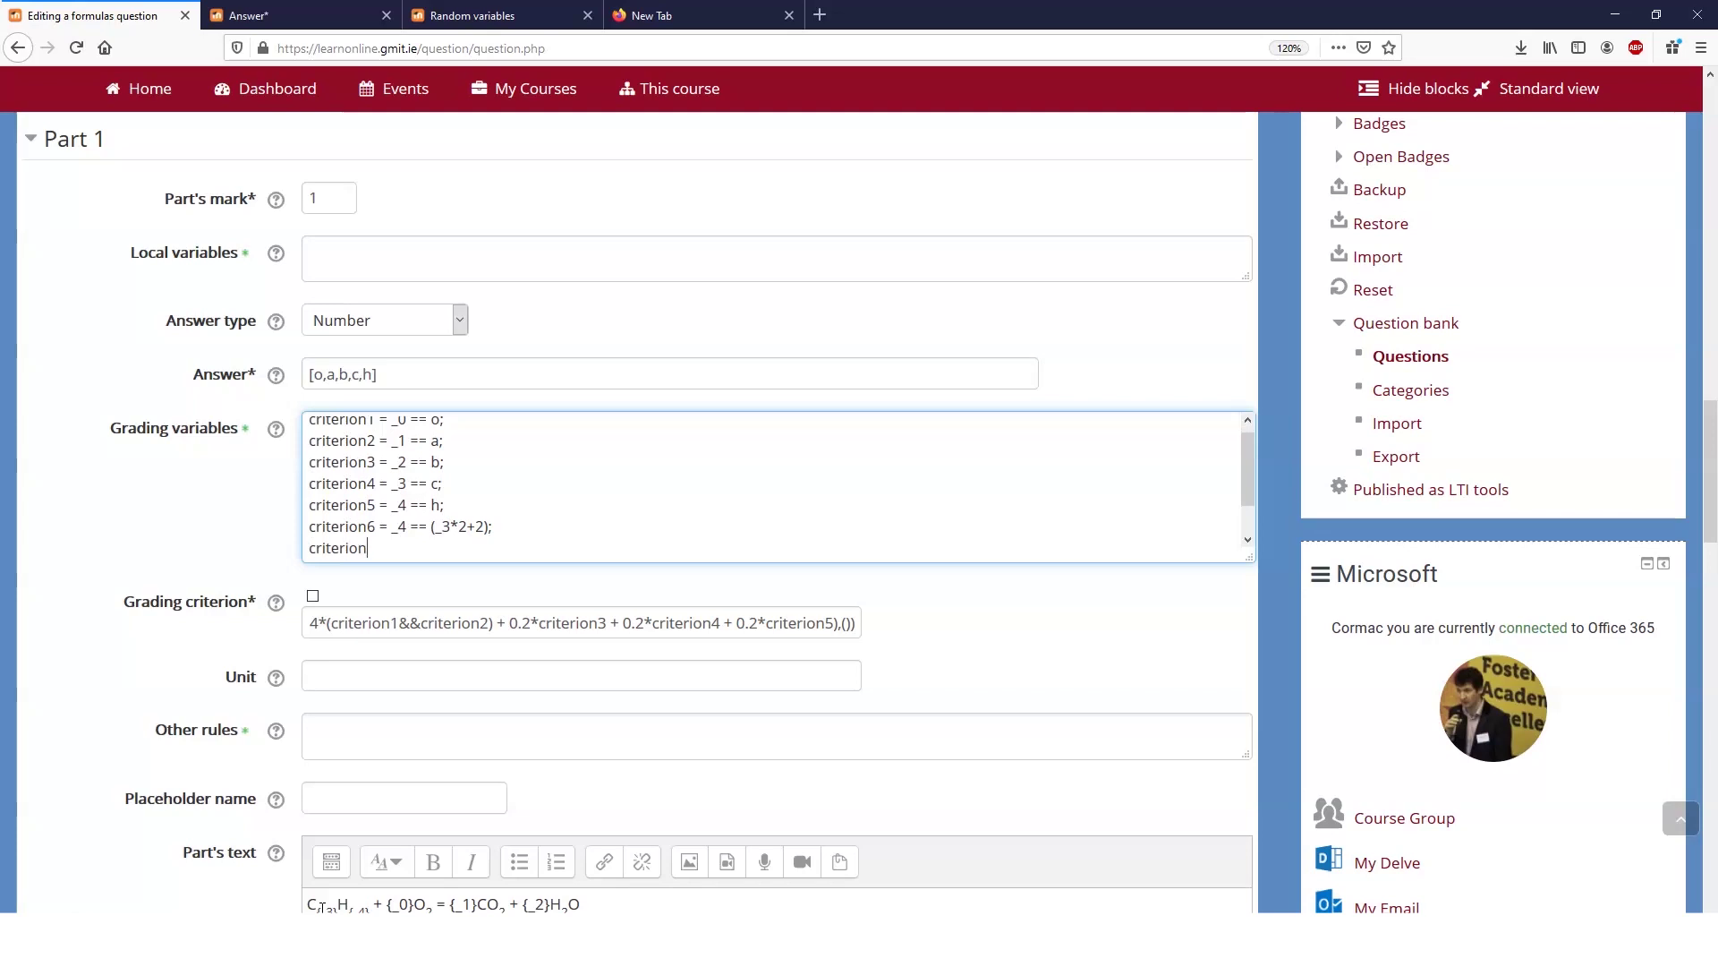
{"action": "type", "text": "7 = _0 =="}
Step: Check the global variables and complete criterion7 = _0 == (_3+_4/4);
{"action": "scroll", "coordinate": [172, 441], "scroll_direction": "up", "scroll_amount": 20}
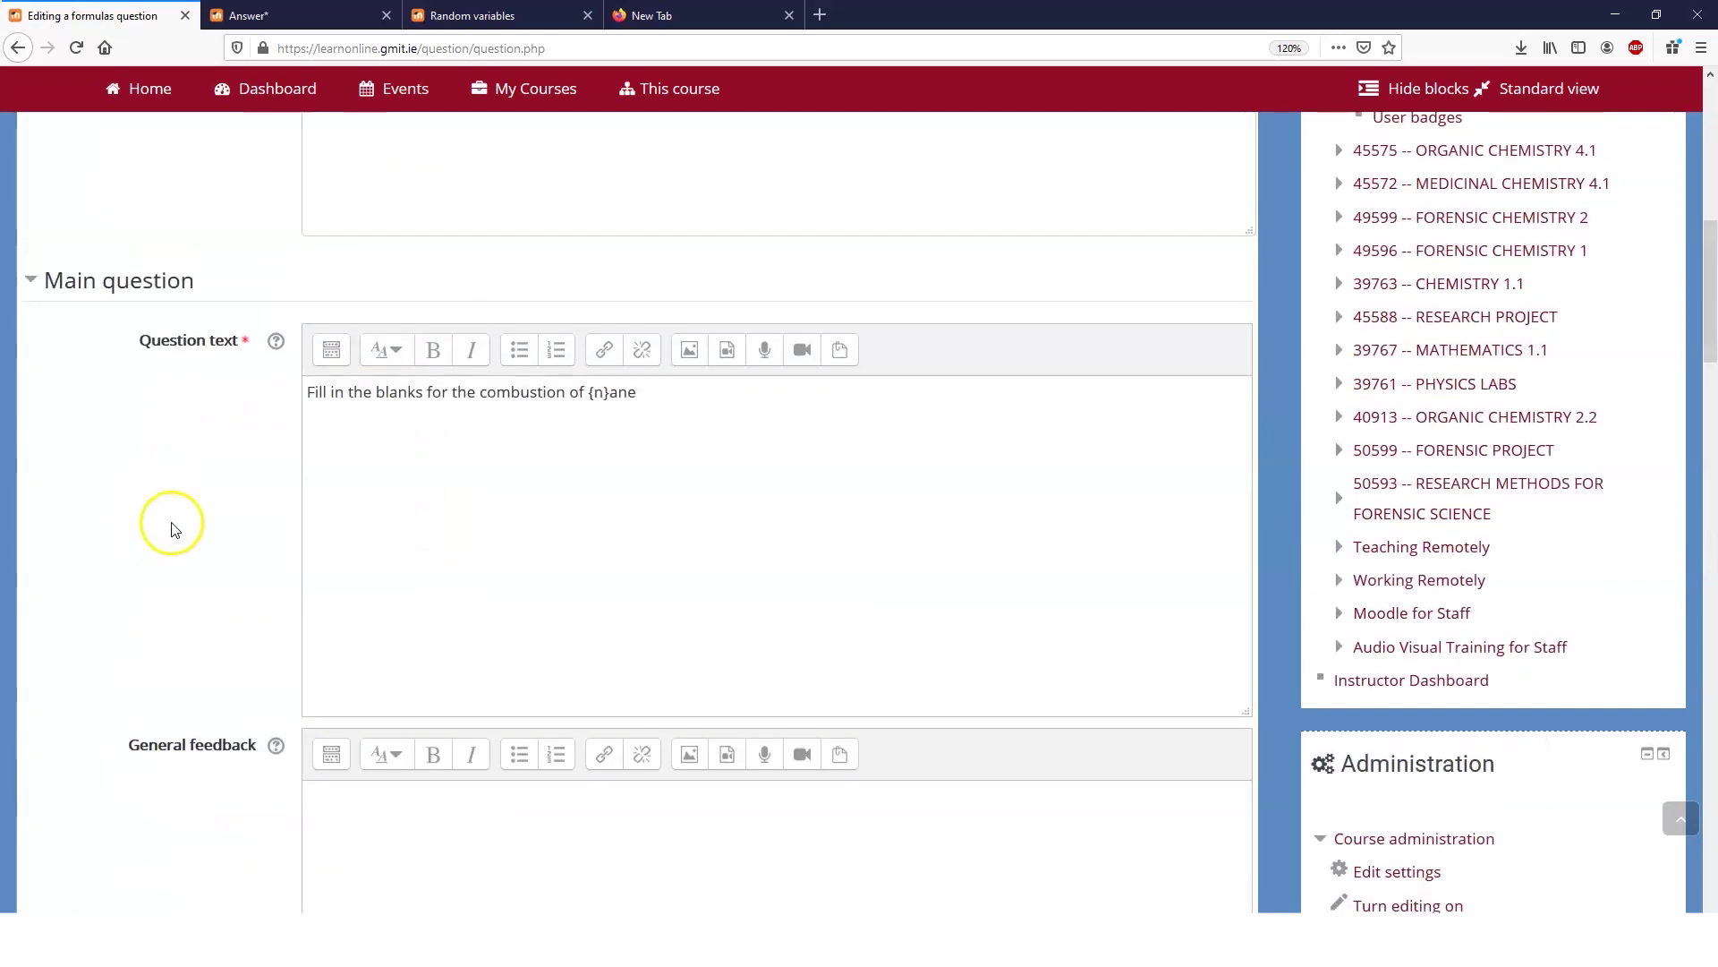
{"action": "scroll", "coordinate": [299, 660], "scroll_direction": "down", "scroll_amount": 4}
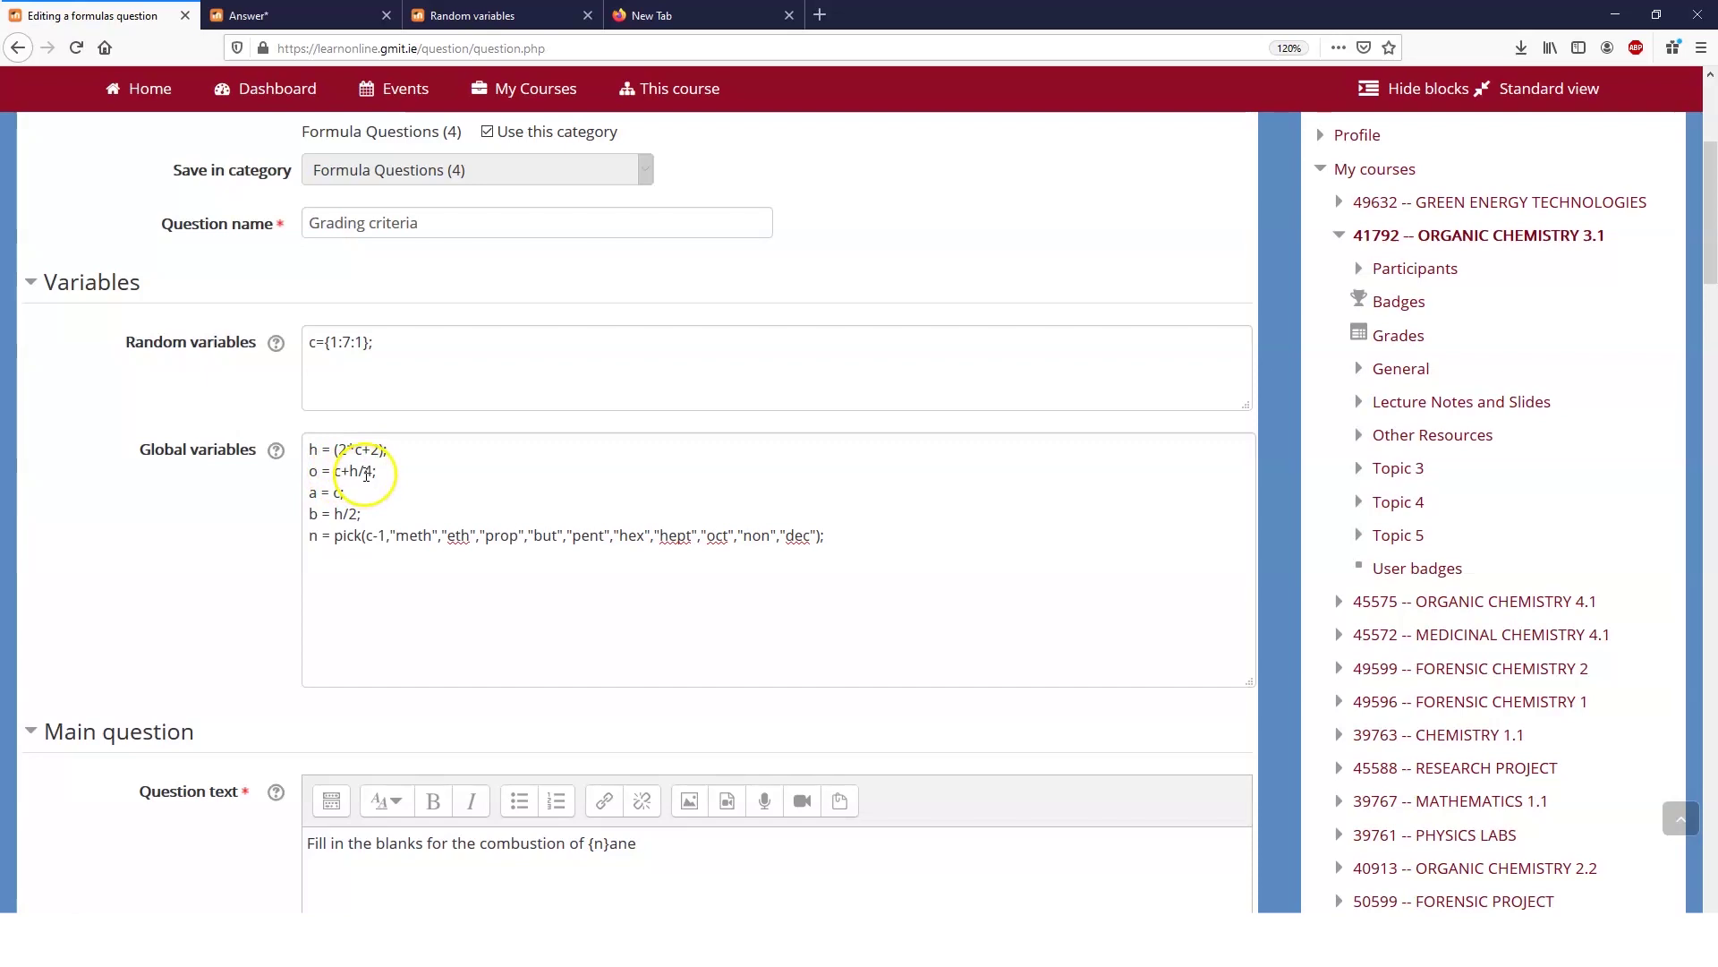
{"action": "scroll", "coordinate": [394, 483], "scroll_direction": "down", "scroll_amount": 10}
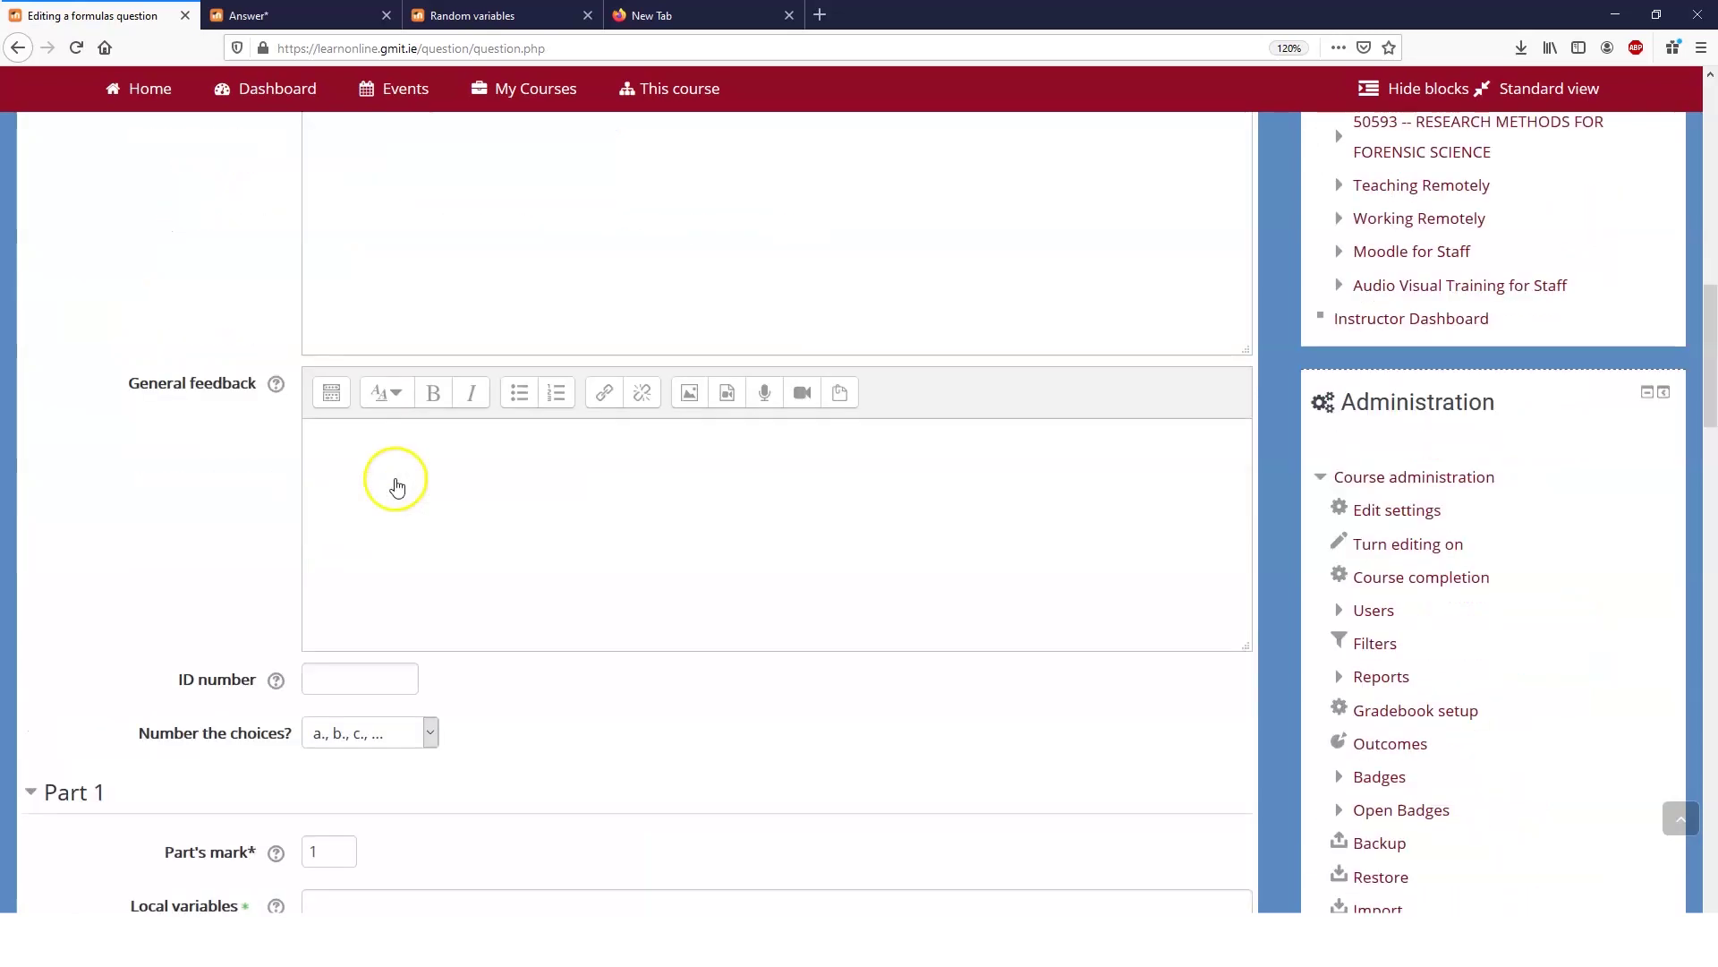
{"action": "scroll", "coordinate": [399, 481], "scroll_direction": "down", "scroll_amount": 5}
{"action": "scroll", "coordinate": [460, 537], "scroll_direction": "down", "scroll_amount": 1}
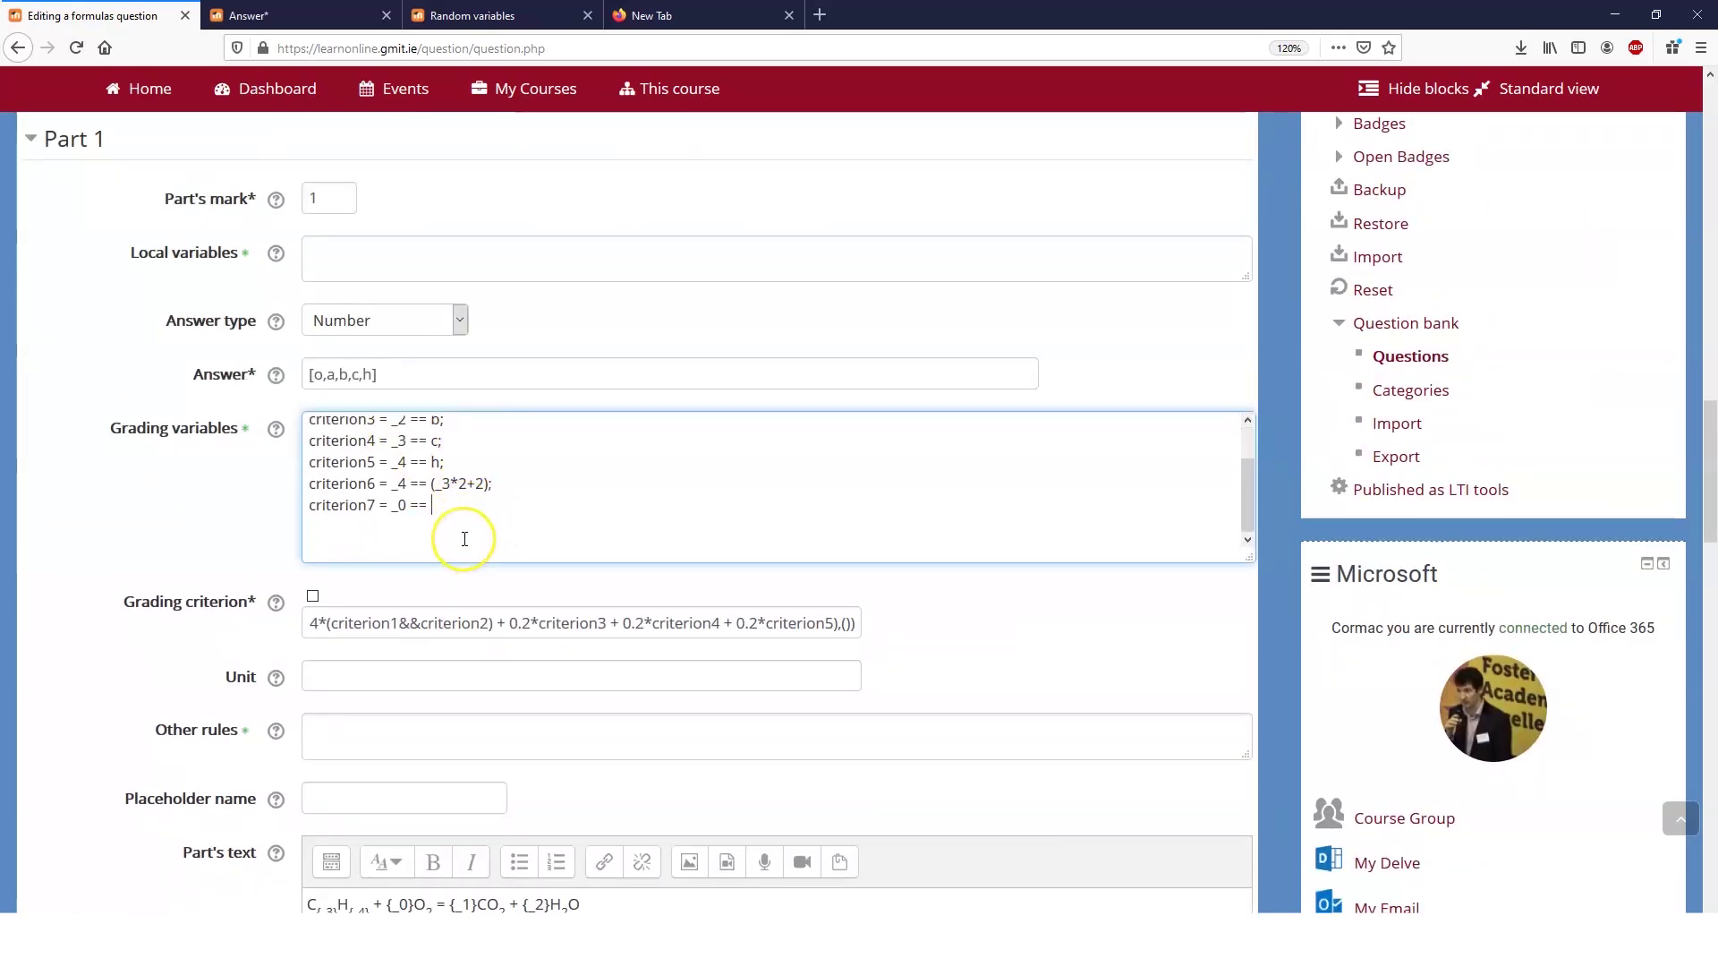
{"action": "type", "text": "(_3+_4"}
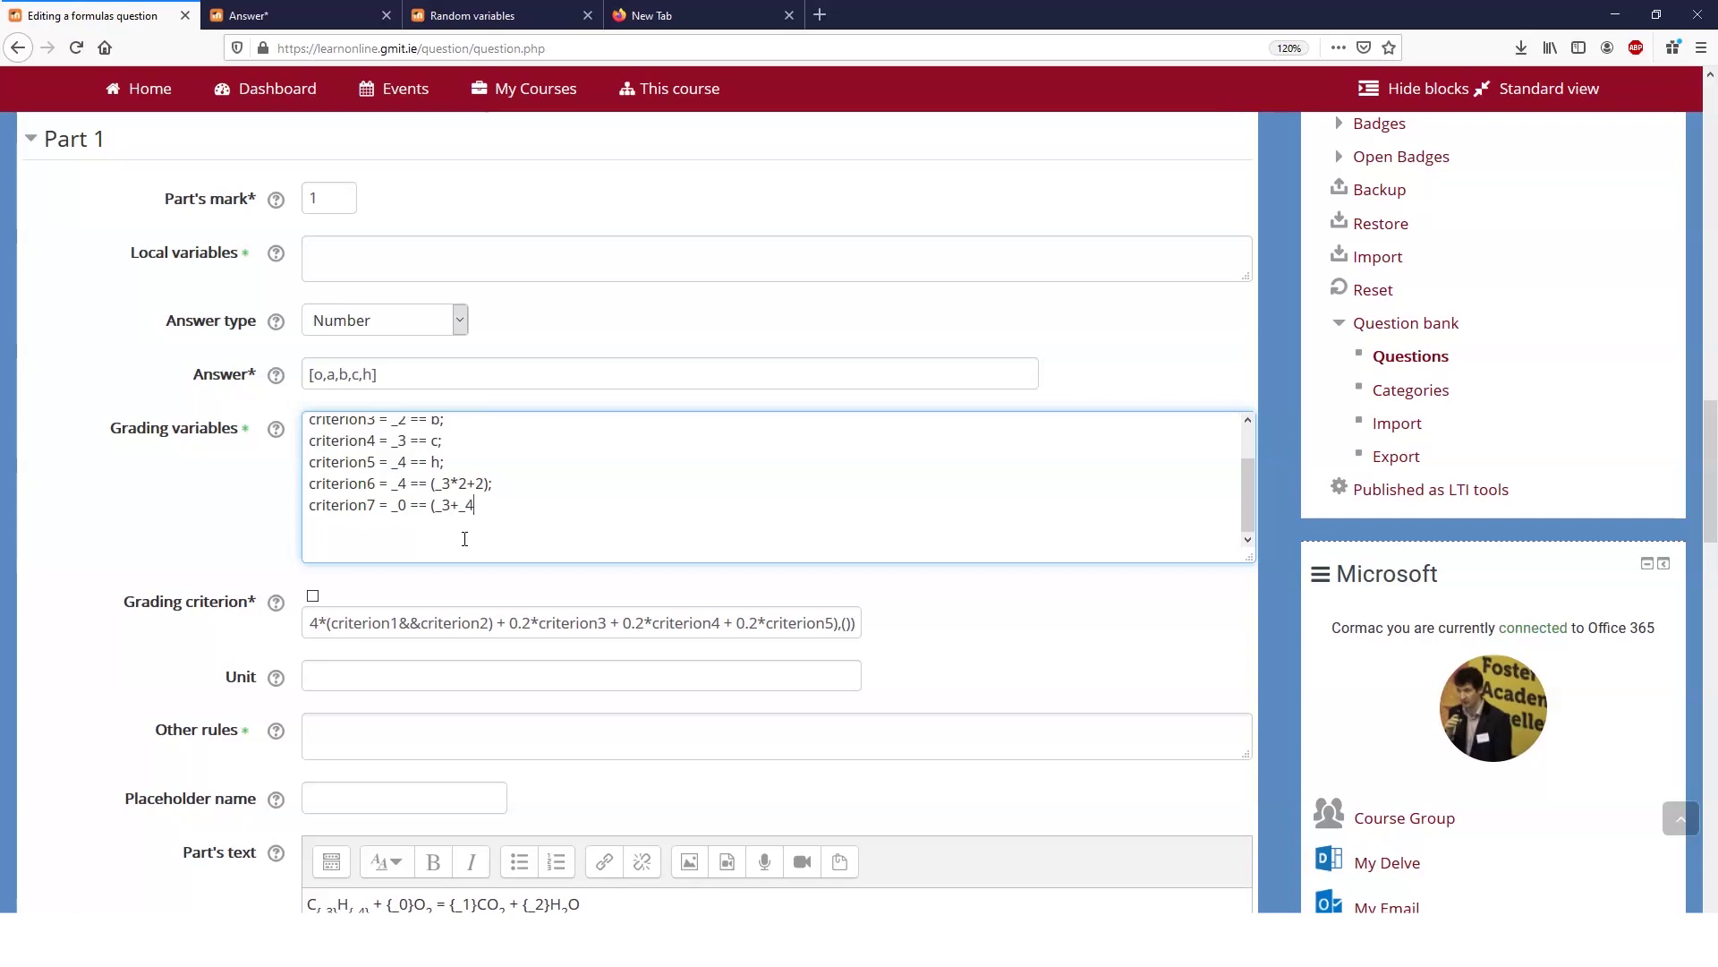
{"action": "type", "text": "/4);"}
{"action": "key", "text": "Return"}
Step: Add grading variables criterion8 = _1 == _3; and criterion9 = _2 == (_4/2);
{"action": "scroll", "coordinate": [475, 496], "scroll_direction": "up", "scroll_amount": 2}
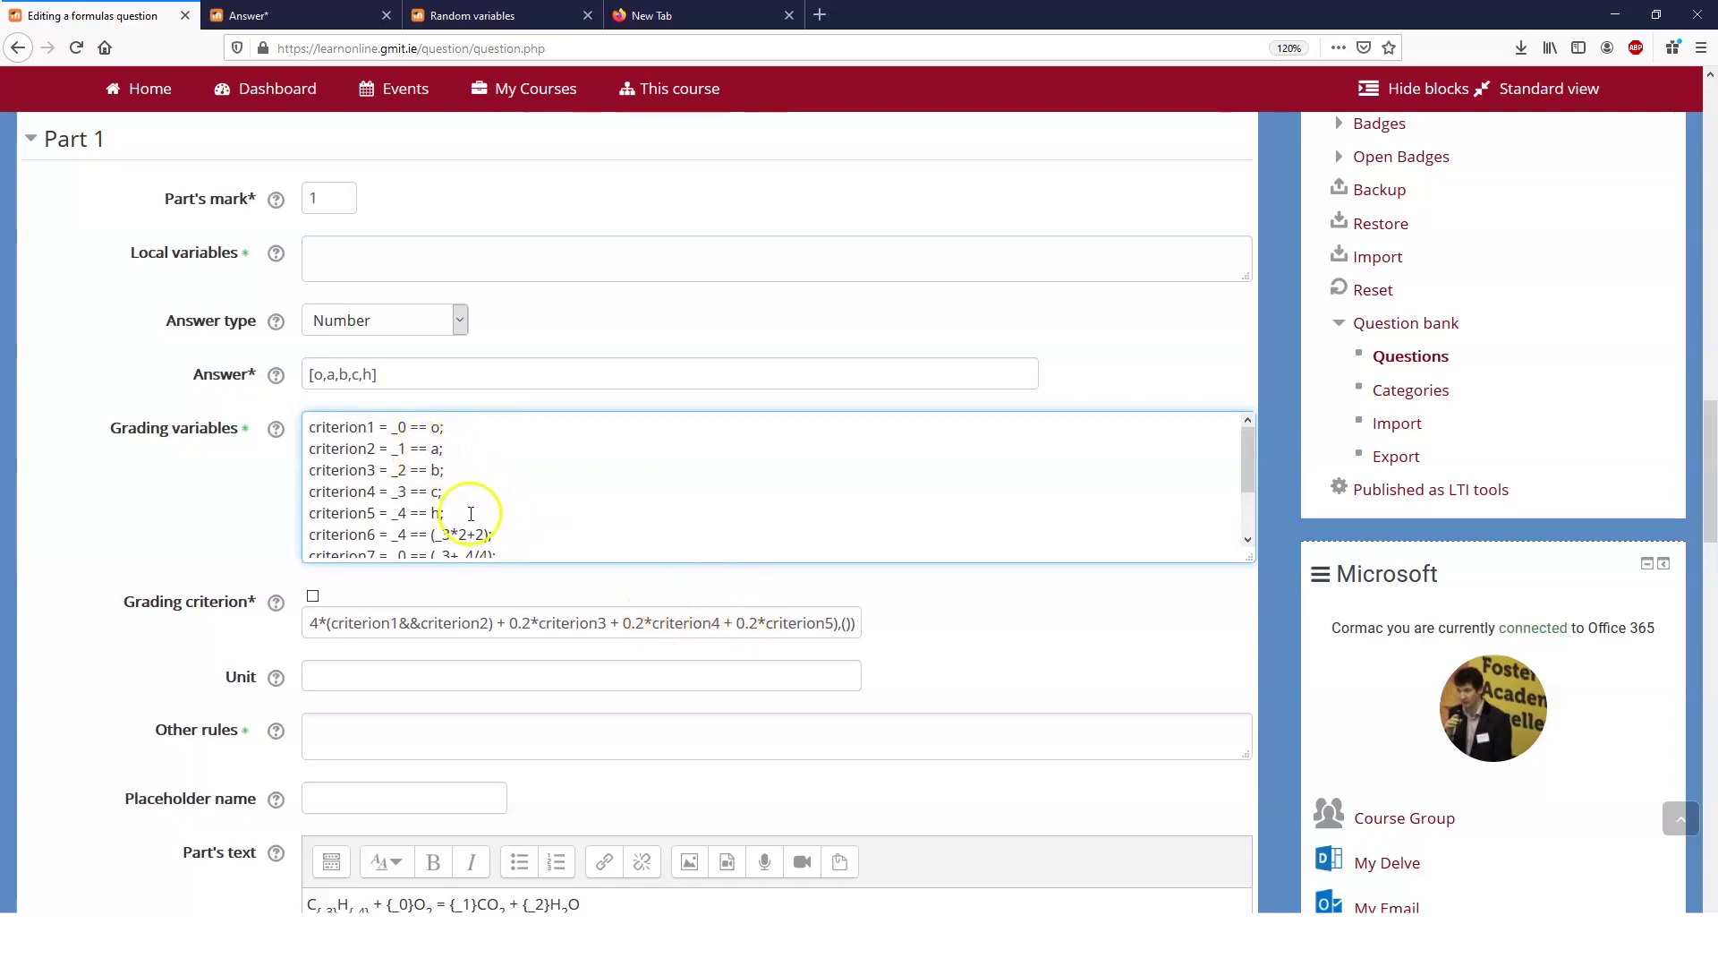
{"action": "scroll", "coordinate": [470, 513], "scroll_direction": "down", "scroll_amount": 2}
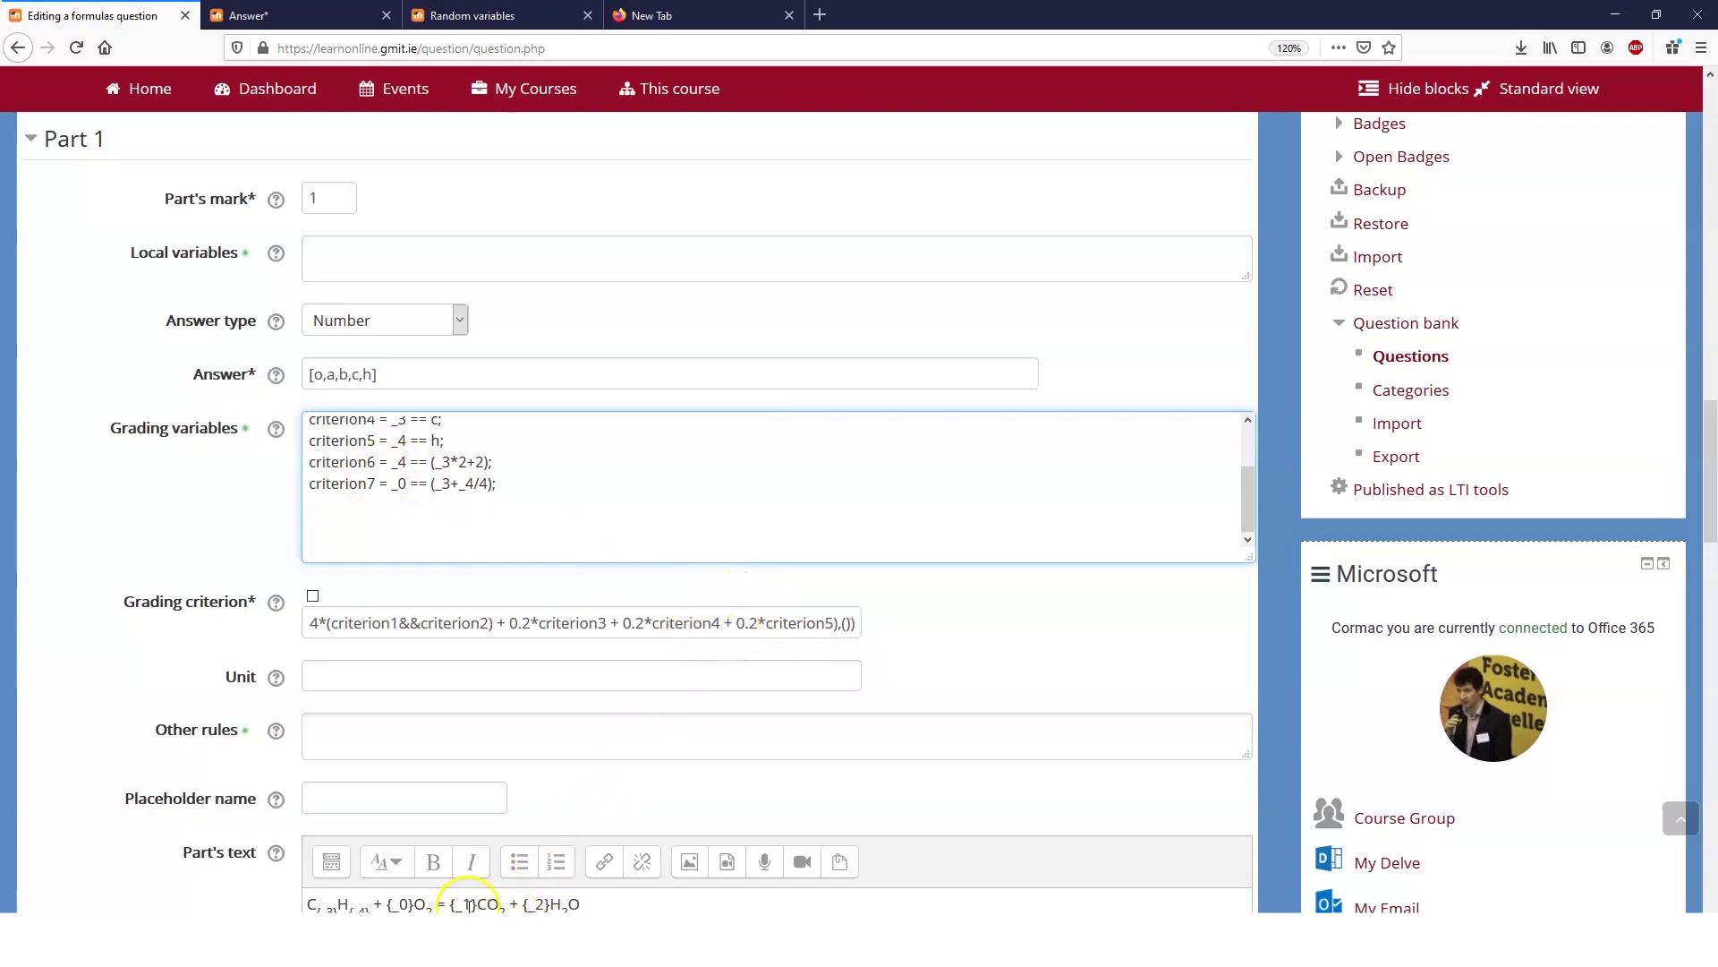
{"action": "left_click", "coordinate": [376, 521]}
{"action": "type", "text": "criterion8"}
{"action": "key", "text": "Return"}
{"action": "type", "text": "criterion"}
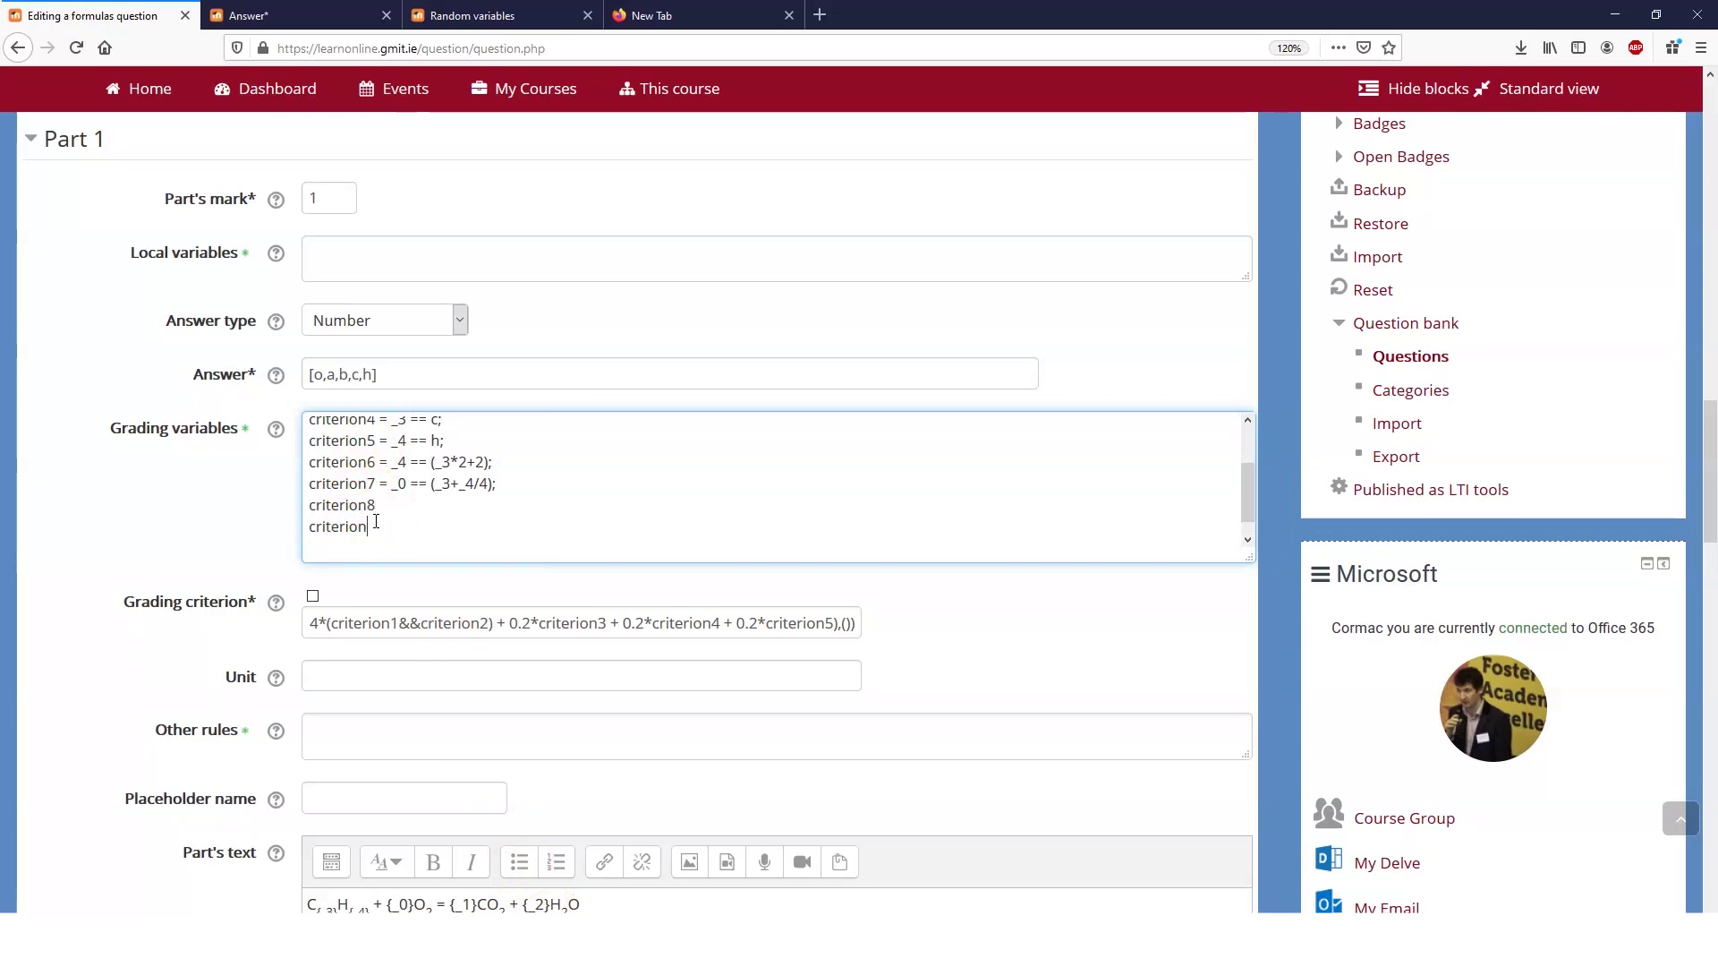
{"action": "type", "text": "9"}
{"action": "type", "text": " ="}
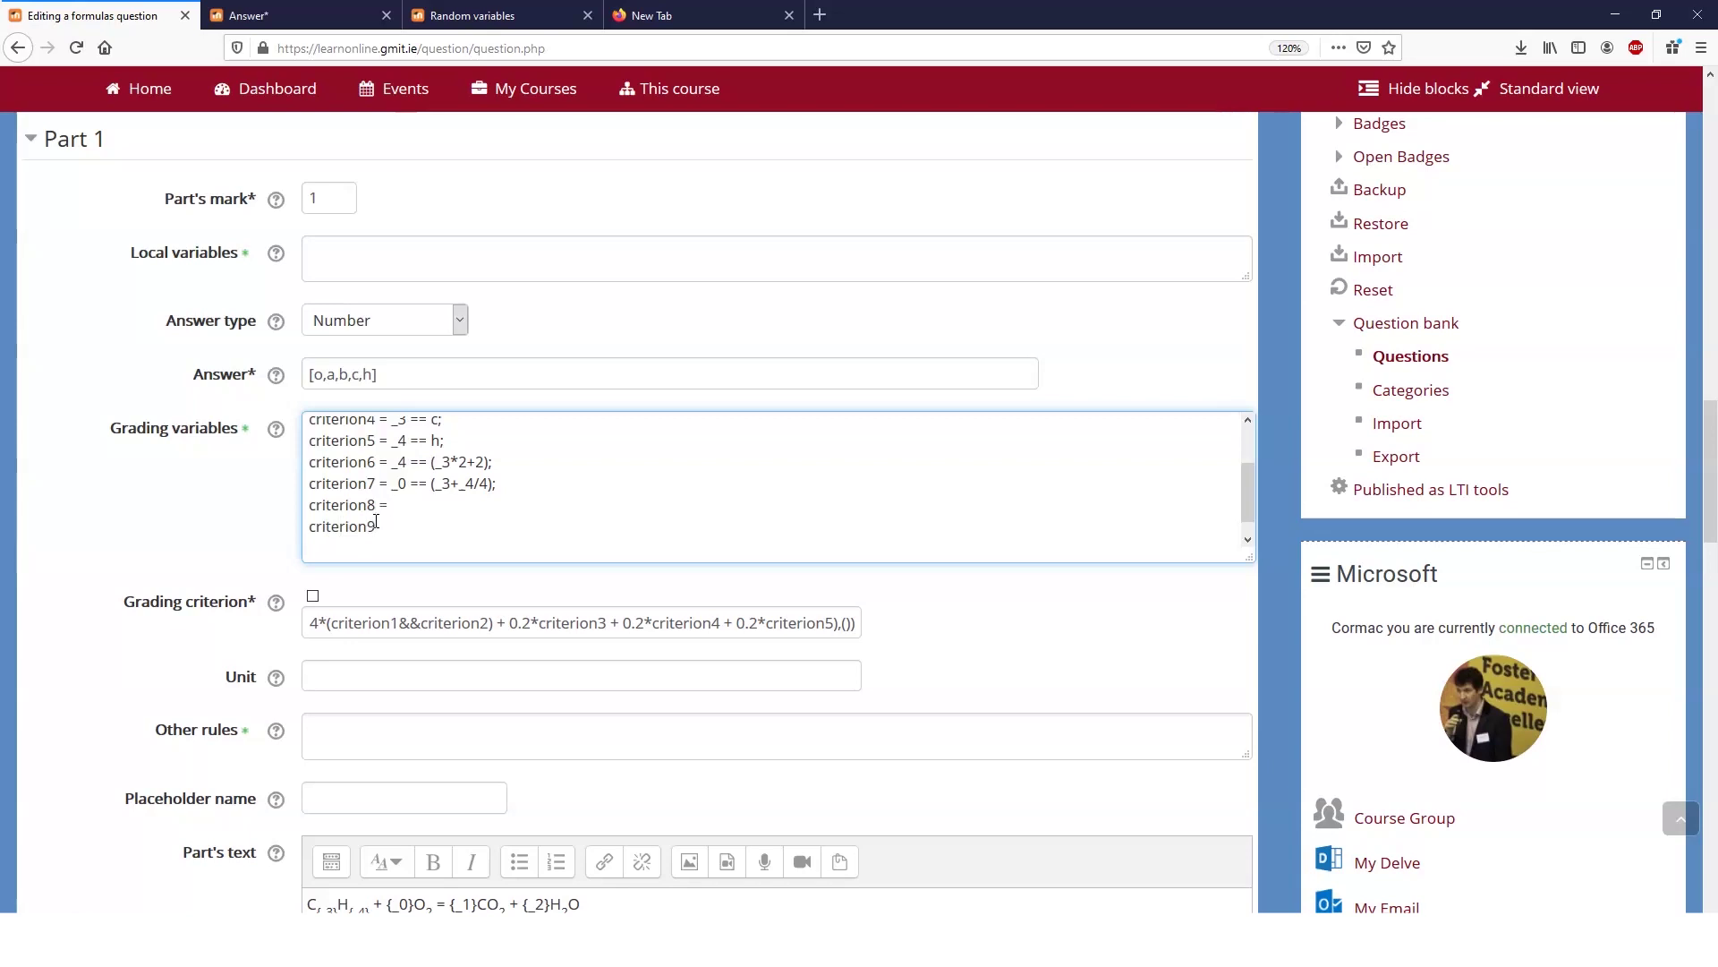
{"action": "type", "text": " _1 == _3"}
{"action": "key", "text": "Return"}
{"action": "type", "text": "(_4/2"}
{"action": "left_click", "coordinate": [517, 528]}
{"action": "type", "text": ";"}
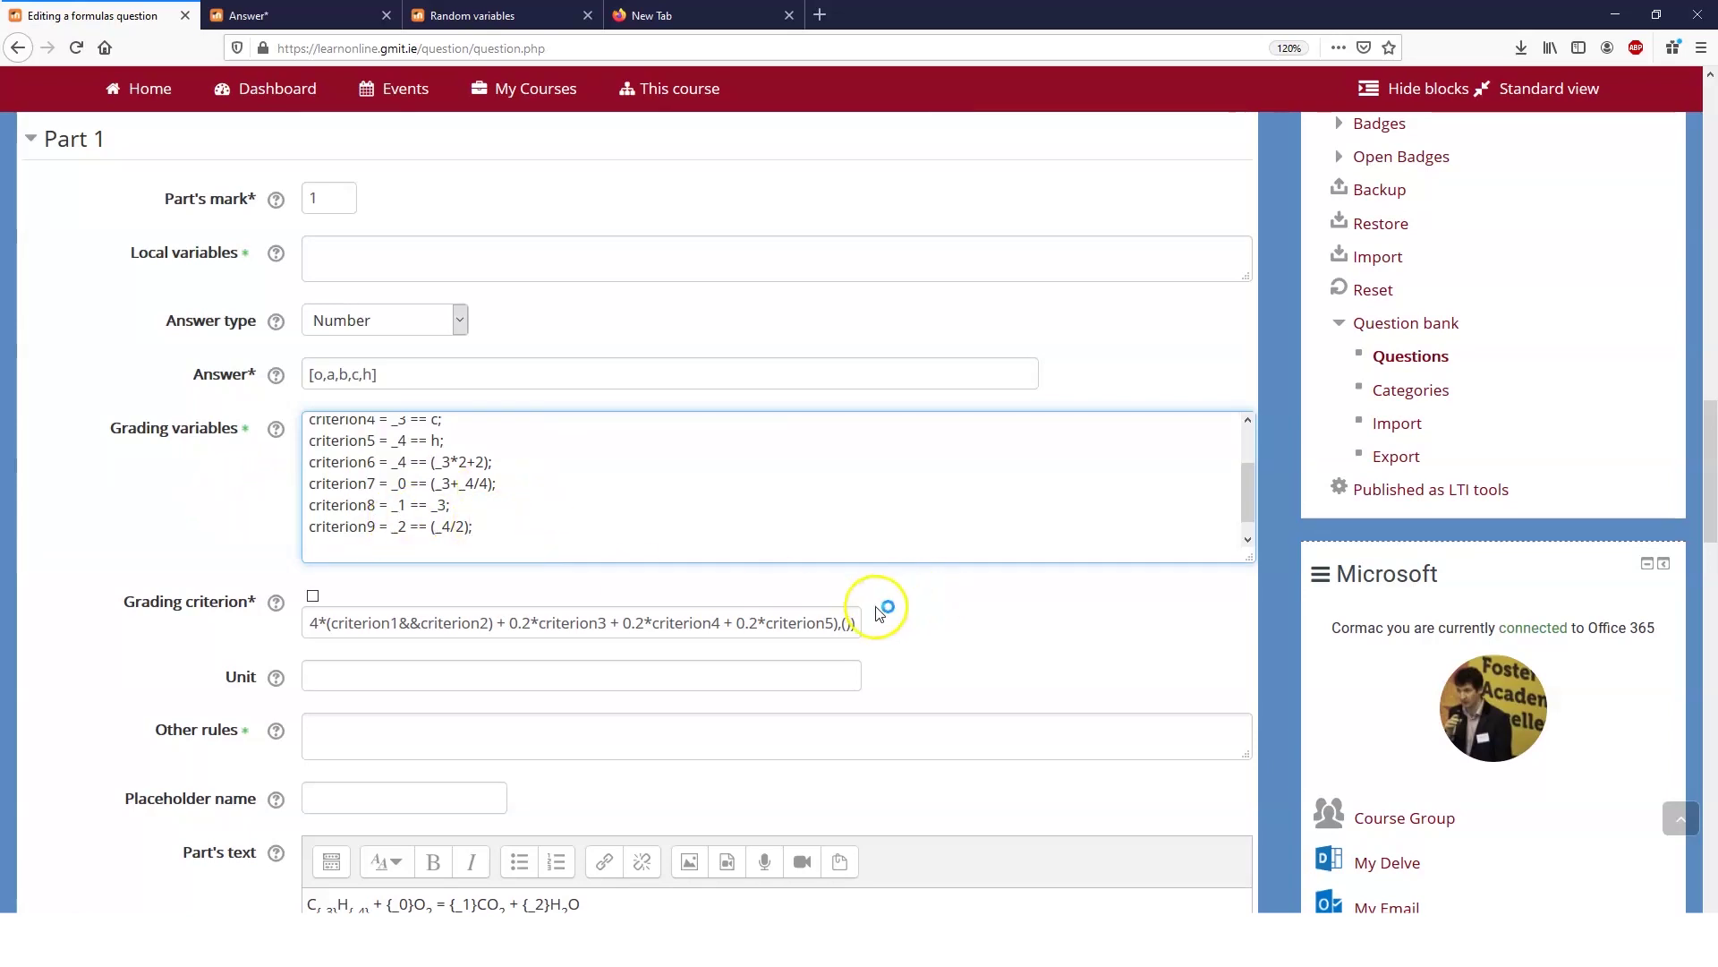
Step: Fill max()'s second option with criterion6–criterion9 at 0.2 each, fixing the 'crierion7' typo
{"action": "left_click", "coordinate": [845, 624]}
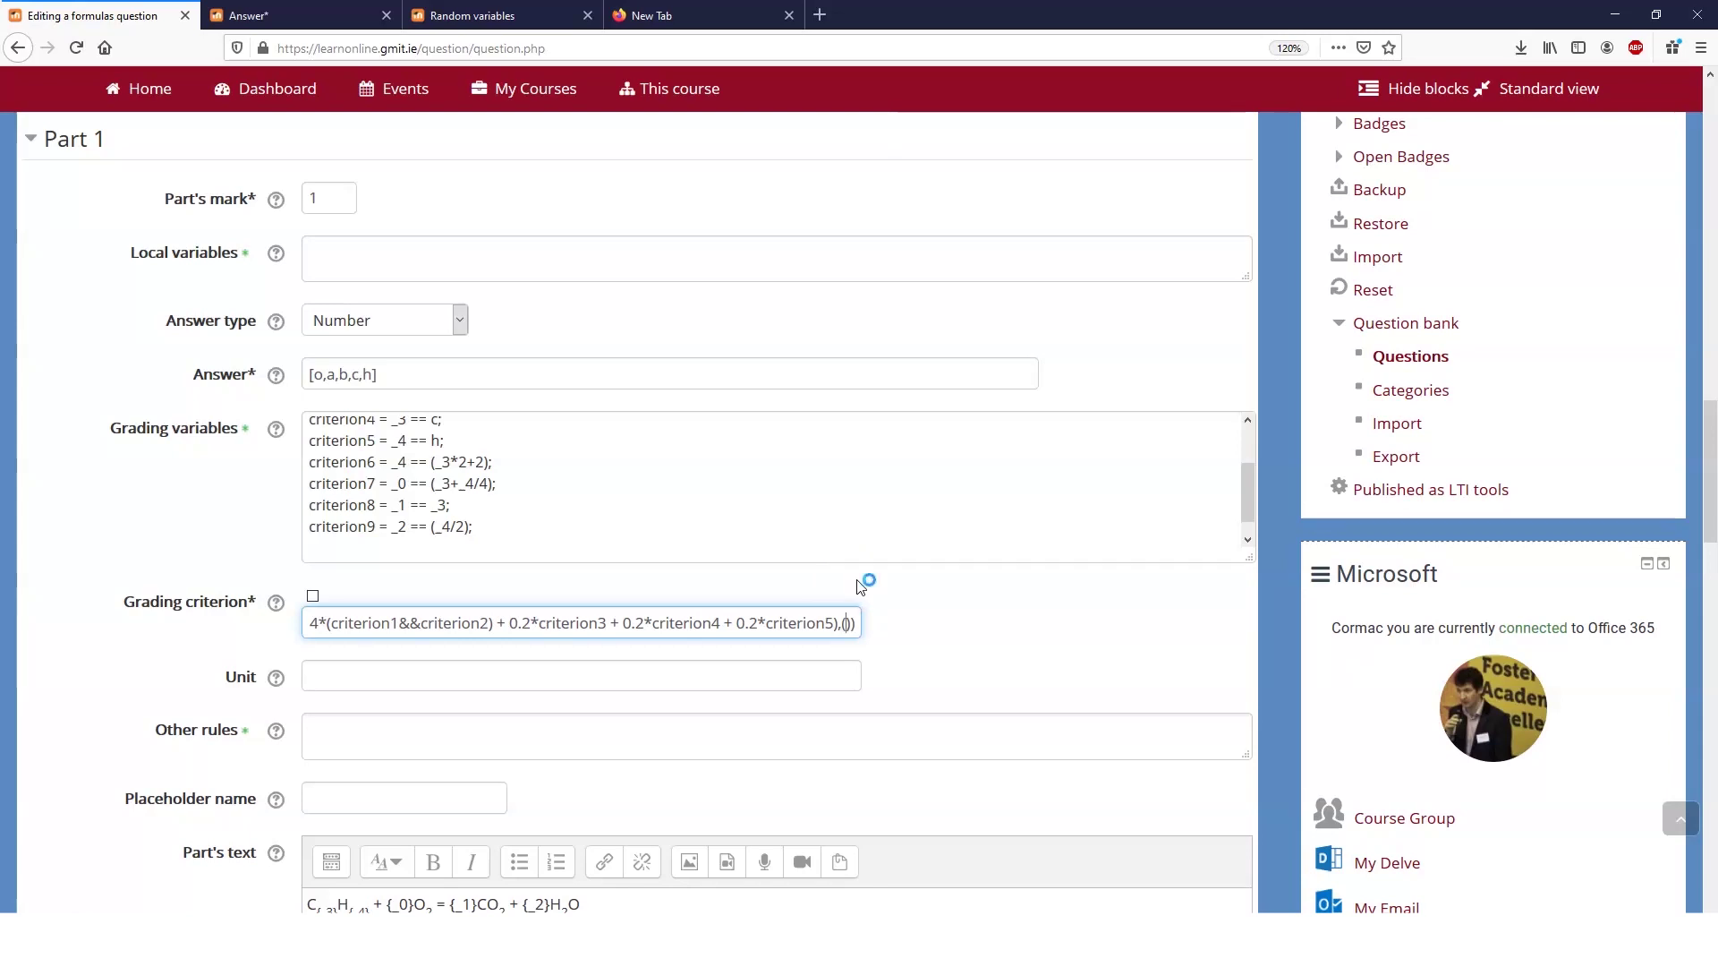
{"action": "type", "text": "criterio"}
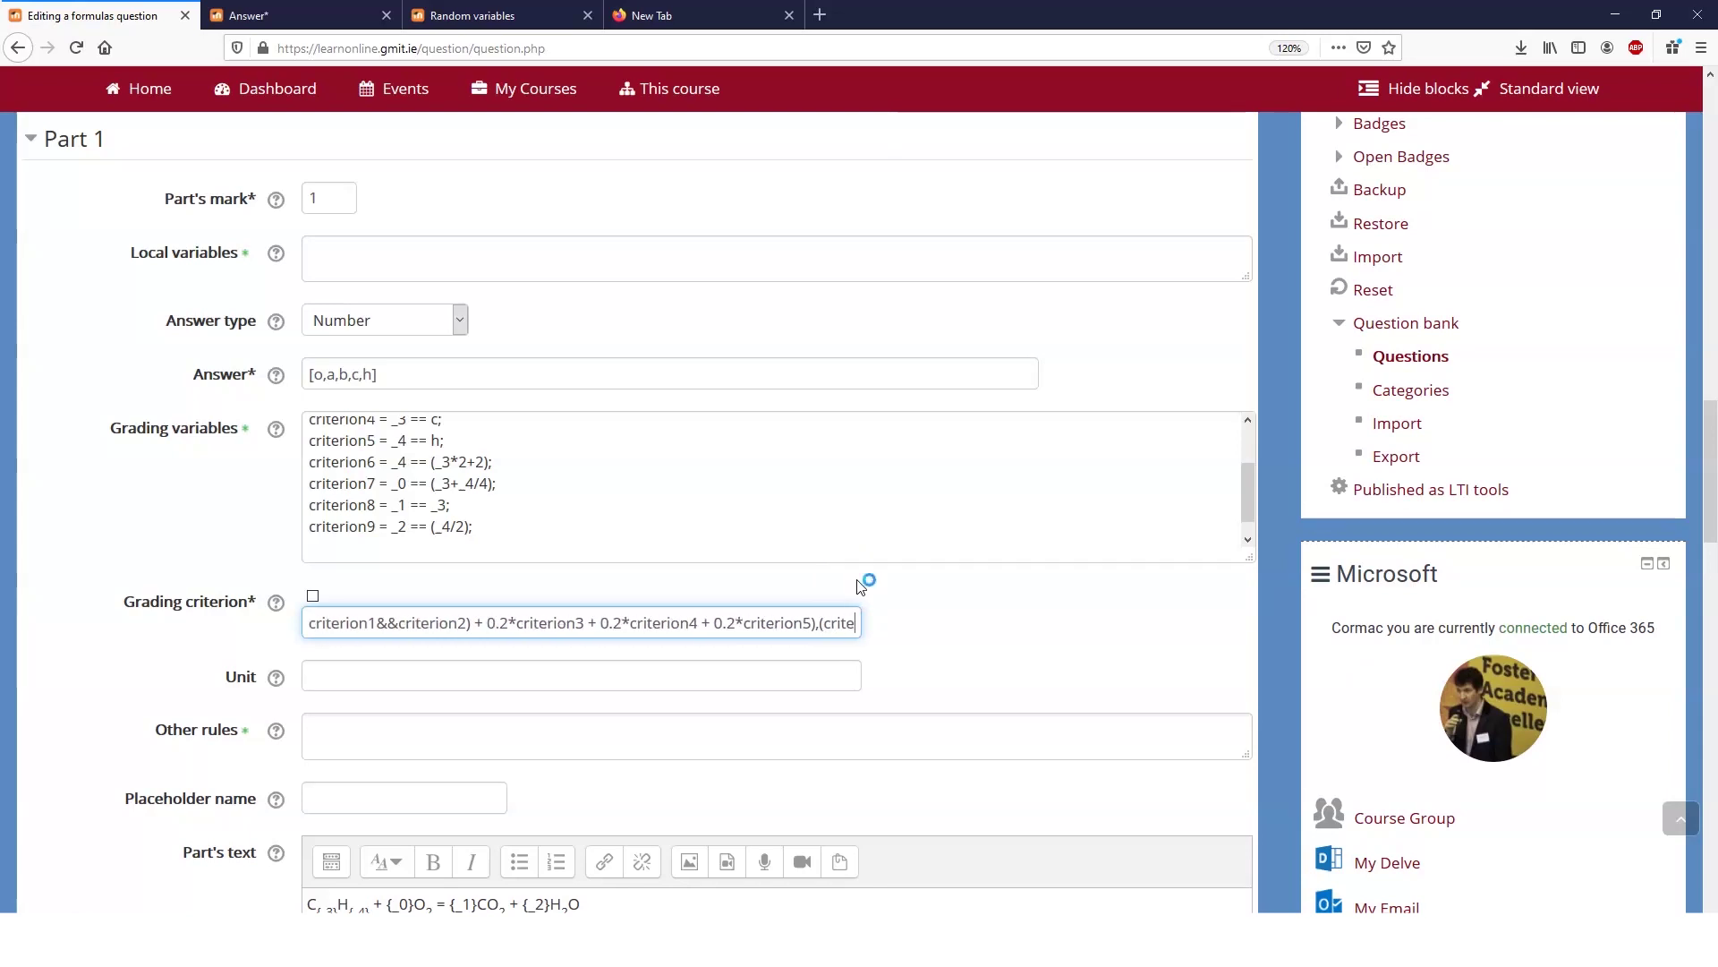
{"action": "type", "text": "n6"}
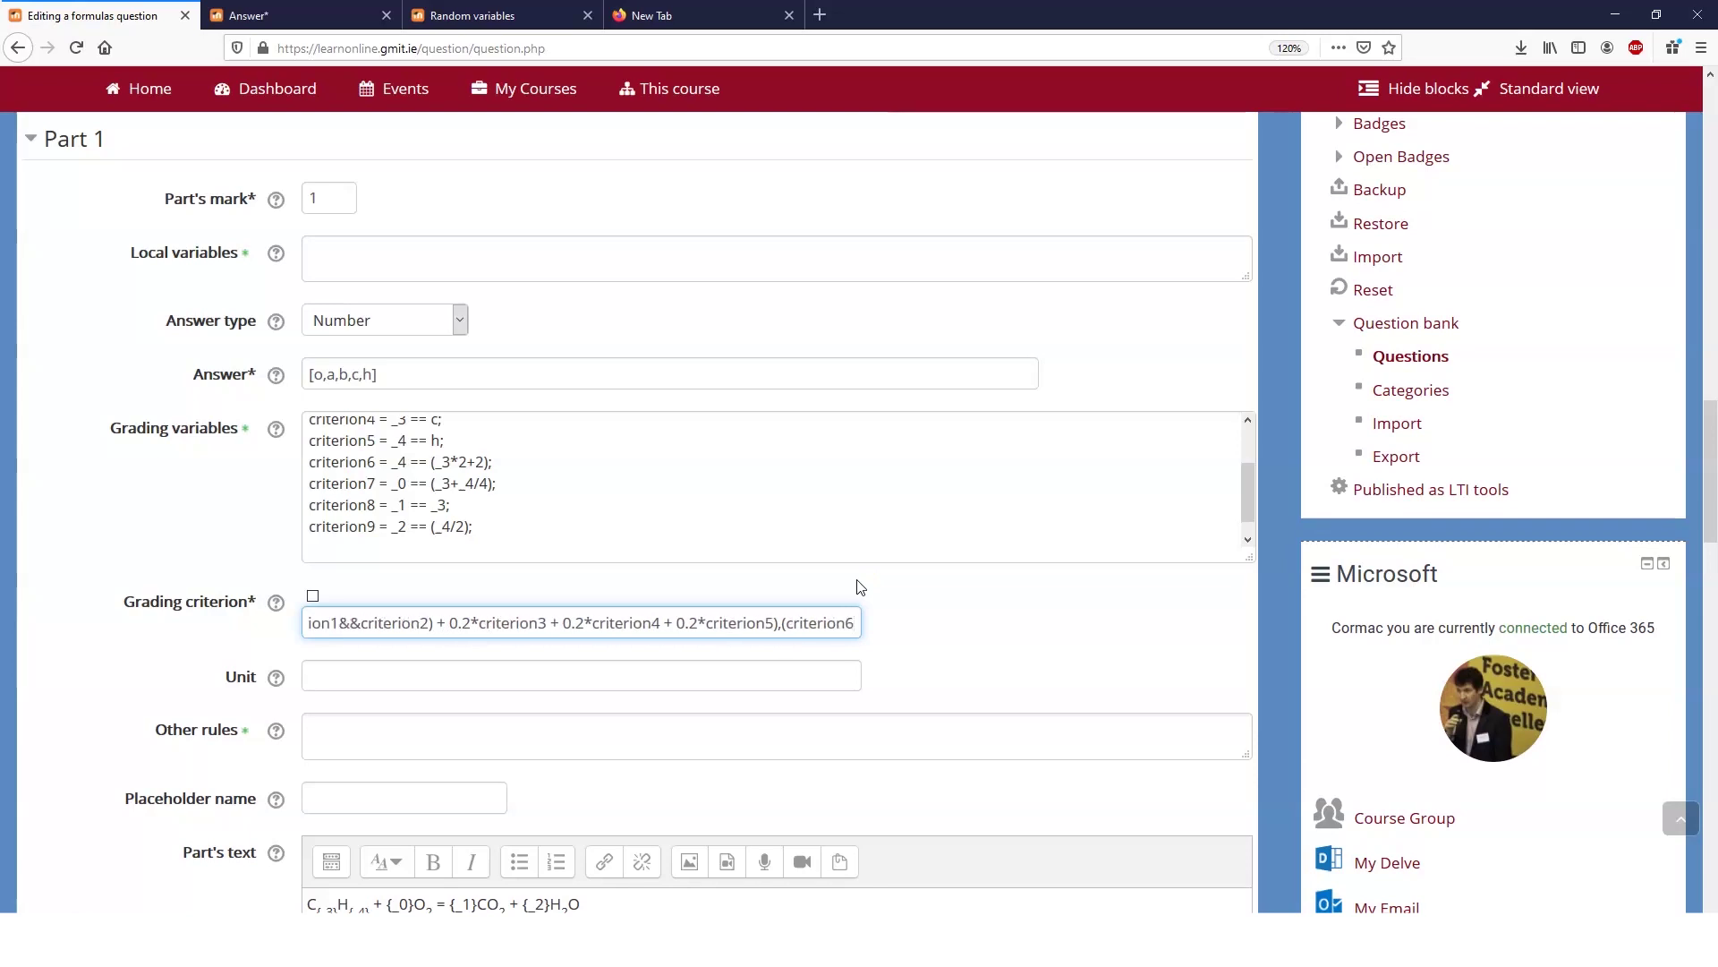
{"action": "type", "text": "*"}
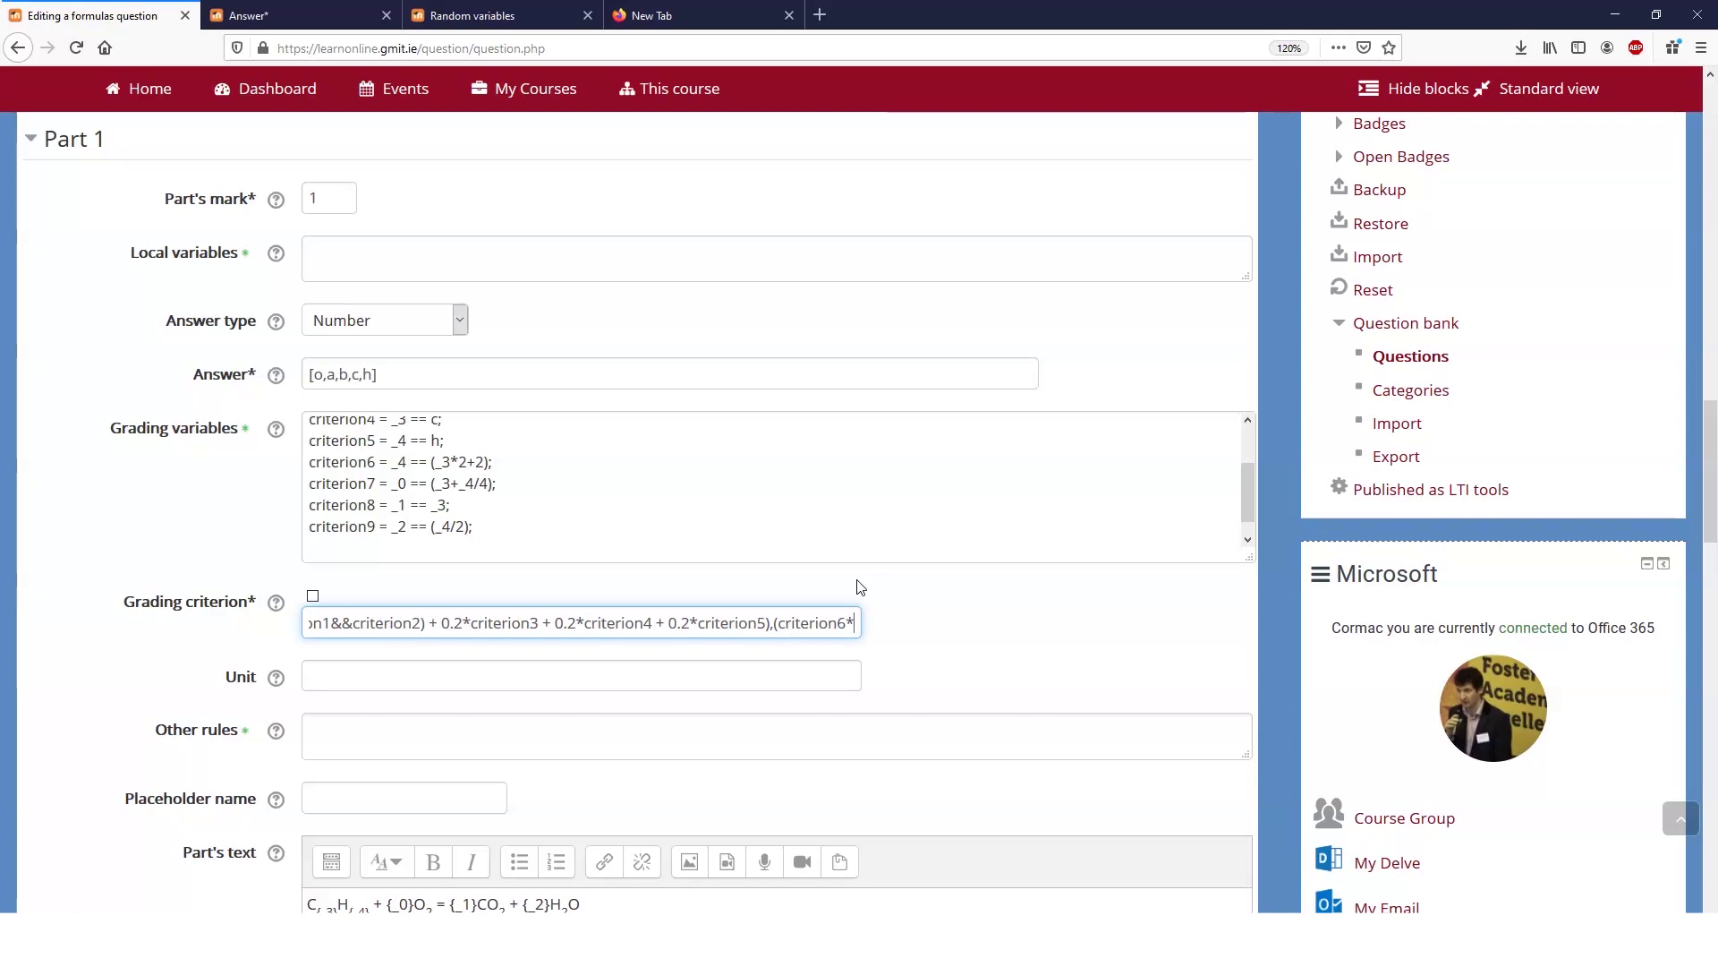
{"action": "type", "text": "0.2+"}
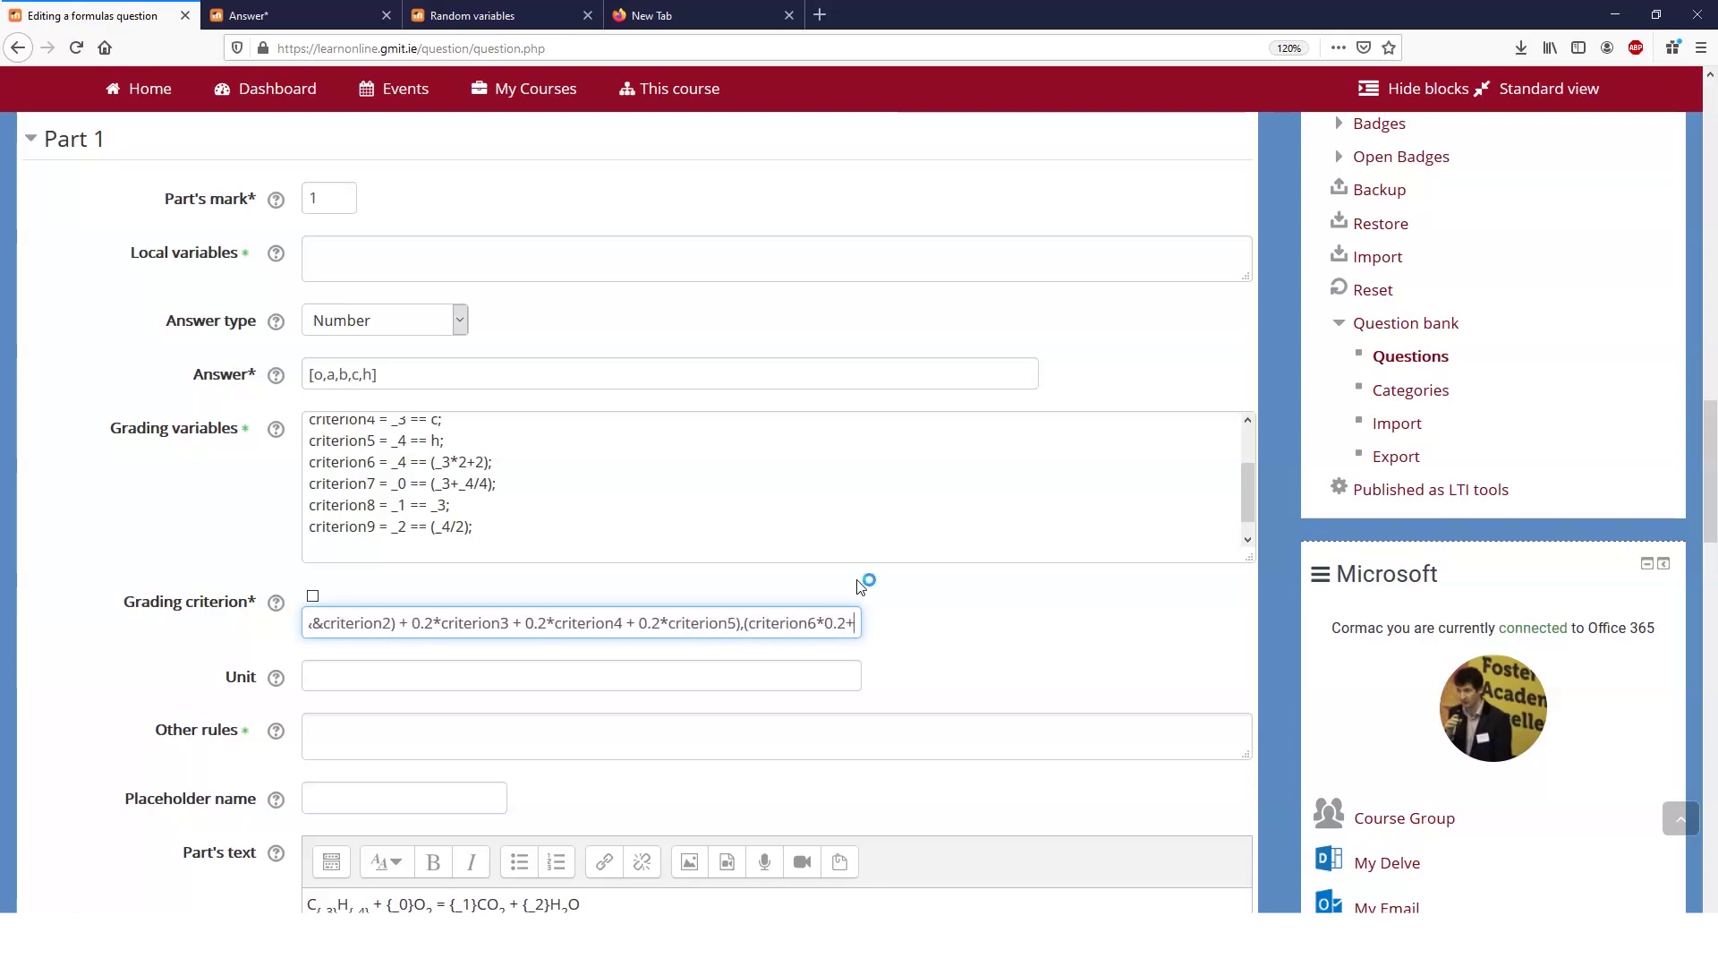
{"action": "type", "text": "cre"}
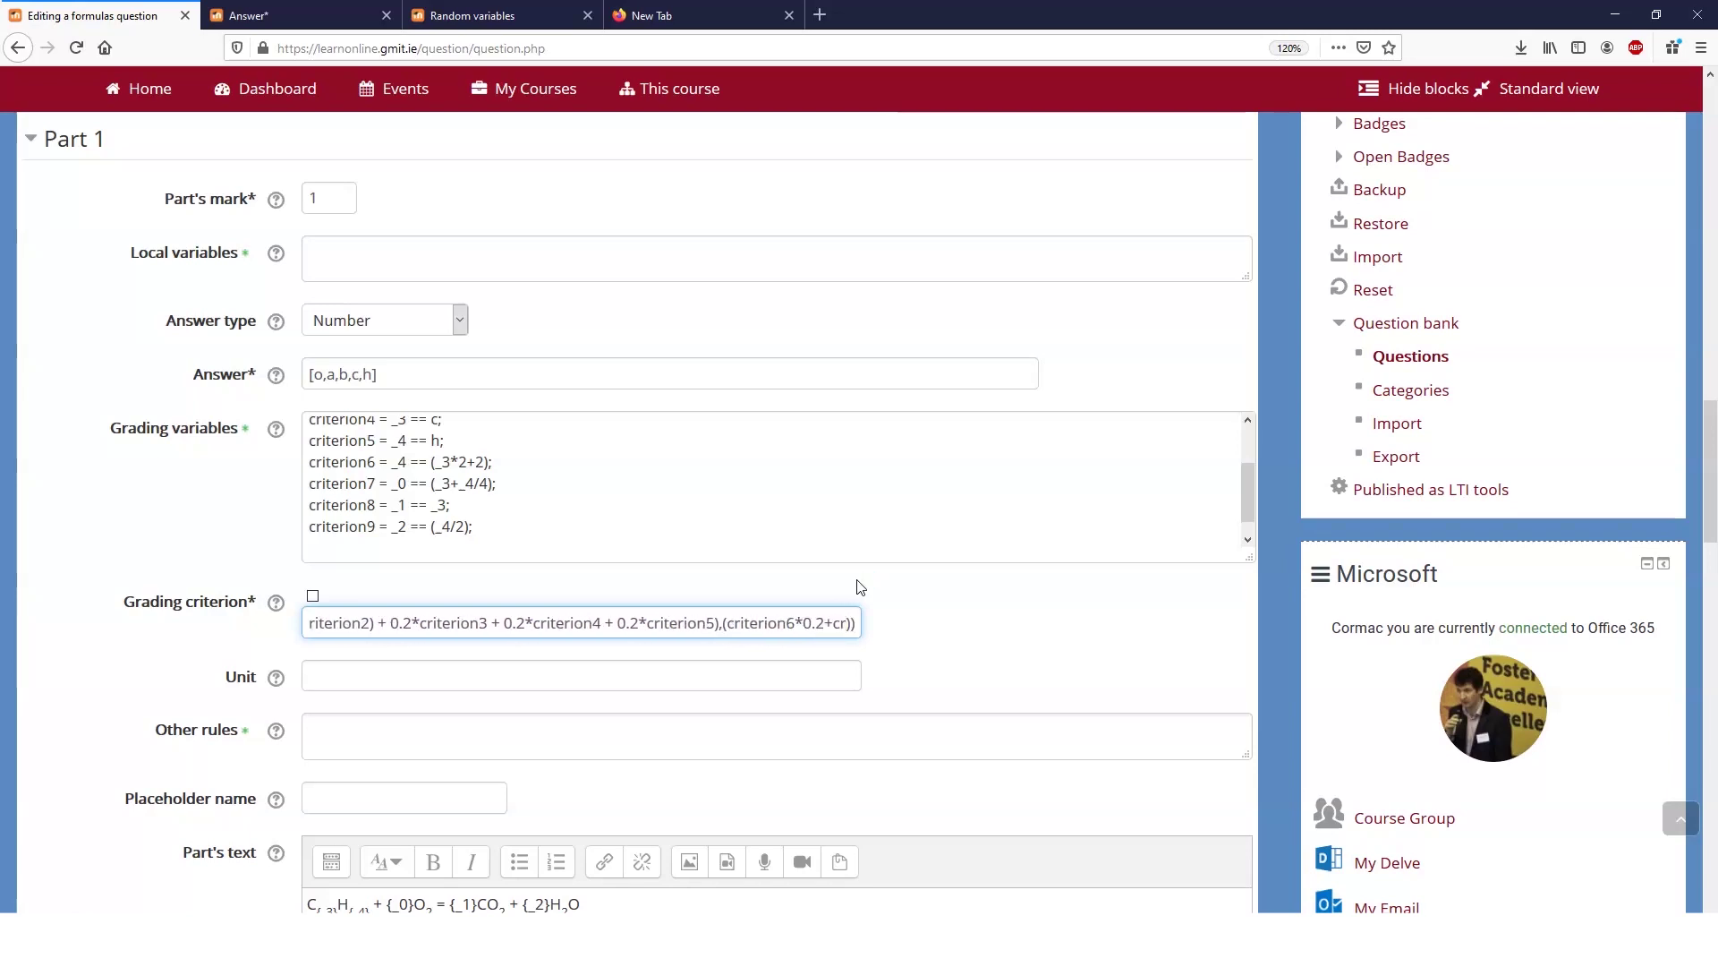
{"action": "type", "text": "ierion7"}
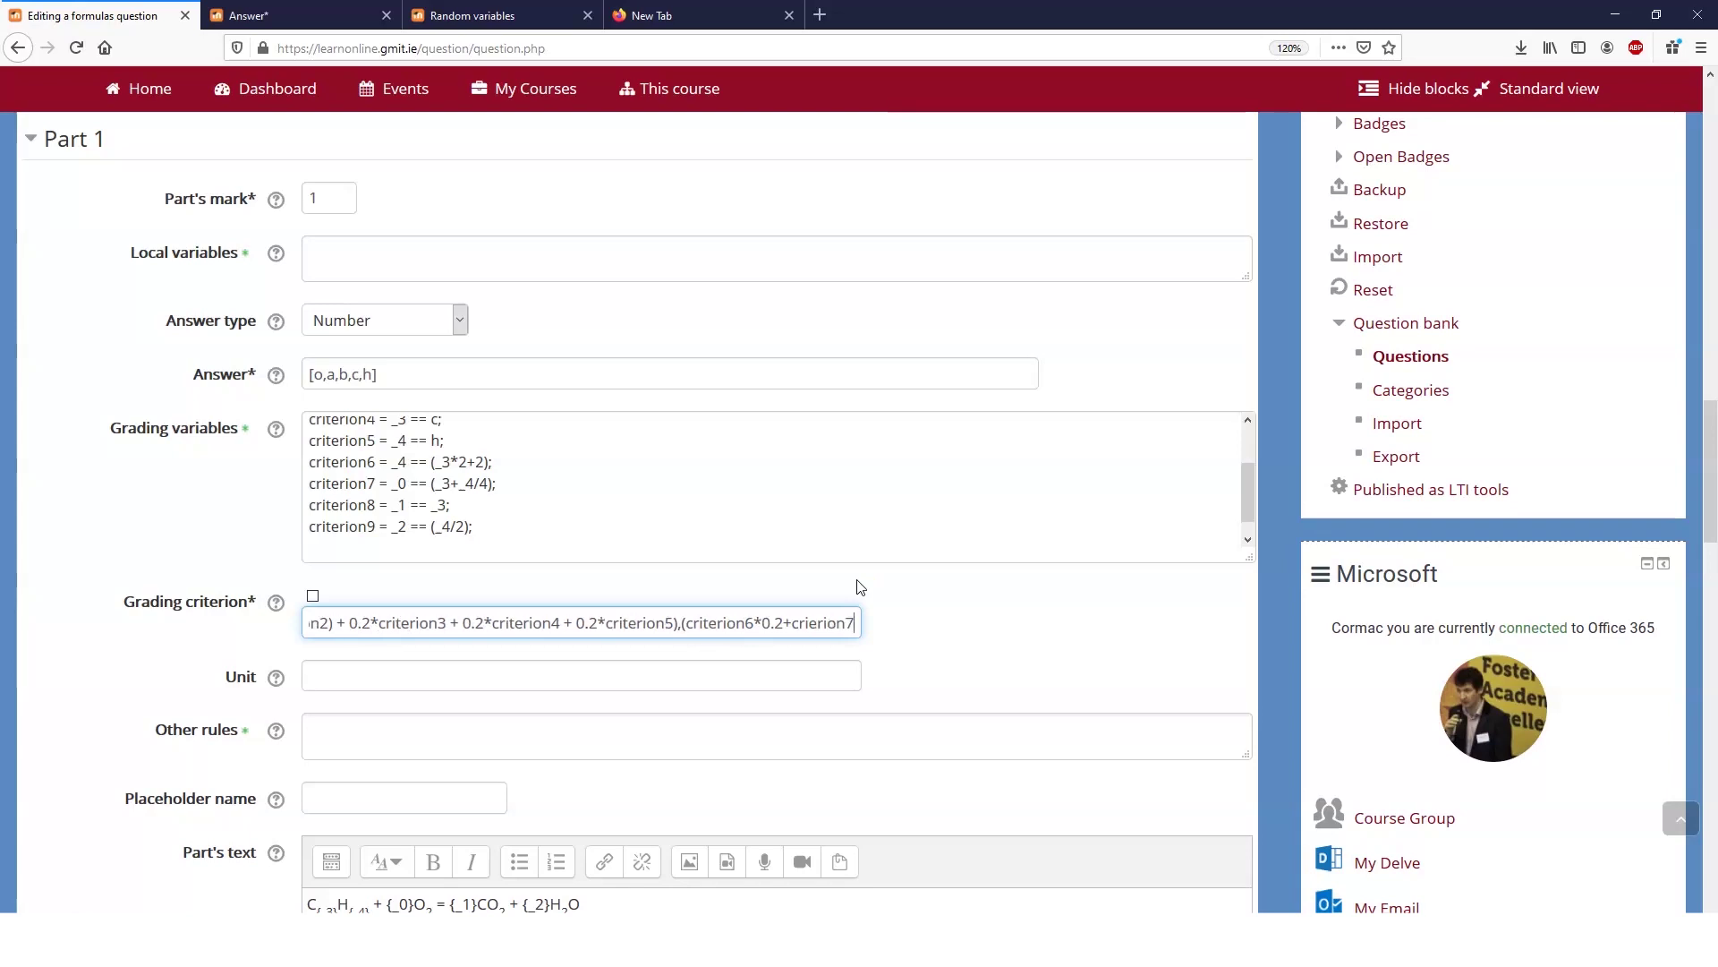
{"action": "type", "text": "*0.2"}
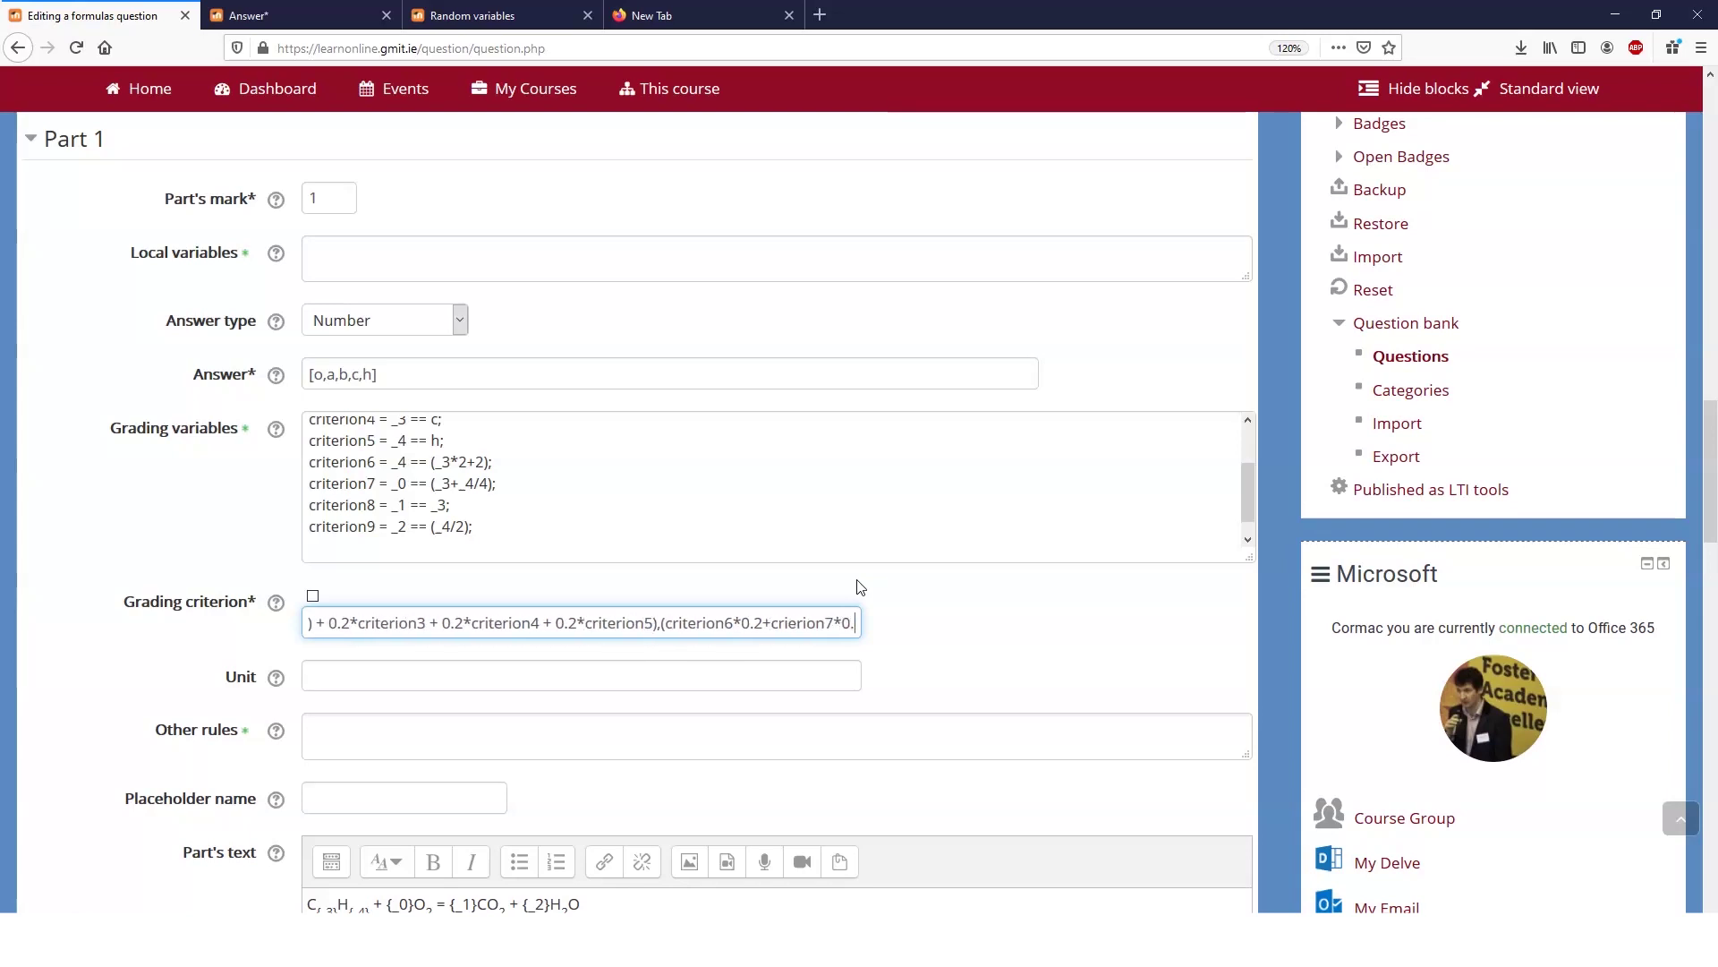
{"action": "type", "text": "+criter"}
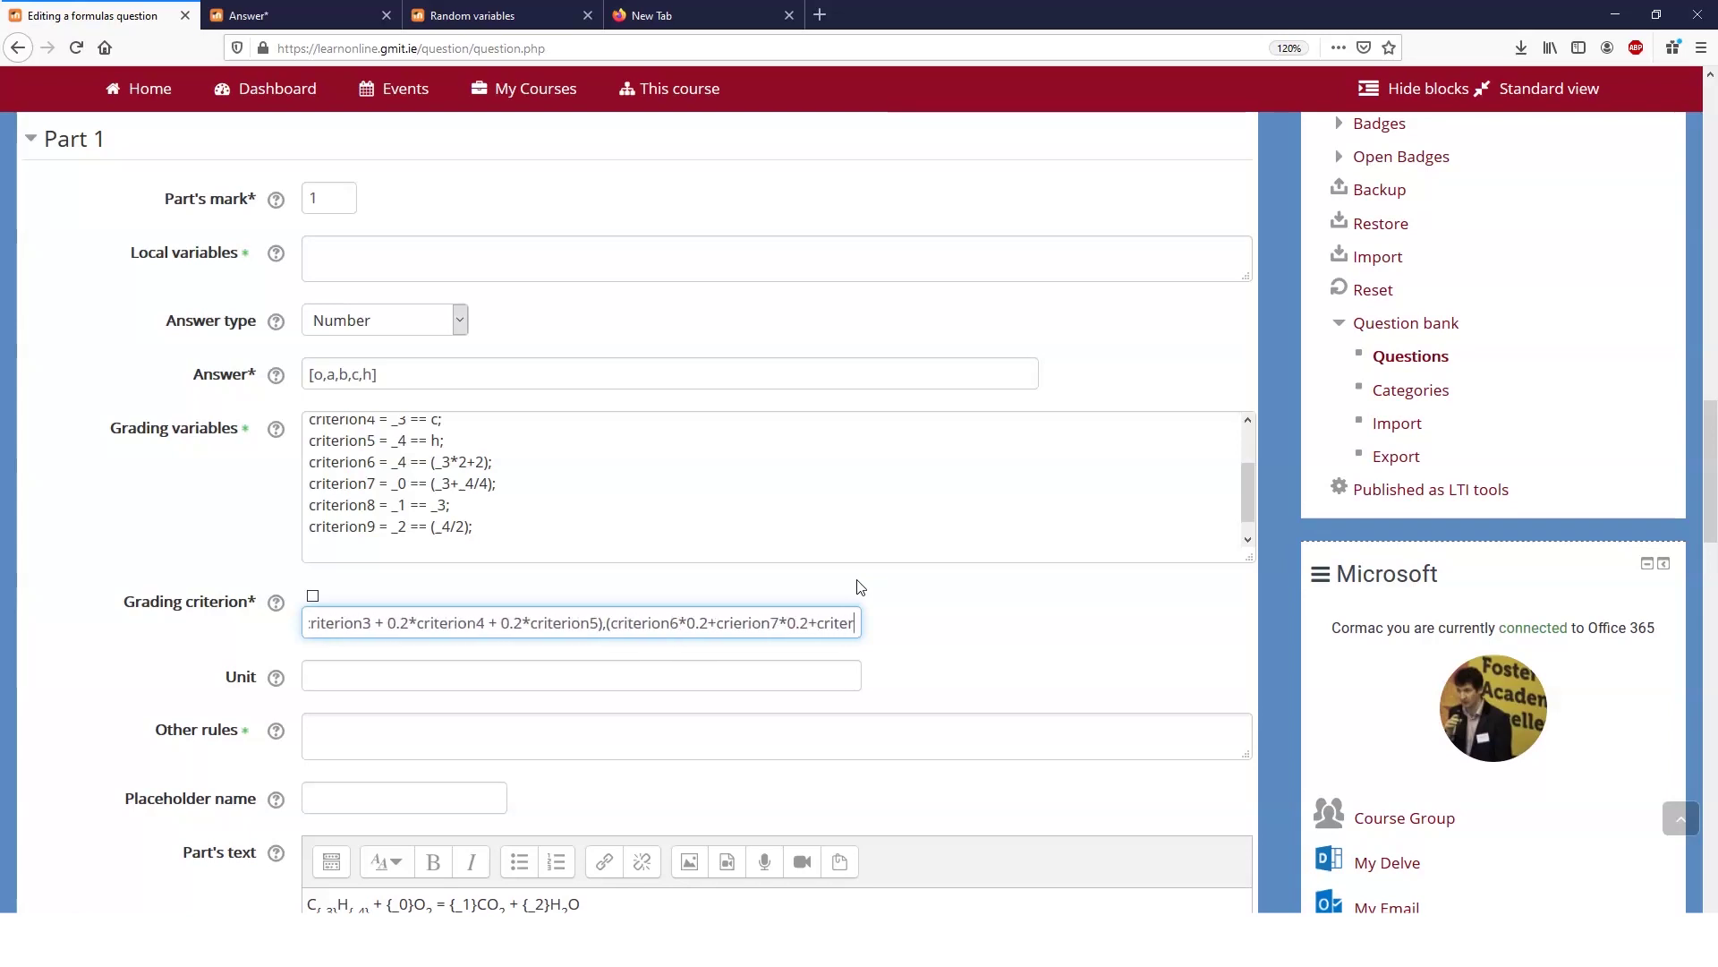
{"action": "type", "text": "ion8*"}
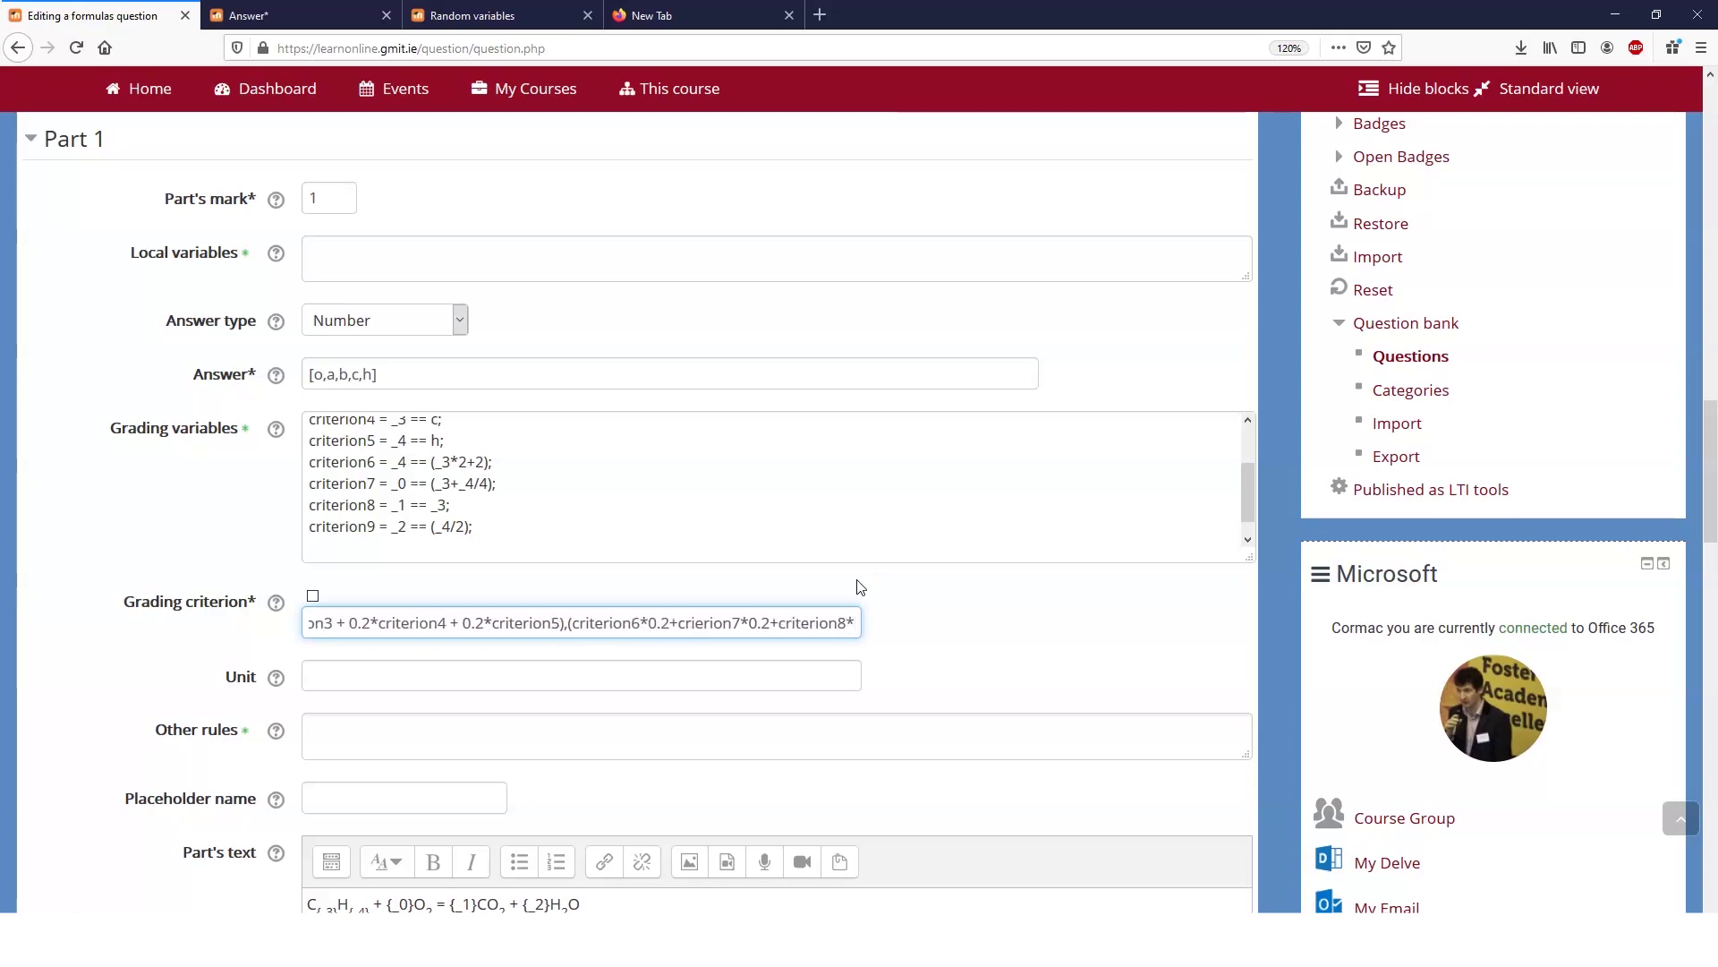
{"action": "type", "text": "0.2+c"}
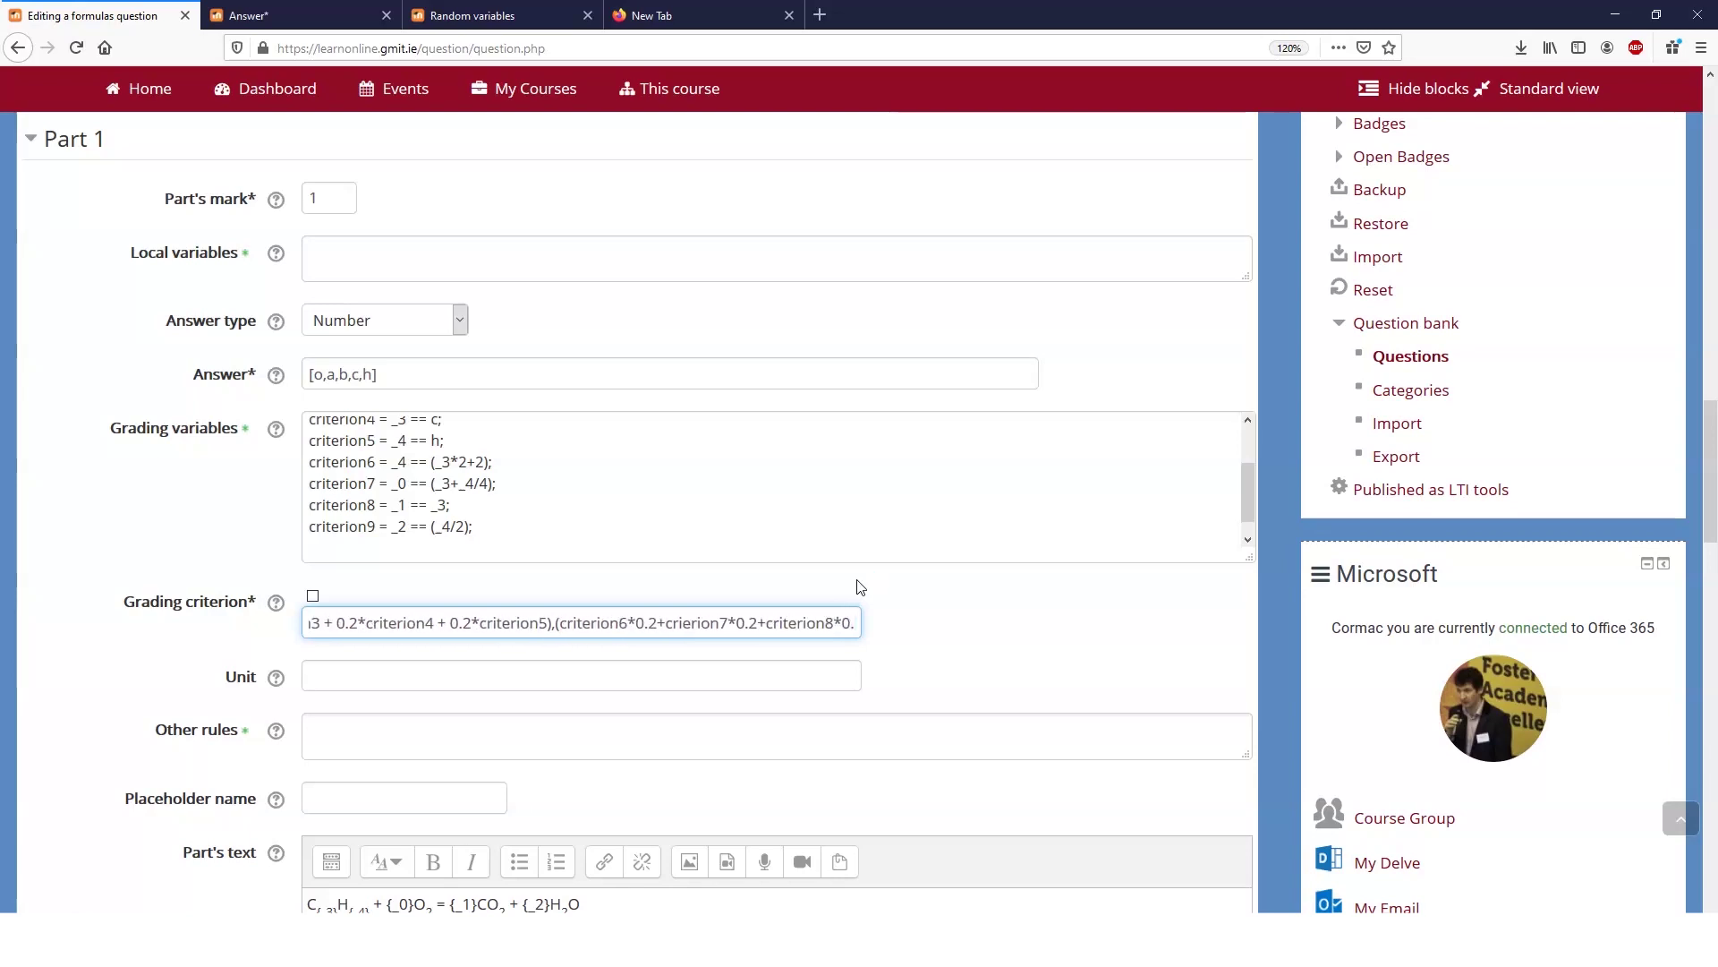
{"action": "type", "text": "iterion9"}
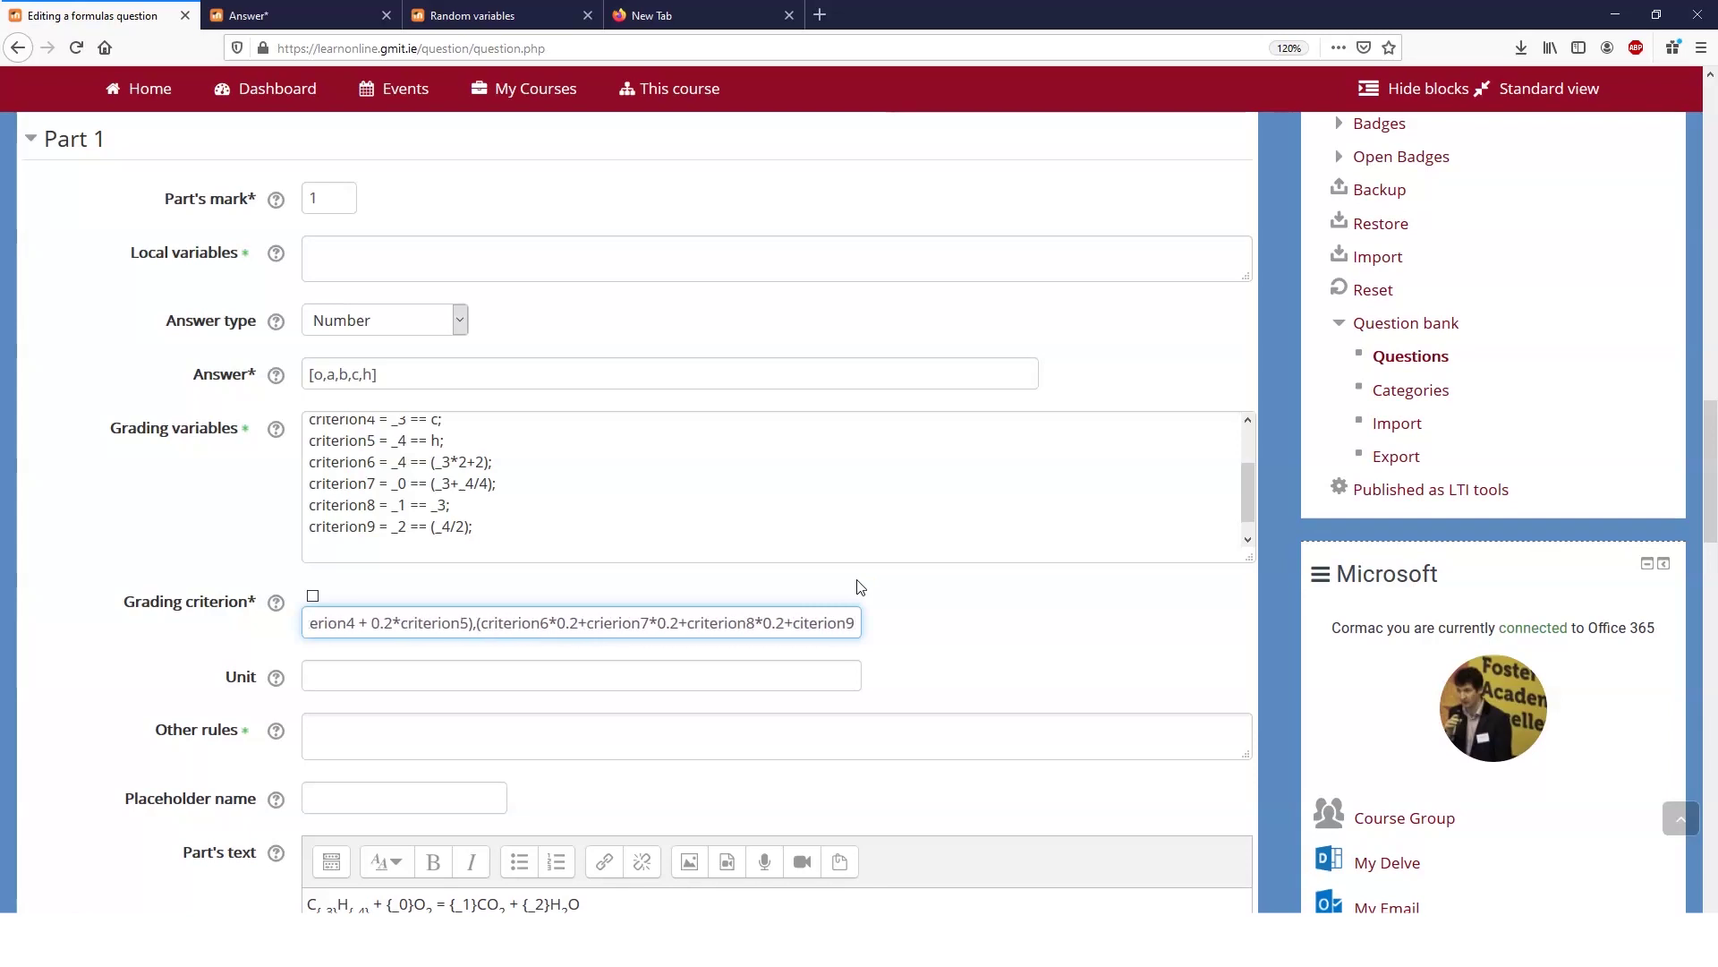
{"action": "type", "text": "*0.2"}
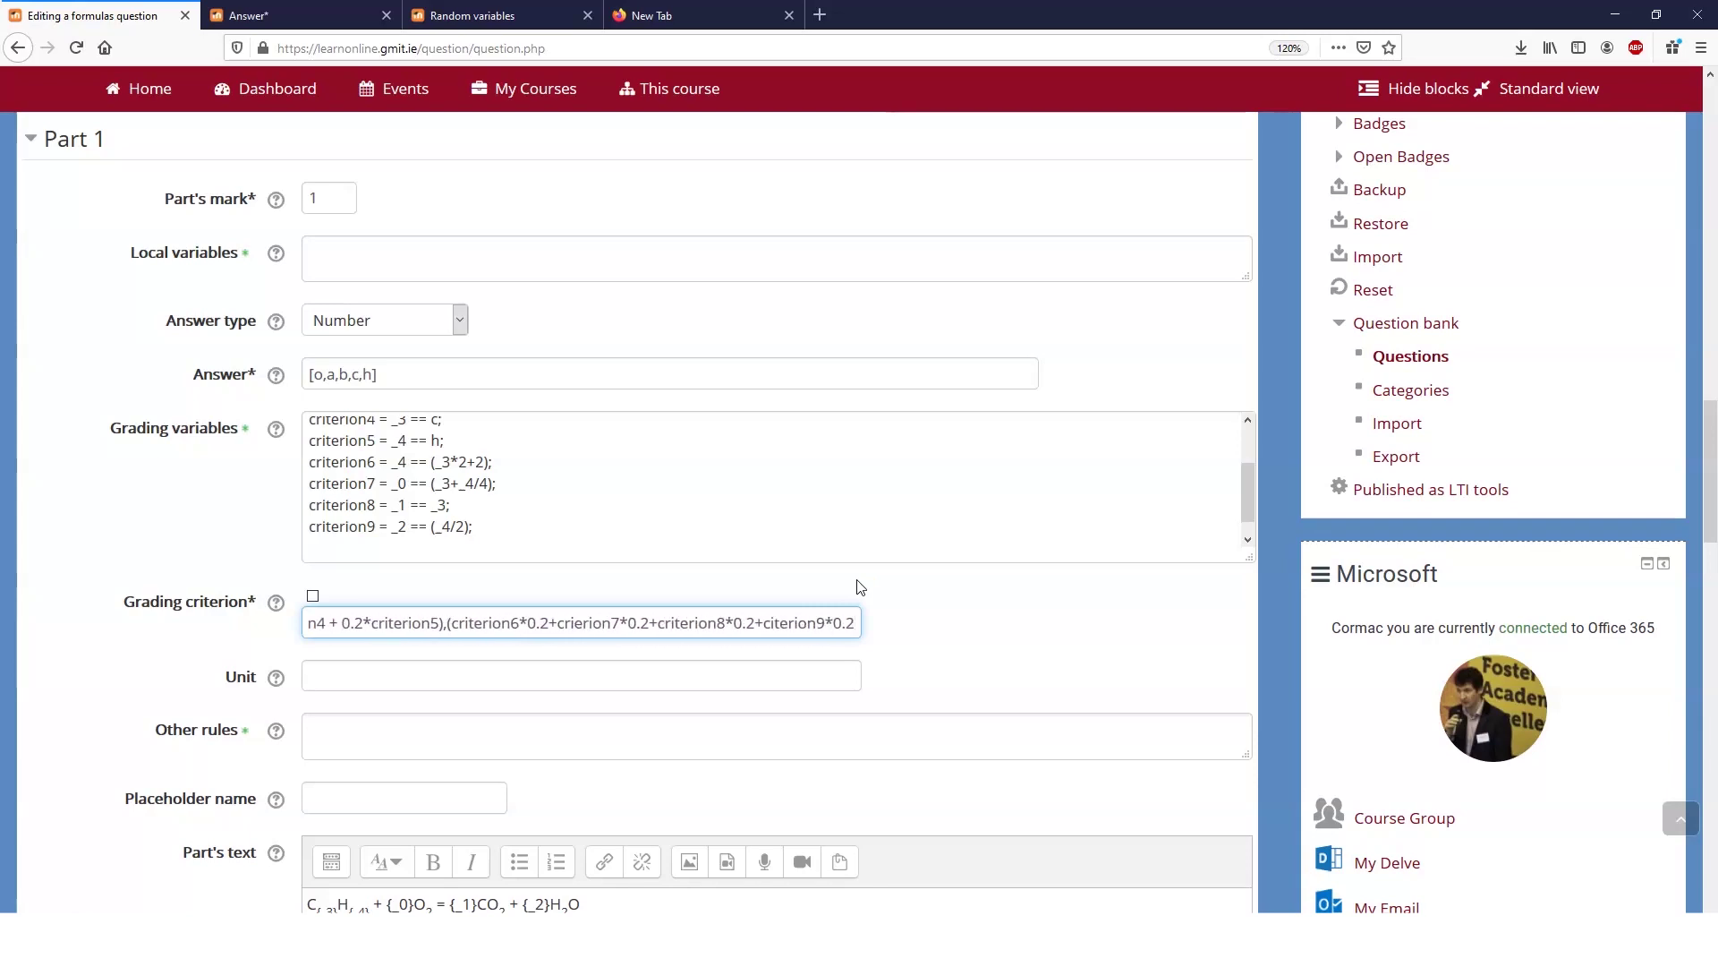
{"action": "type", "text": "))"}
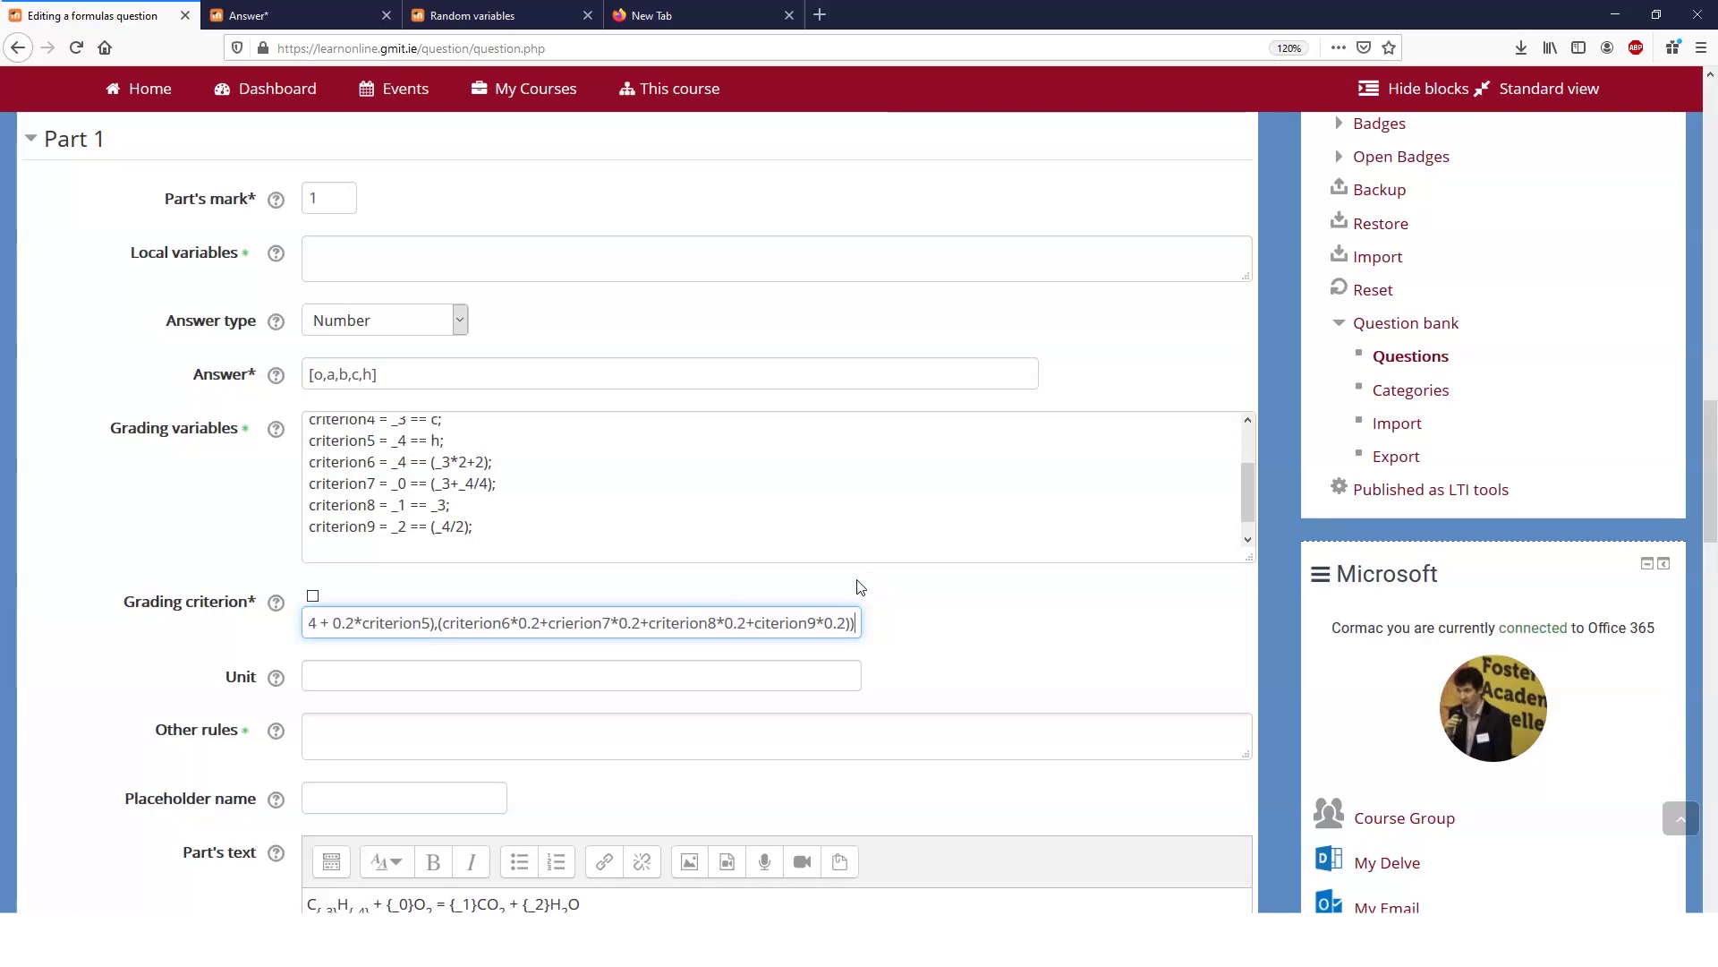
{"action": "left_click", "coordinate": [562, 622]}
{"action": "type", "text": "t"}
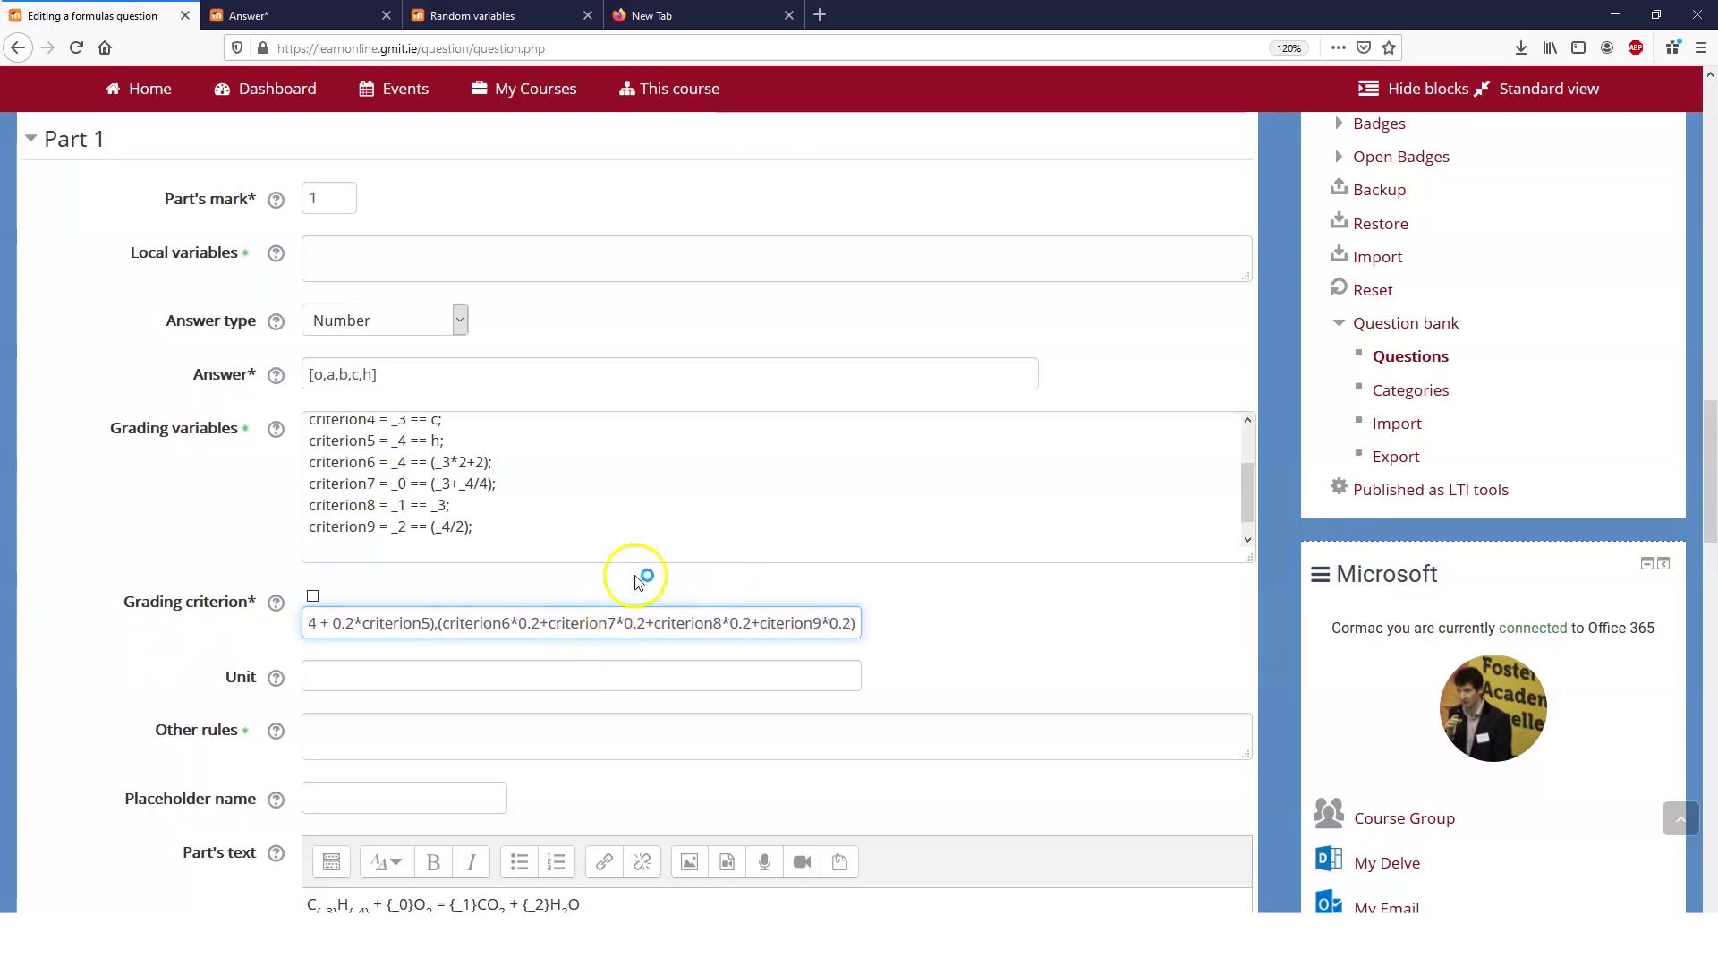
Step: Save the question and continue editing, revealing the undefined citerion9 variable error
{"action": "scroll", "coordinate": [153, 517], "scroll_direction": "down", "scroll_amount": 20}
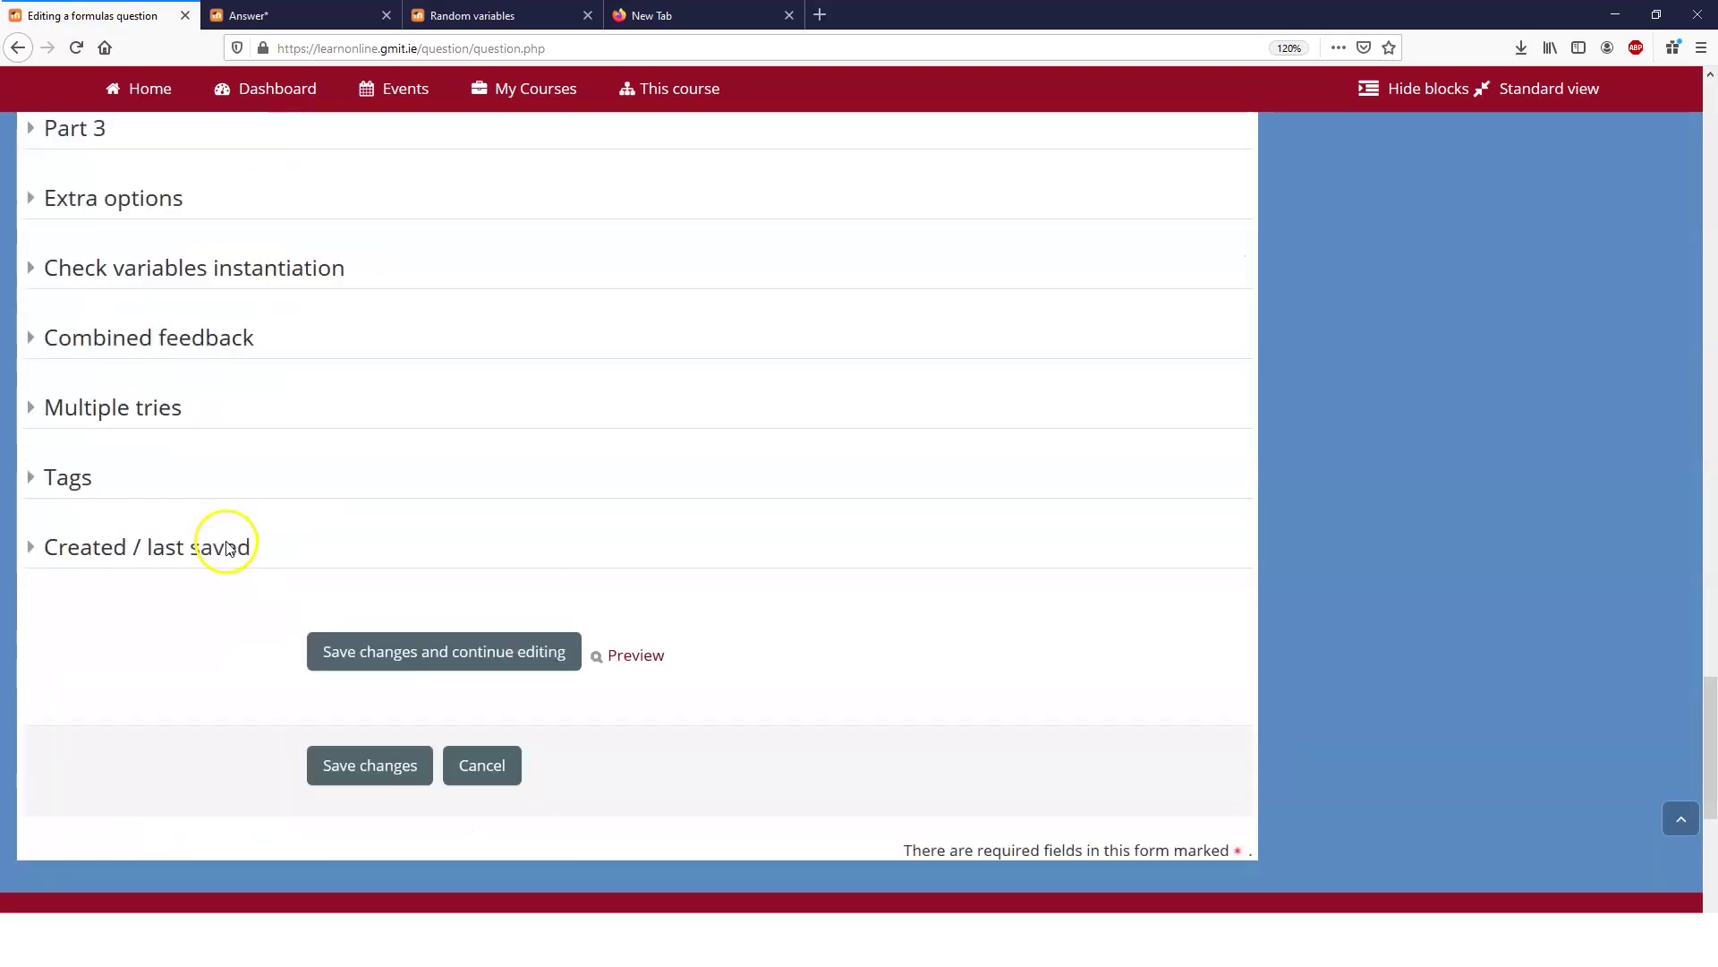
{"action": "left_click", "coordinate": [469, 650]}
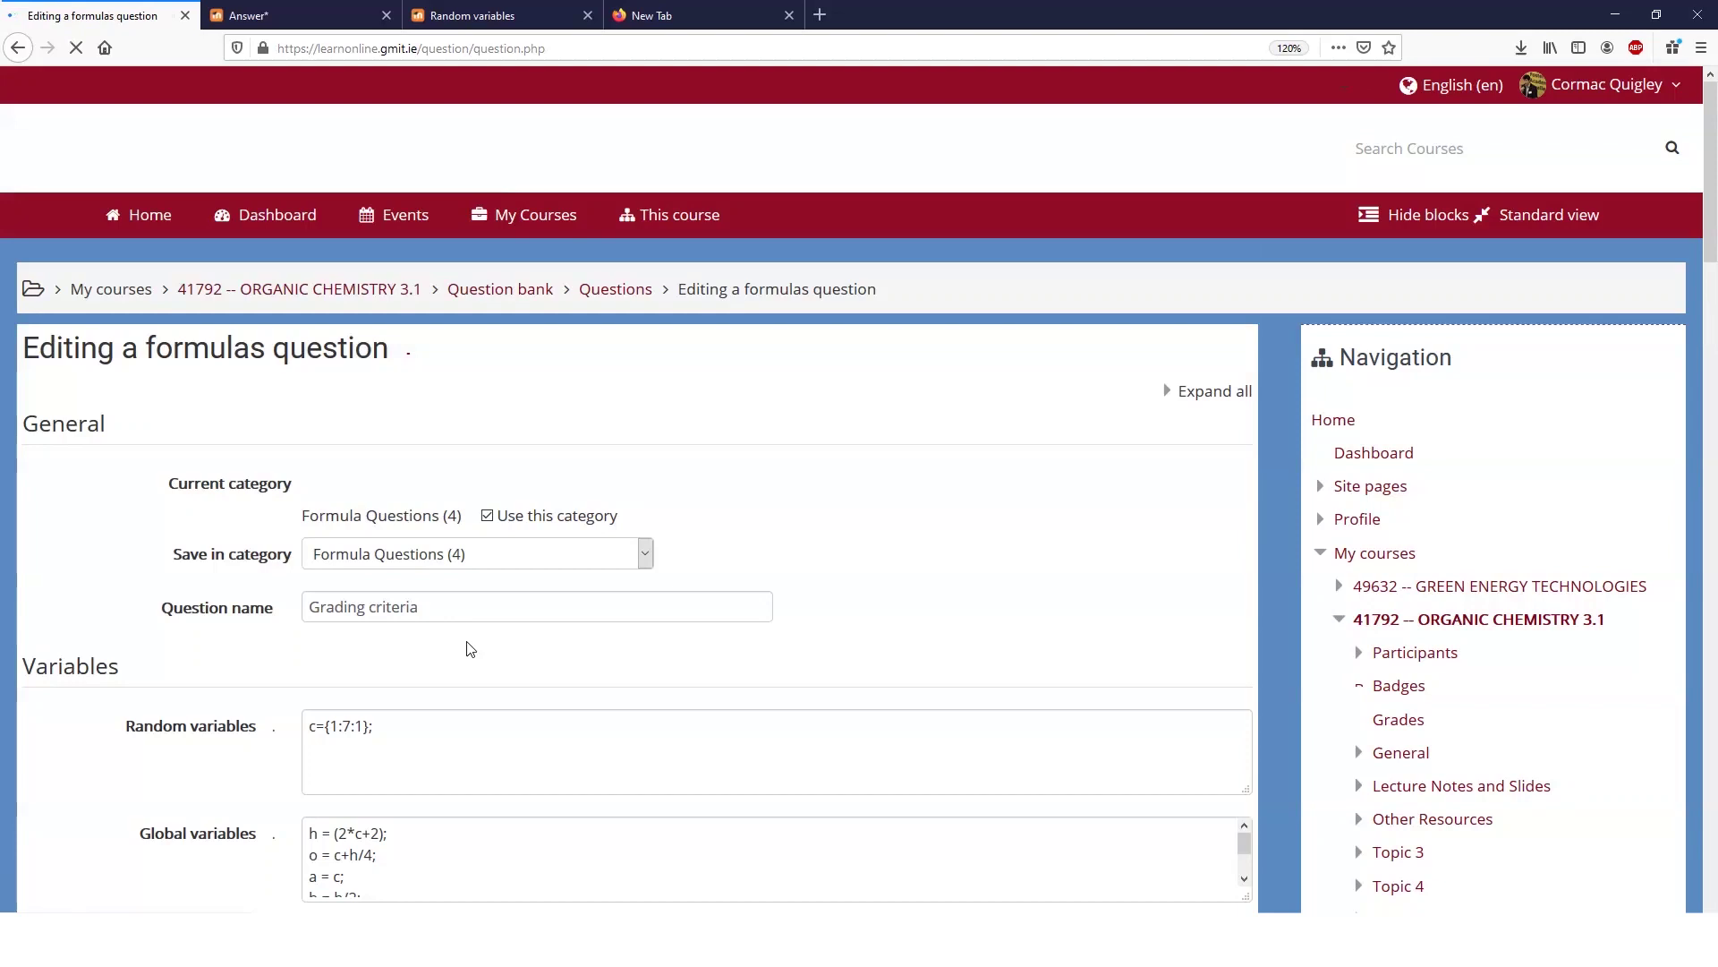
{"action": "scroll", "coordinate": [463, 624], "scroll_direction": "down", "scroll_amount": 20}
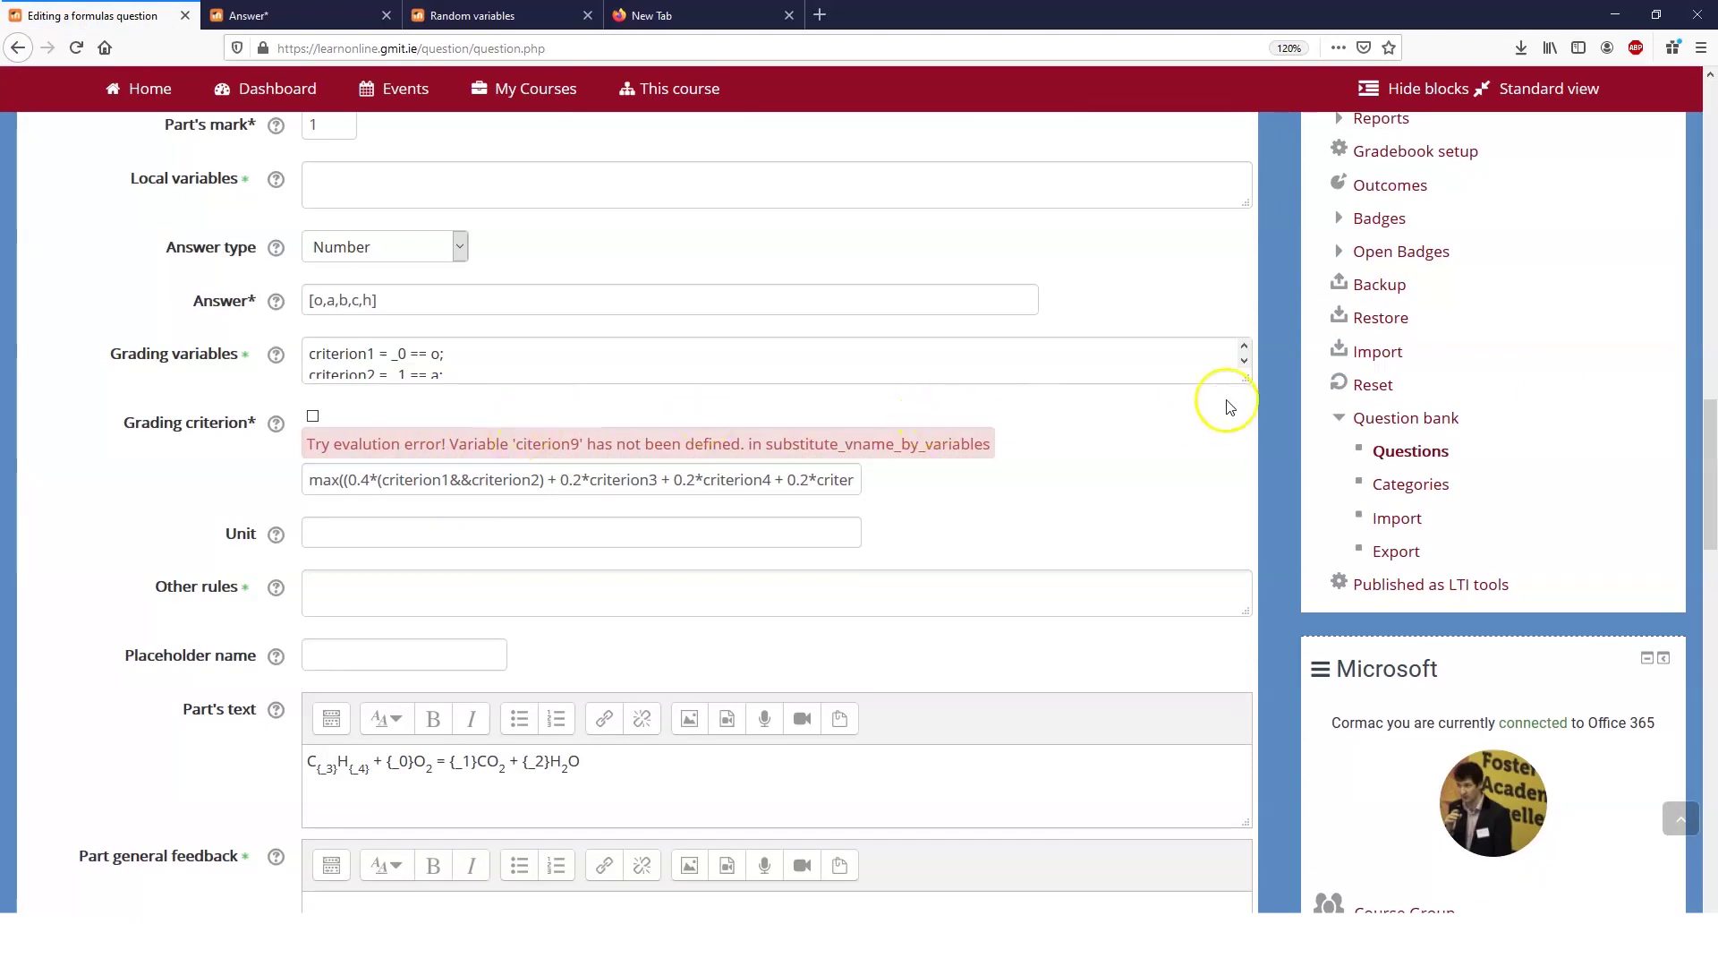
Step: Correct 'citerion9' to 'criterion9' in the Part 1 grading criterion
{"action": "left_click_drag", "start_coordinate": [1246, 378], "coordinate": [1163, 481]}
{"action": "left_click", "coordinate": [829, 585]}
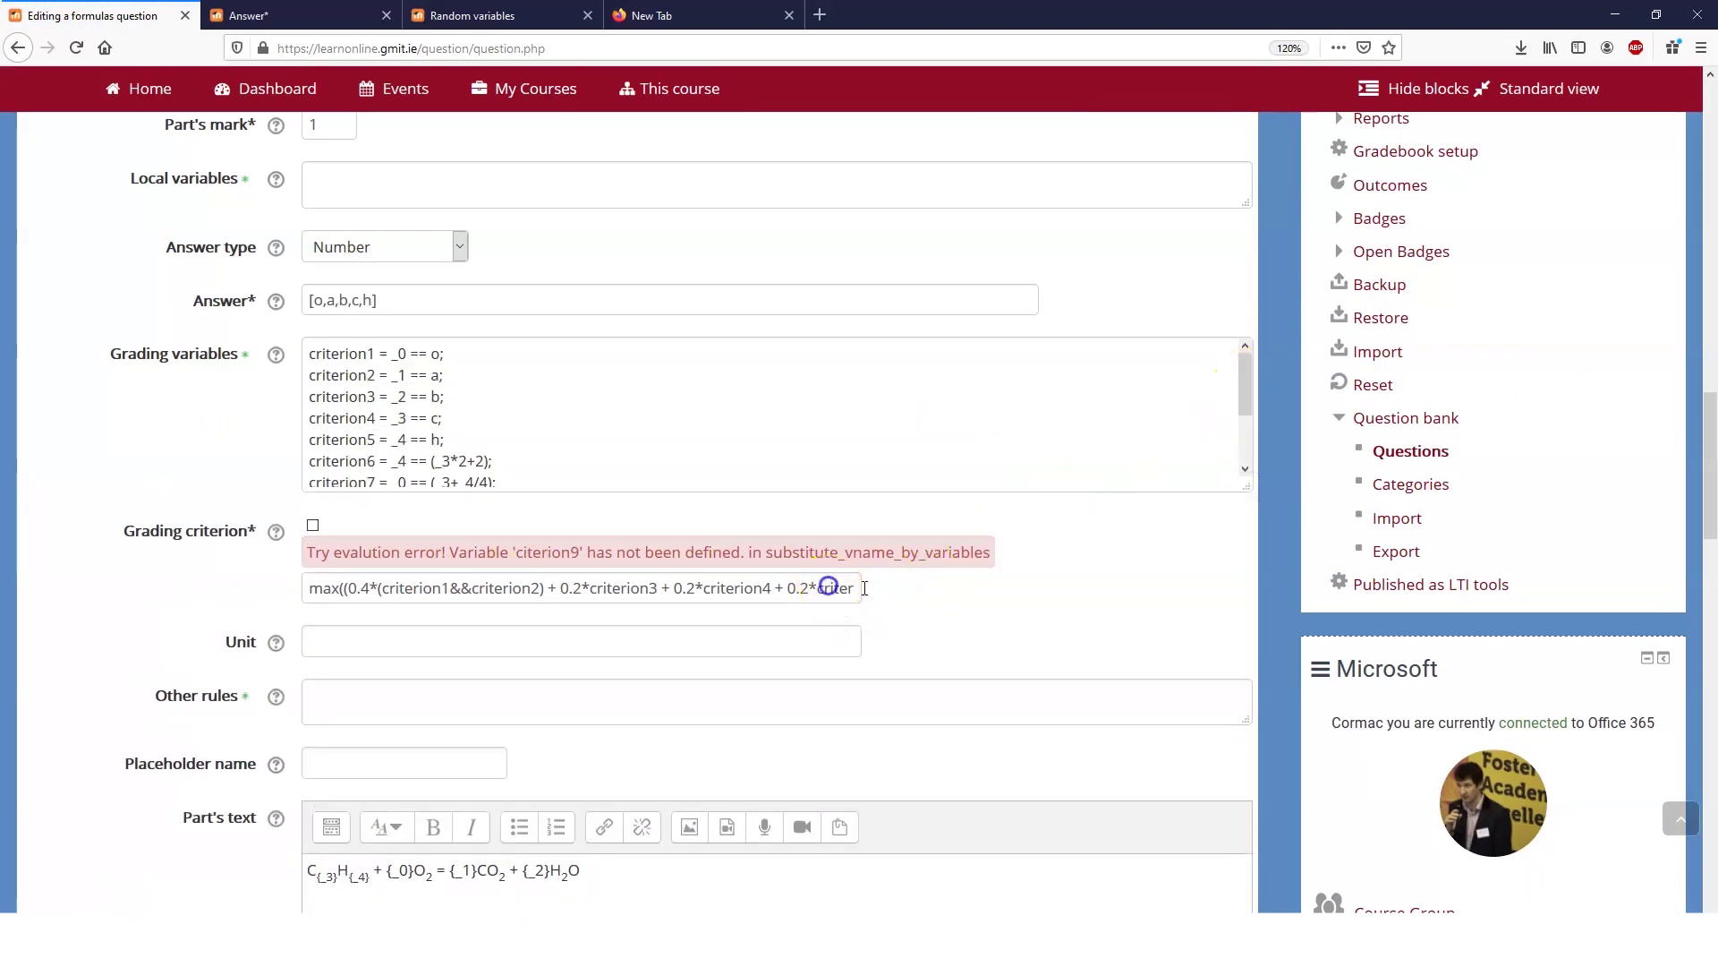
{"action": "key", "text": "Right"}
{"action": "key", "text": "Right"}
{"action": "key", "text": "Right"}
{"action": "key", "text": "Right"}
{"action": "key", "text": "Right"}
{"action": "key", "text": "Right"}
{"action": "key", "text": "Right"}
{"action": "key", "text": "Right"}
{"action": "key", "text": "Right"}
{"action": "key", "text": "Right"}
{"action": "key", "text": "Right"}
{"action": "key", "text": "Right"}
{"action": "key", "text": "Right"}
{"action": "key", "text": "Right"}
{"action": "key", "text": "Right"}
{"action": "key", "text": "Right"}
{"action": "key", "text": "Right"}
{"action": "key", "text": "Right"}
{"action": "key", "text": "Right"}
{"action": "key", "text": "Right"}
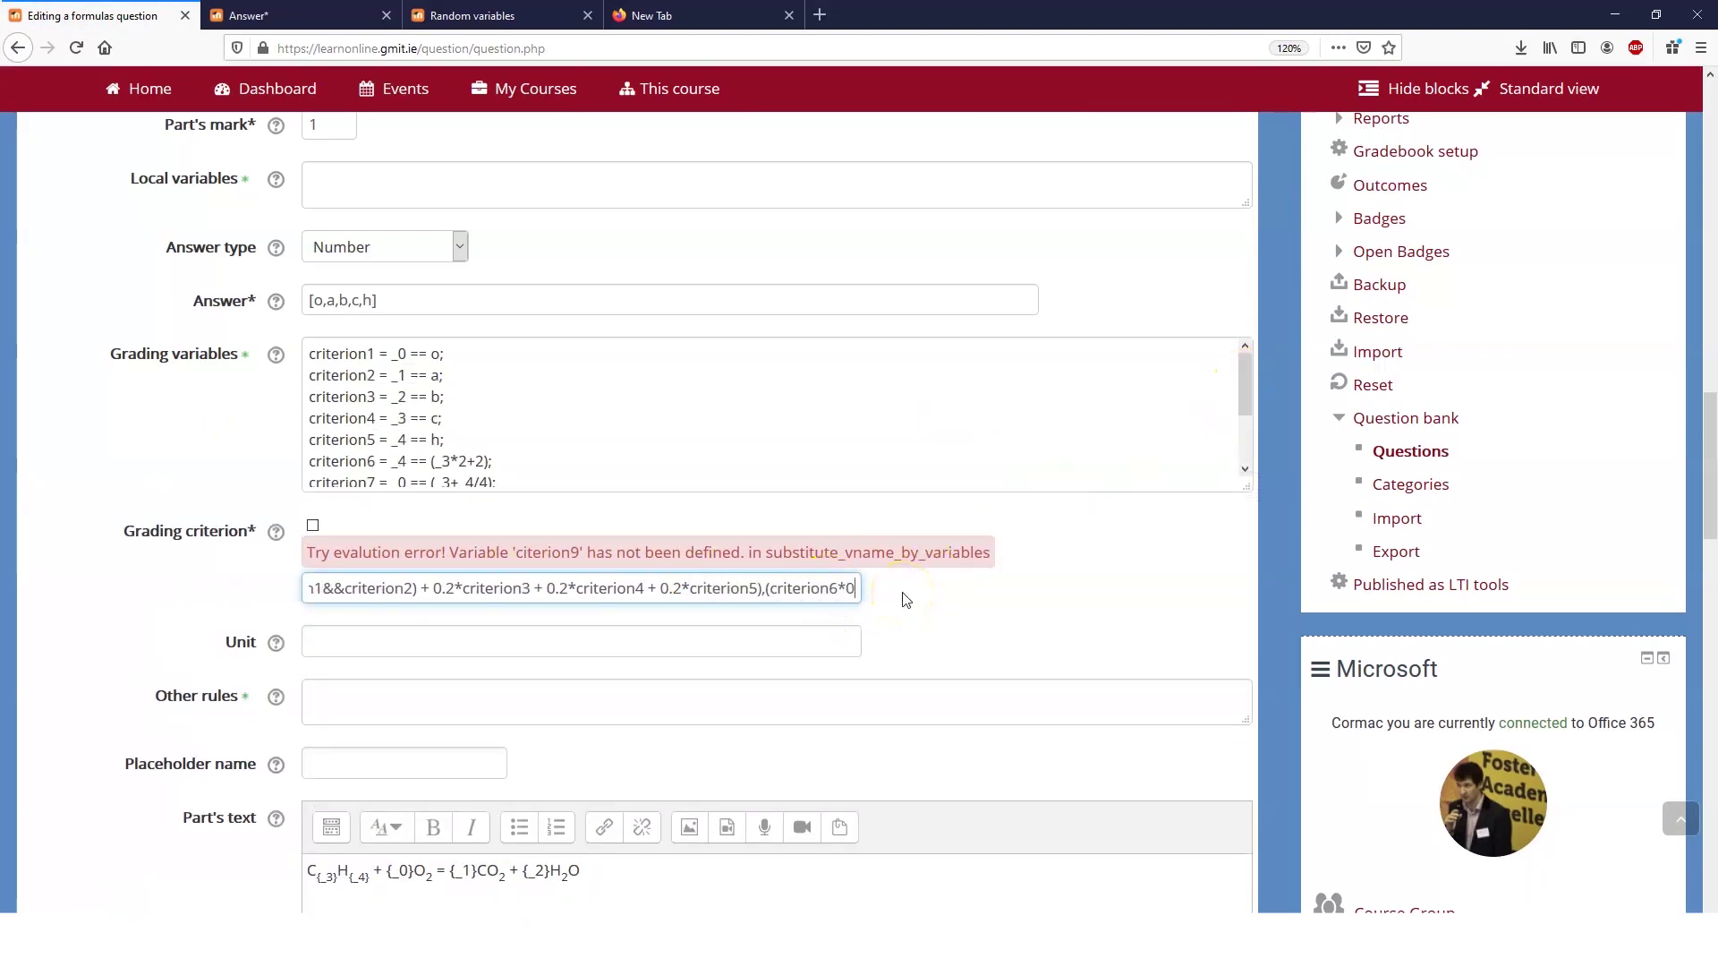
{"action": "key", "text": "Right"}
{"action": "key", "text": "Right"}
{"action": "key", "text": "Right"}
{"action": "key", "text": "Right"}
{"action": "key", "text": "Right"}
{"action": "key", "text": "Right"}
{"action": "key", "text": "Right"}
{"action": "key", "text": "Right"}
{"action": "key", "text": "Right"}
{"action": "key", "text": "Right"}
{"action": "key", "text": "Right"}
{"action": "key", "text": "Right"}
{"action": "key", "text": "Right"}
{"action": "key", "text": "Right"}
{"action": "key", "text": "Right"}
{"action": "key", "text": "Right"}
{"action": "key", "text": "Right"}
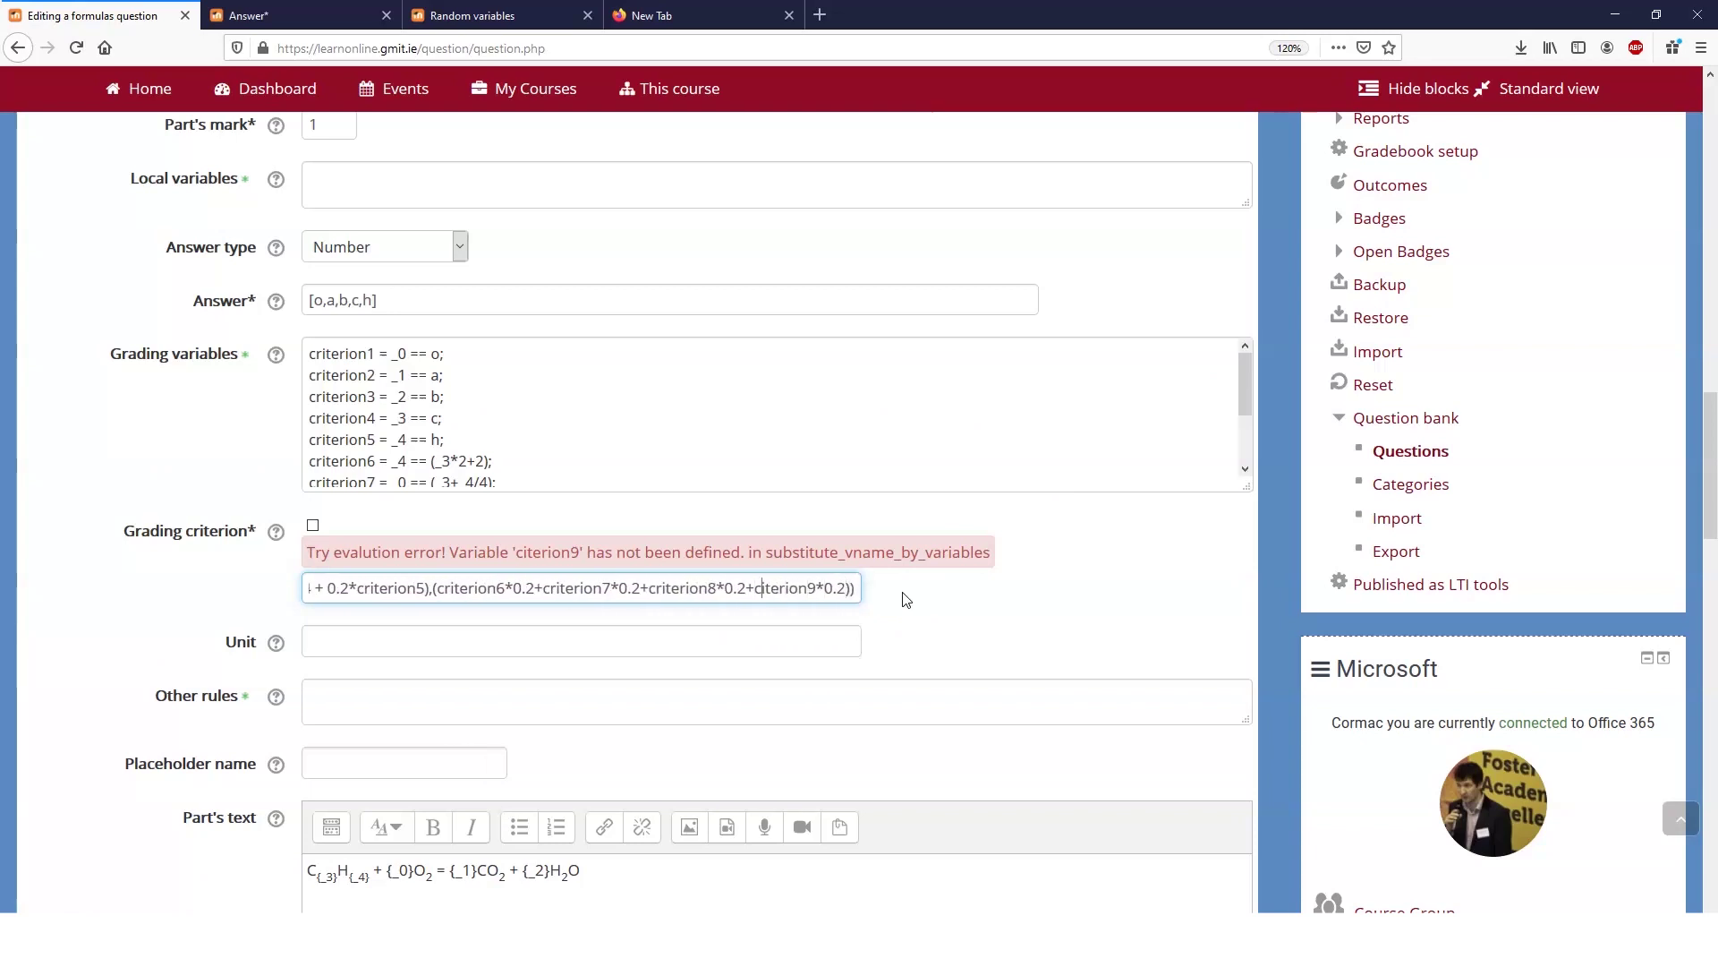
{"action": "type", "text": "r"}
{"action": "left_click", "coordinate": [963, 596]}
Step: Save the corrected question again and keep editing
{"action": "scroll", "coordinate": [968, 586], "scroll_direction": "down", "scroll_amount": 2}
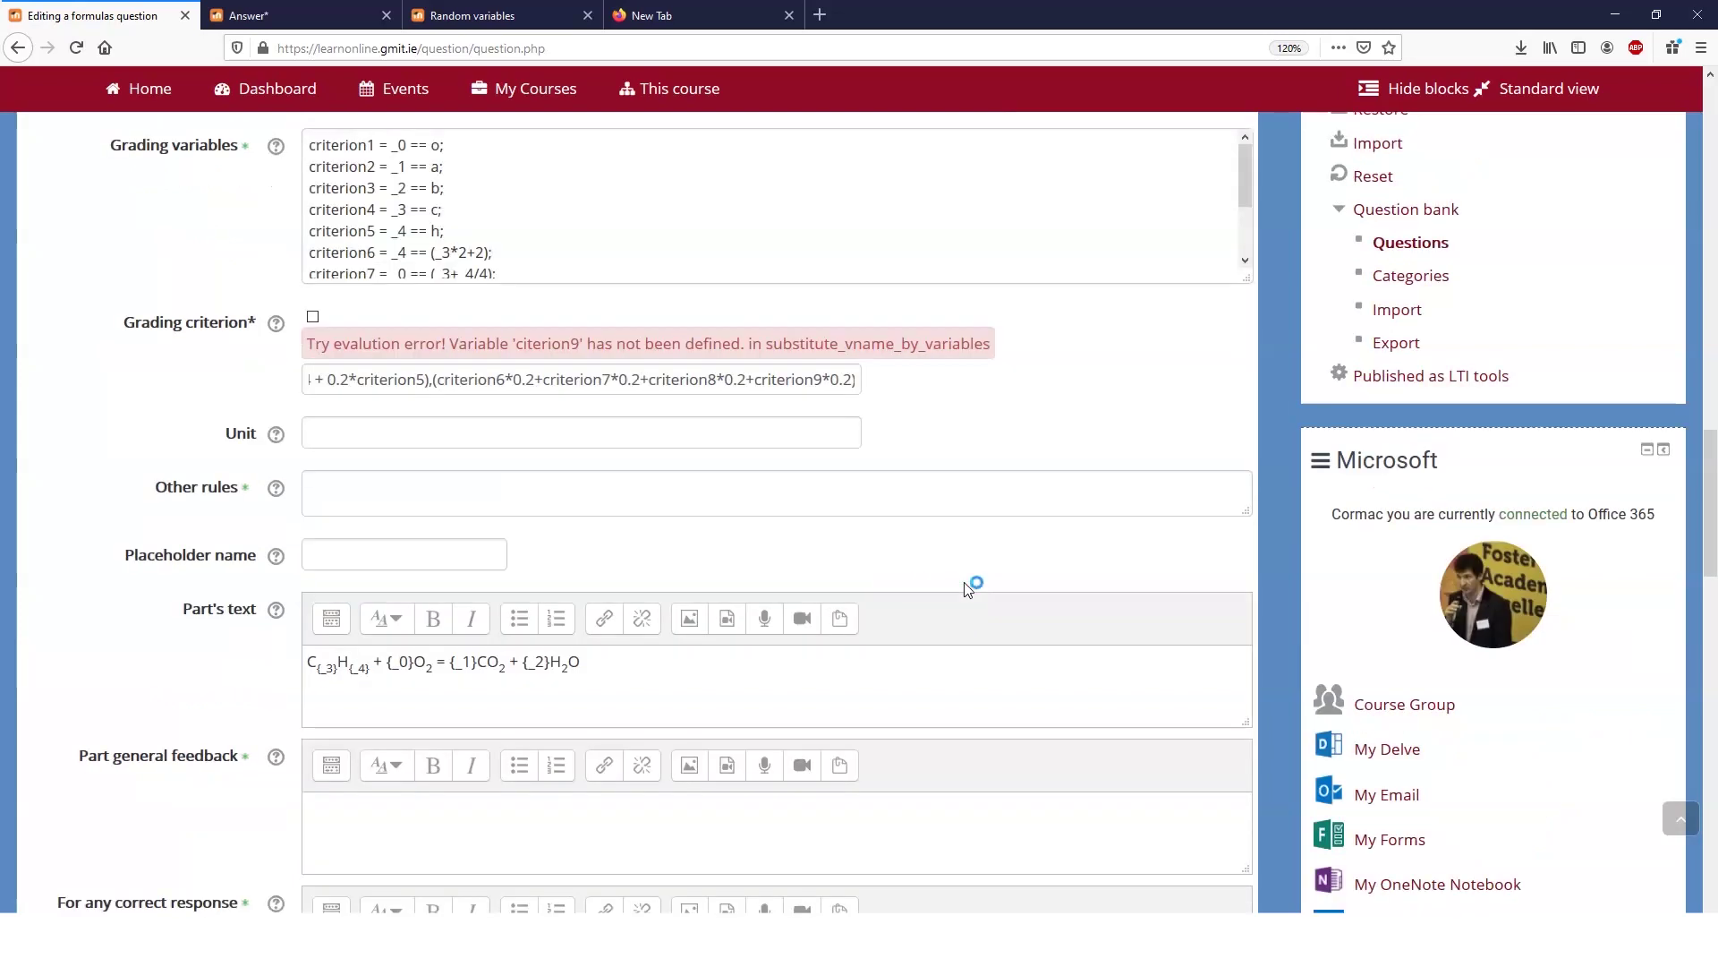
{"action": "scroll", "coordinate": [895, 587], "scroll_direction": "down", "scroll_amount": 10}
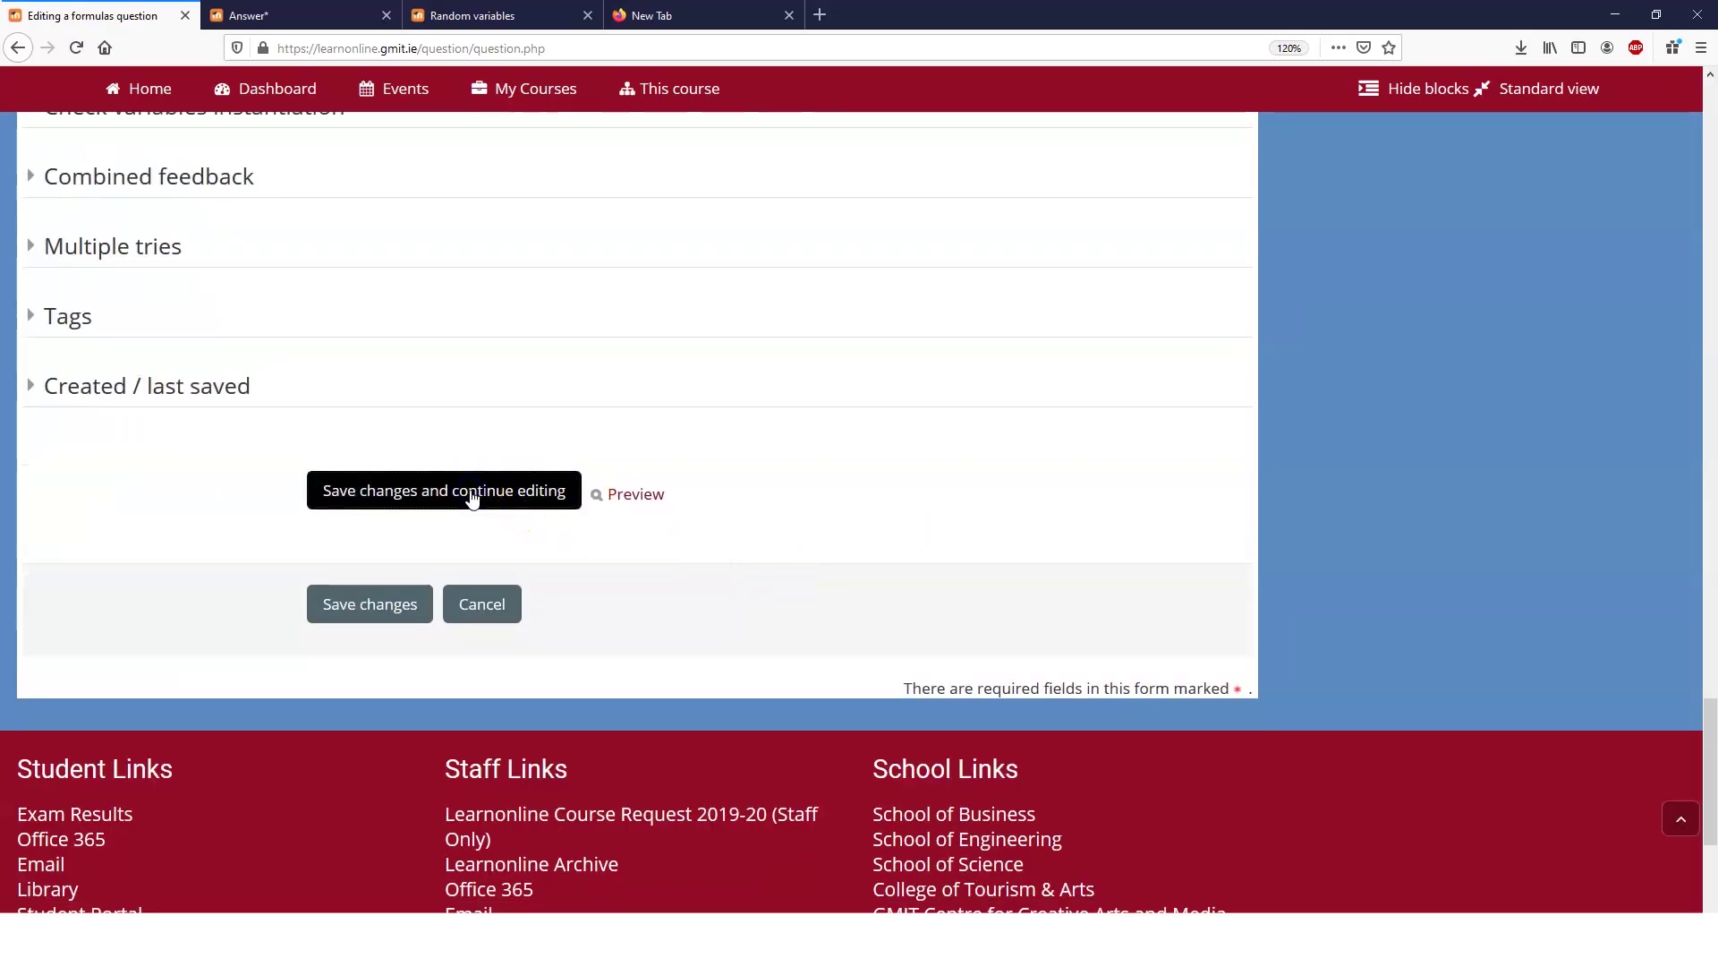
{"action": "left_click", "coordinate": [472, 500]}
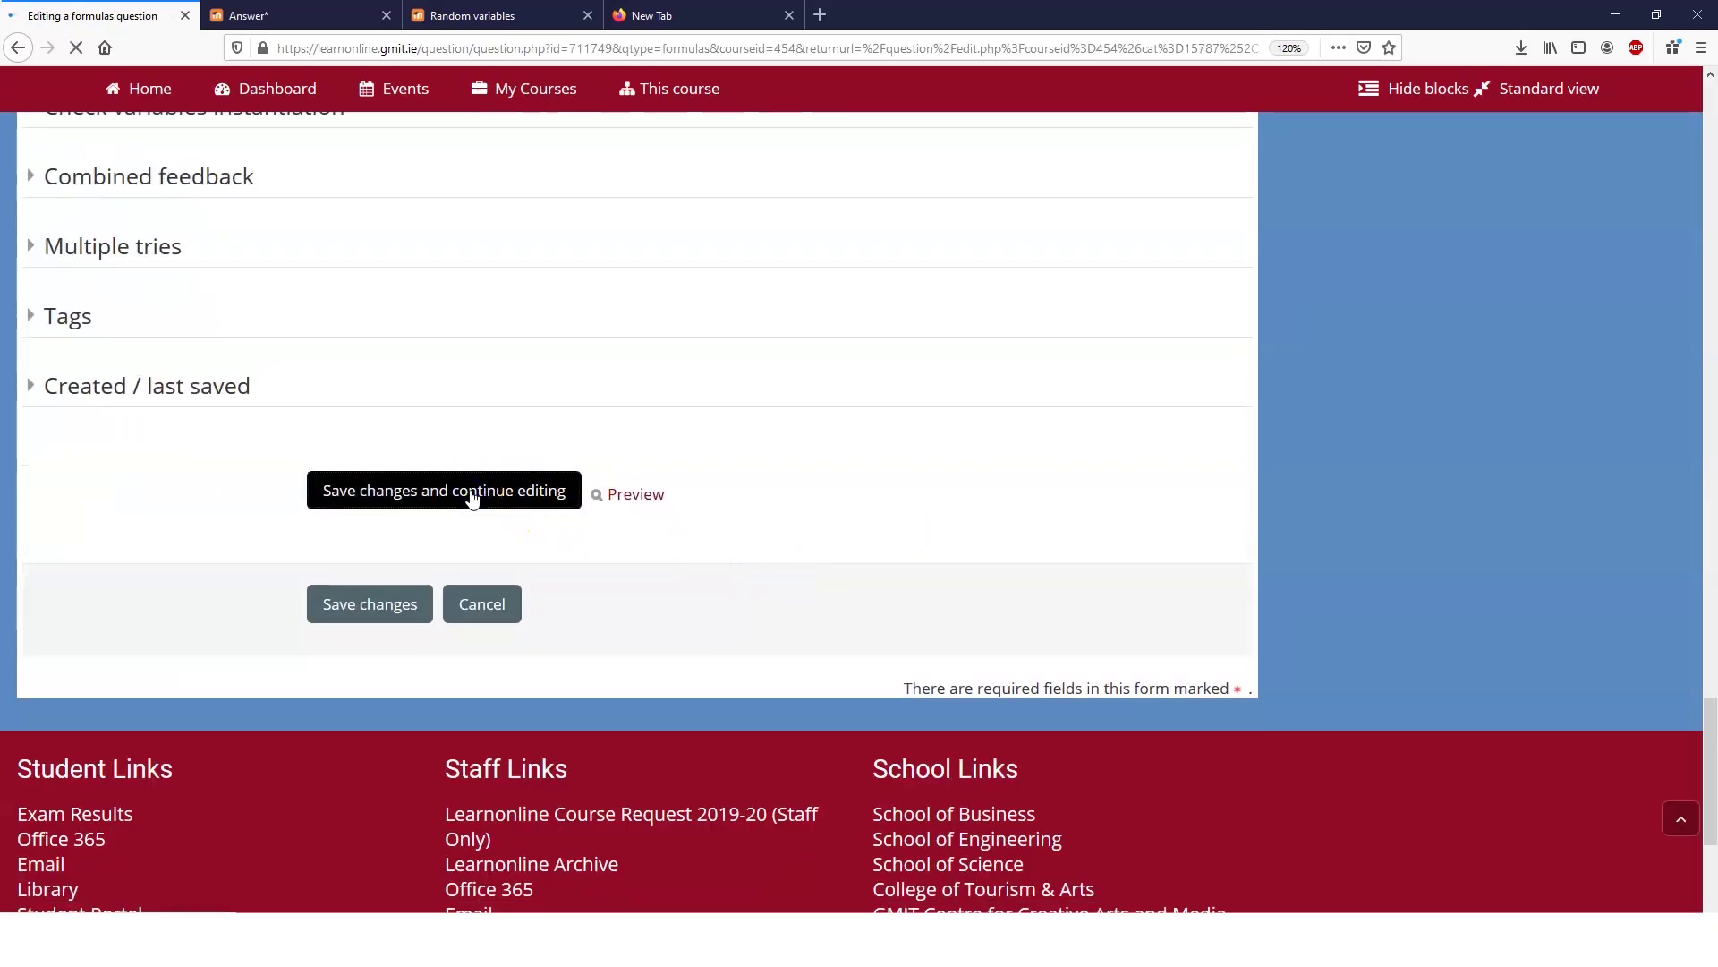
{"action": "scroll", "coordinate": [476, 491], "scroll_direction": "down", "scroll_amount": 5}
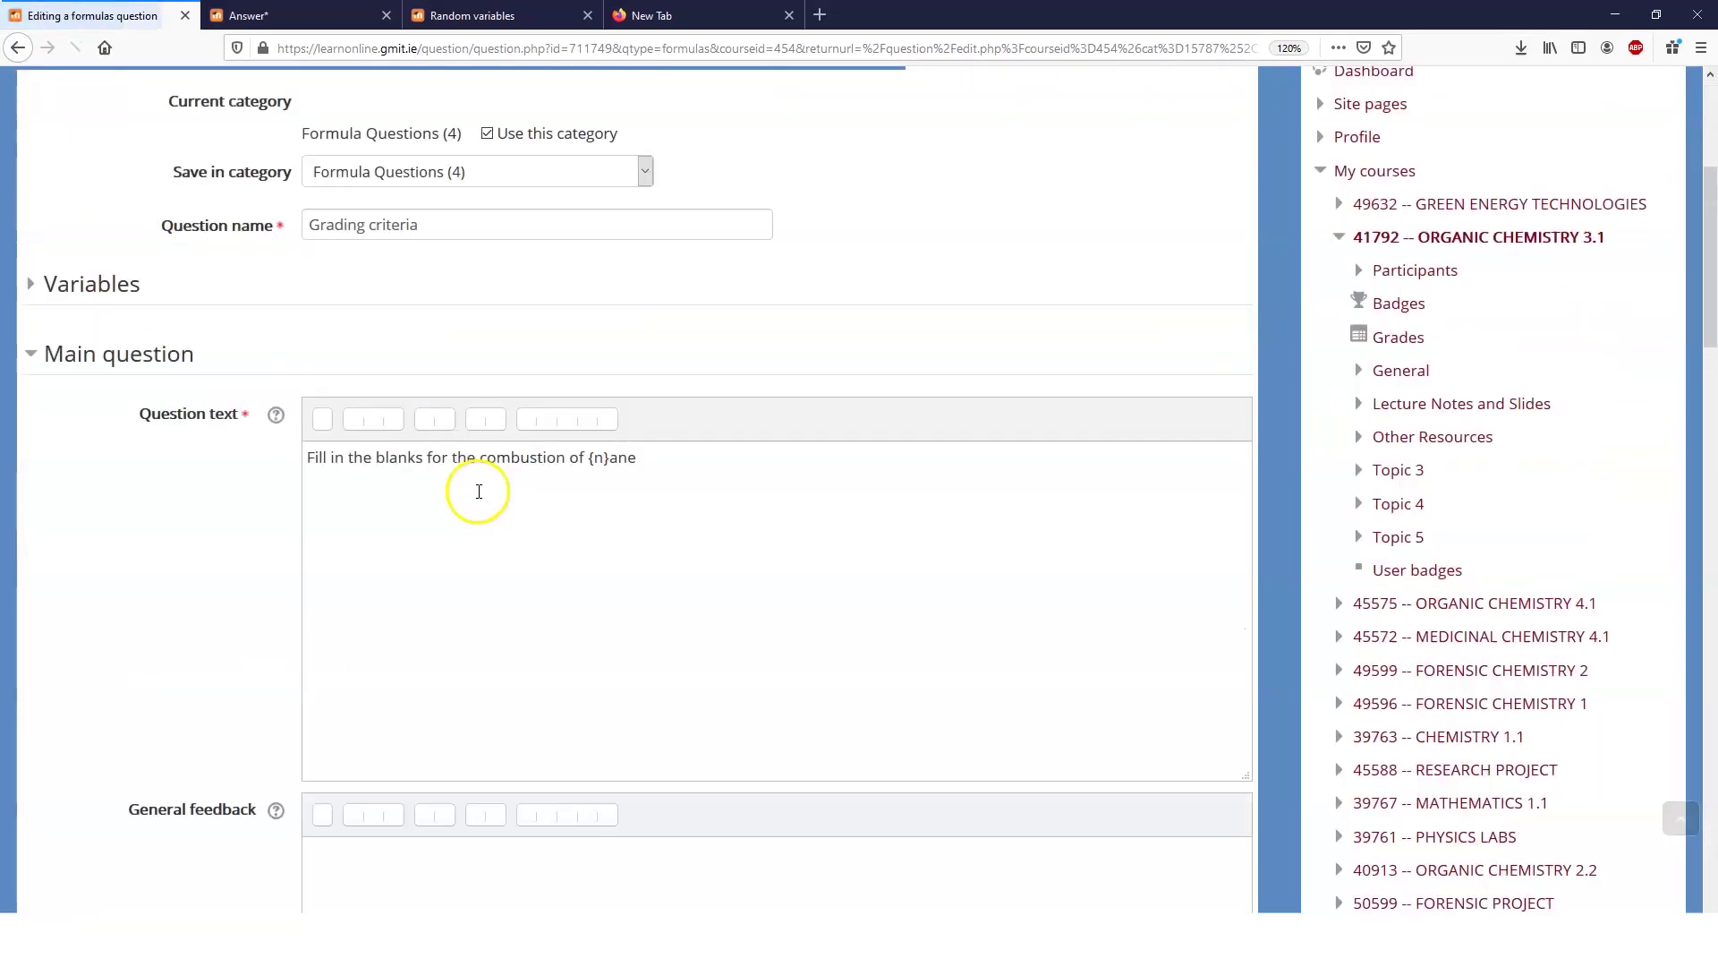
{"action": "scroll", "coordinate": [479, 490], "scroll_direction": "down", "scroll_amount": 10}
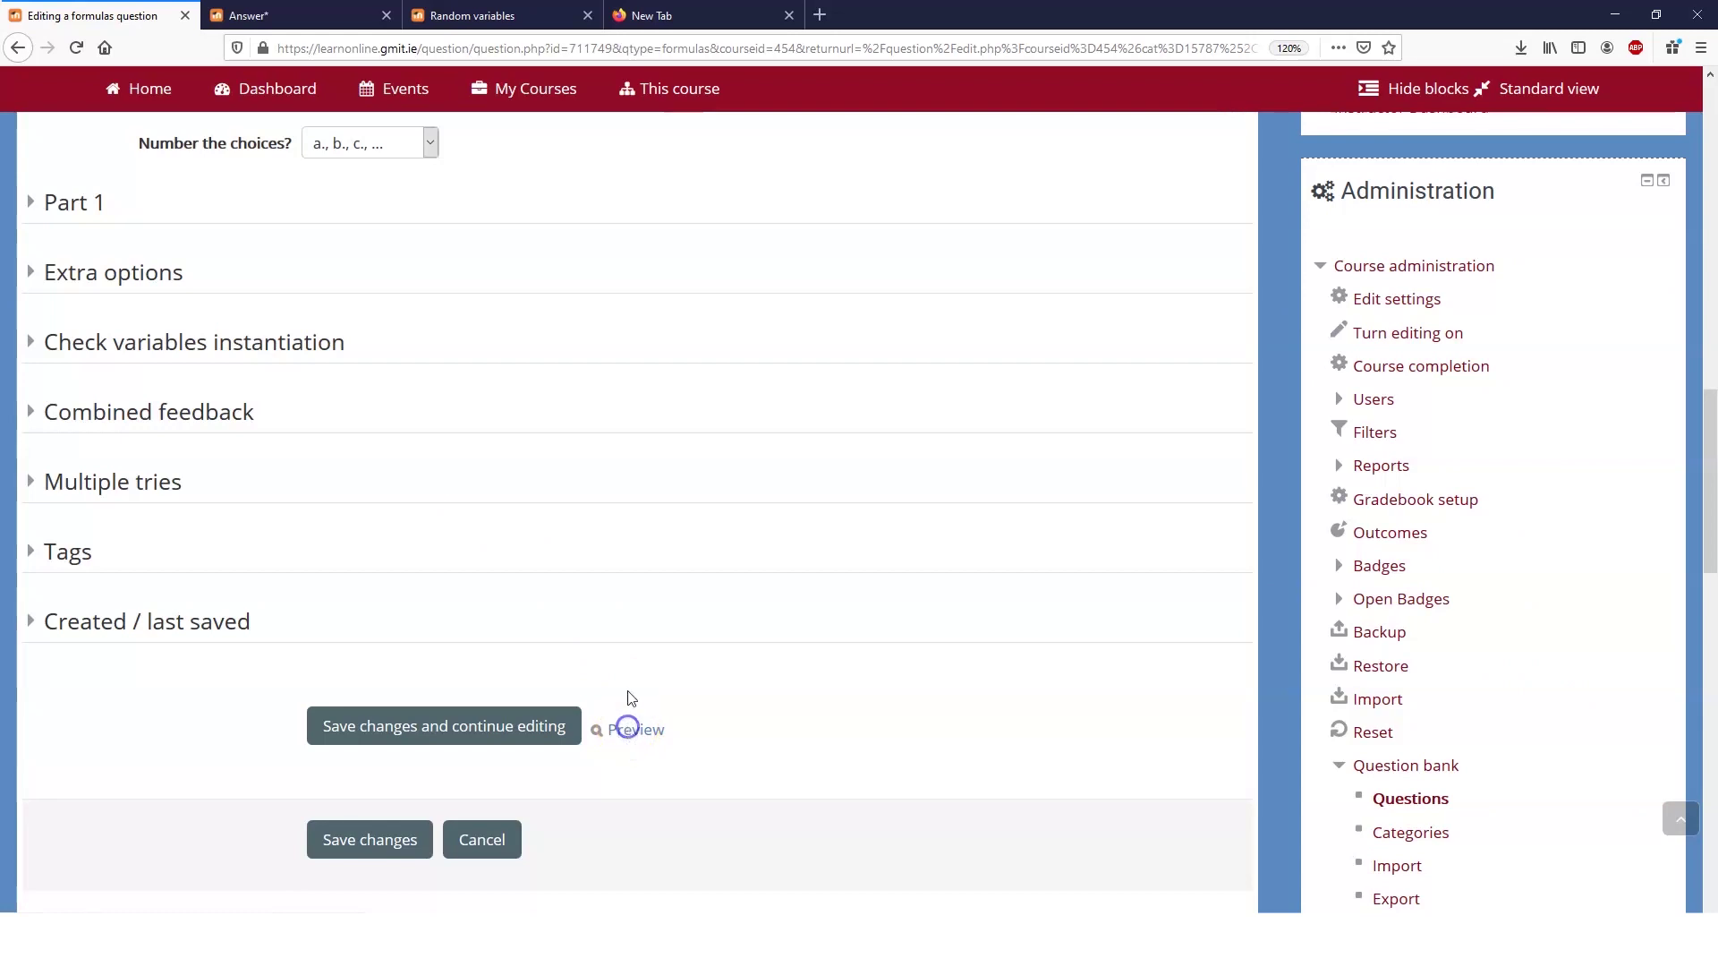
Step: Preview the question, check the correct butane answers 4, 10, 6.5, 4, 5 scoring 1.00, then start a methane attempt
{"action": "left_click", "coordinate": [626, 728]}
{"action": "left_click_drag", "start_coordinate": [414, 11], "coordinate": [582, 67]}
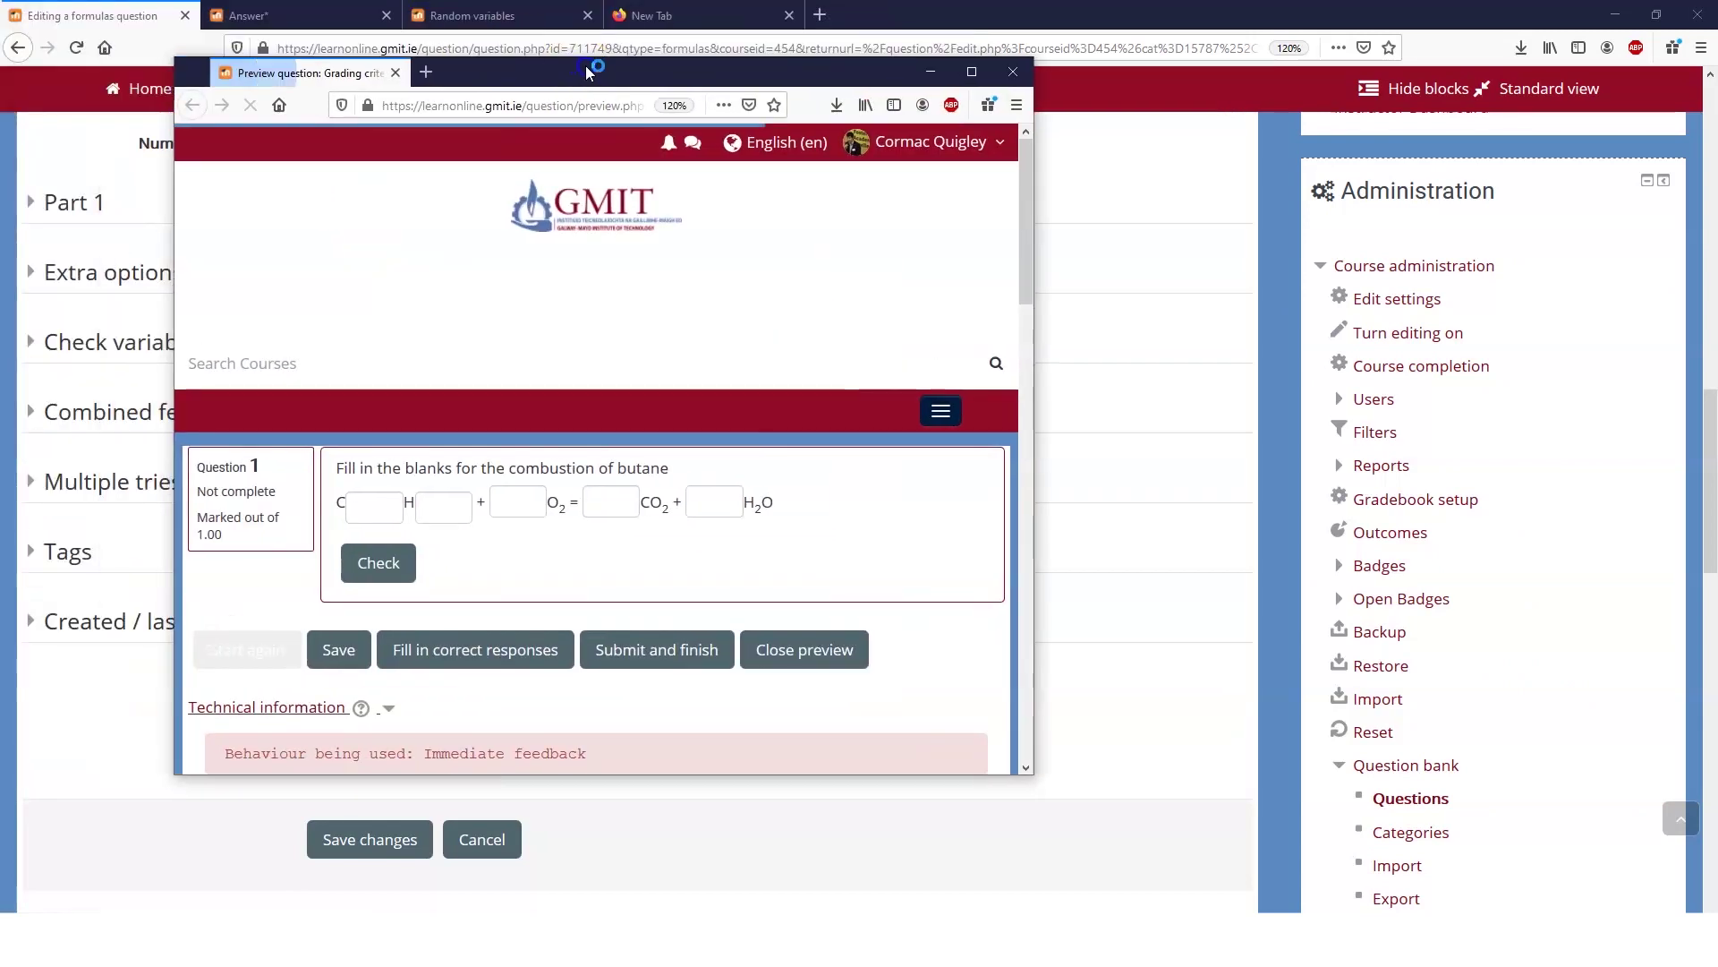
{"action": "left_click", "coordinate": [478, 646]}
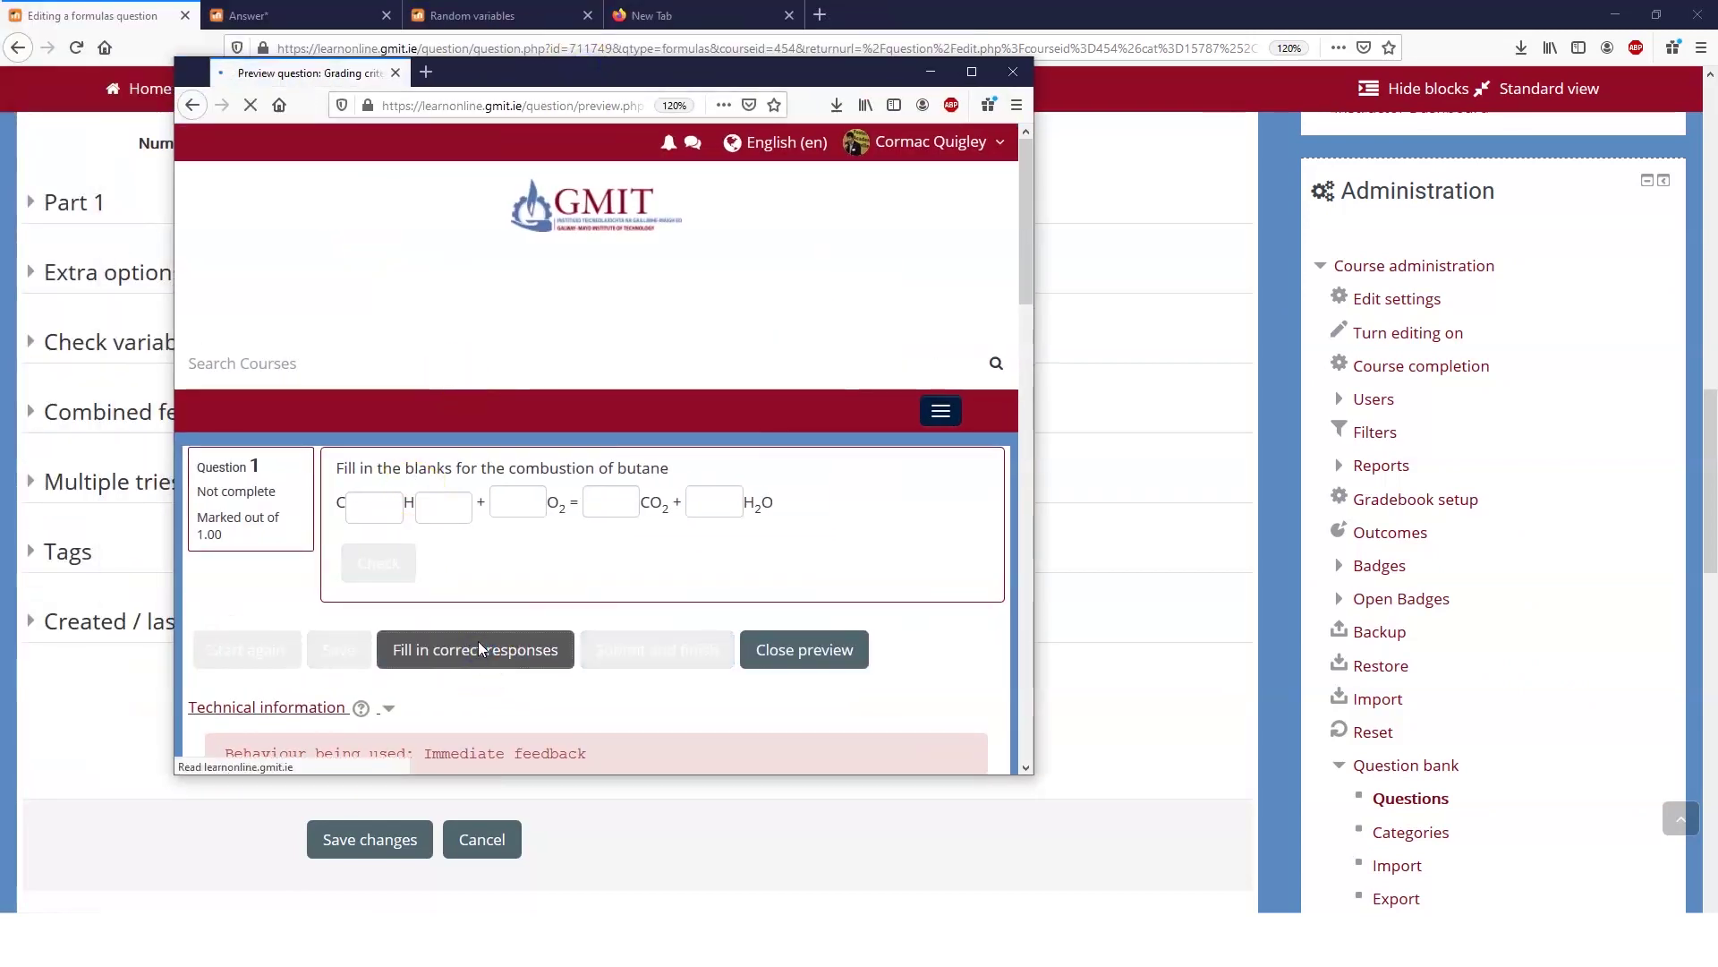
{"action": "left_click", "coordinate": [381, 565]}
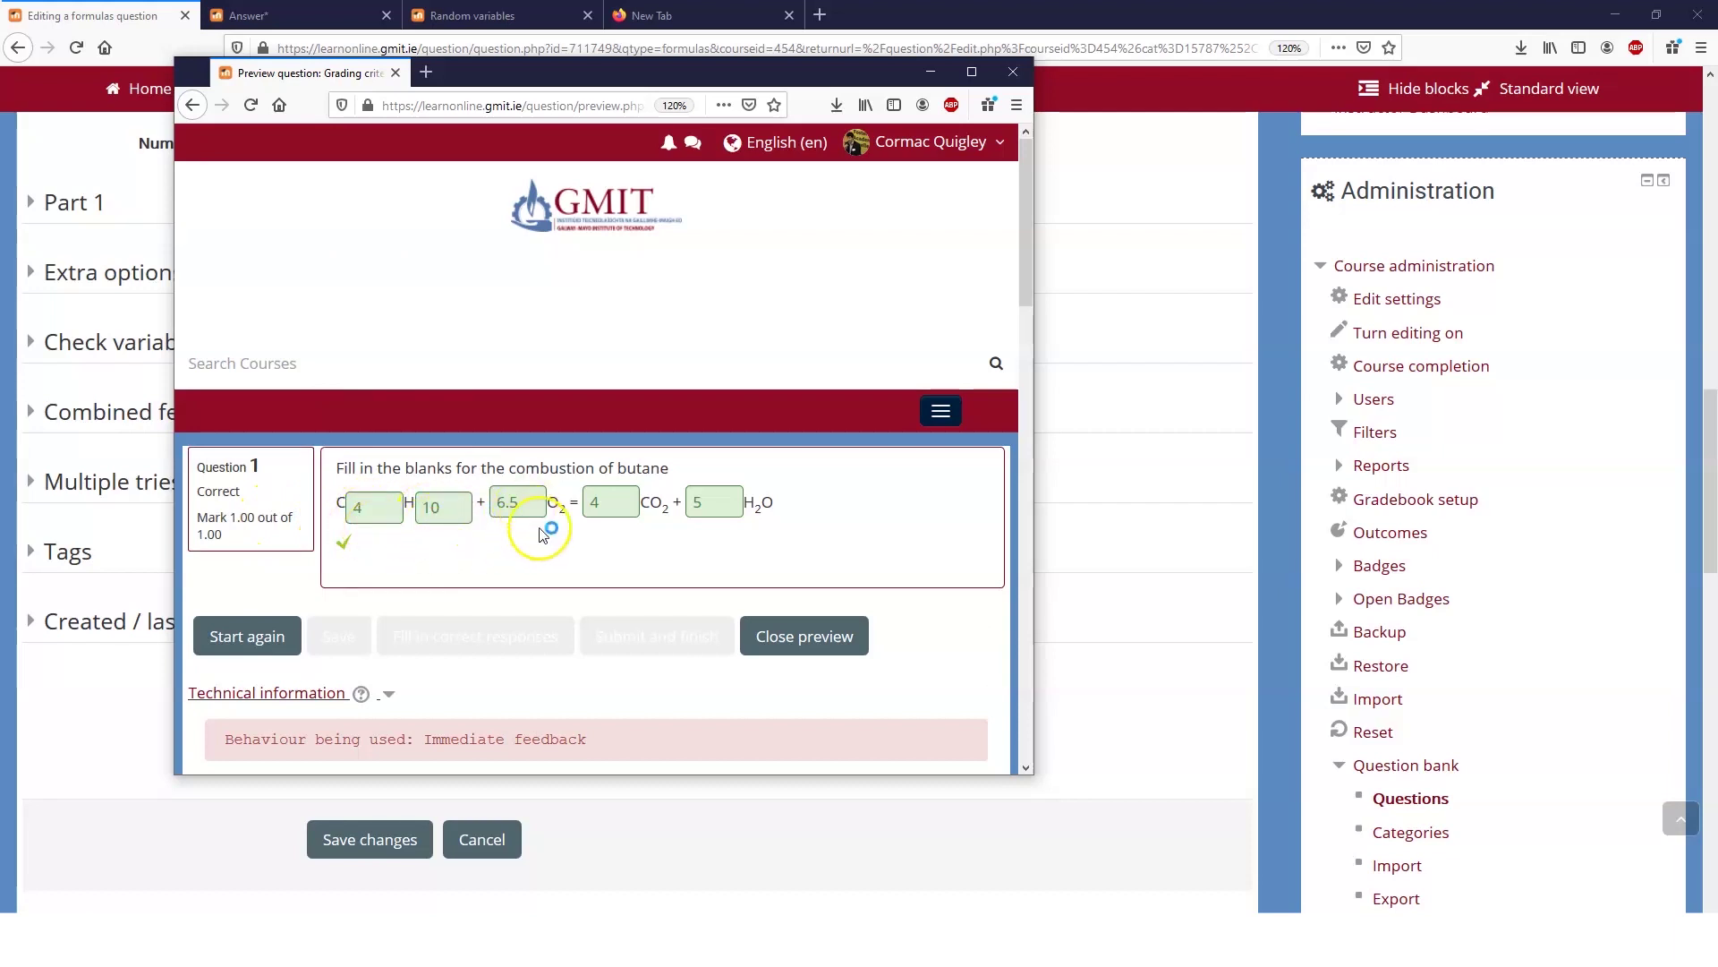
{"action": "left_click", "coordinate": [247, 635]}
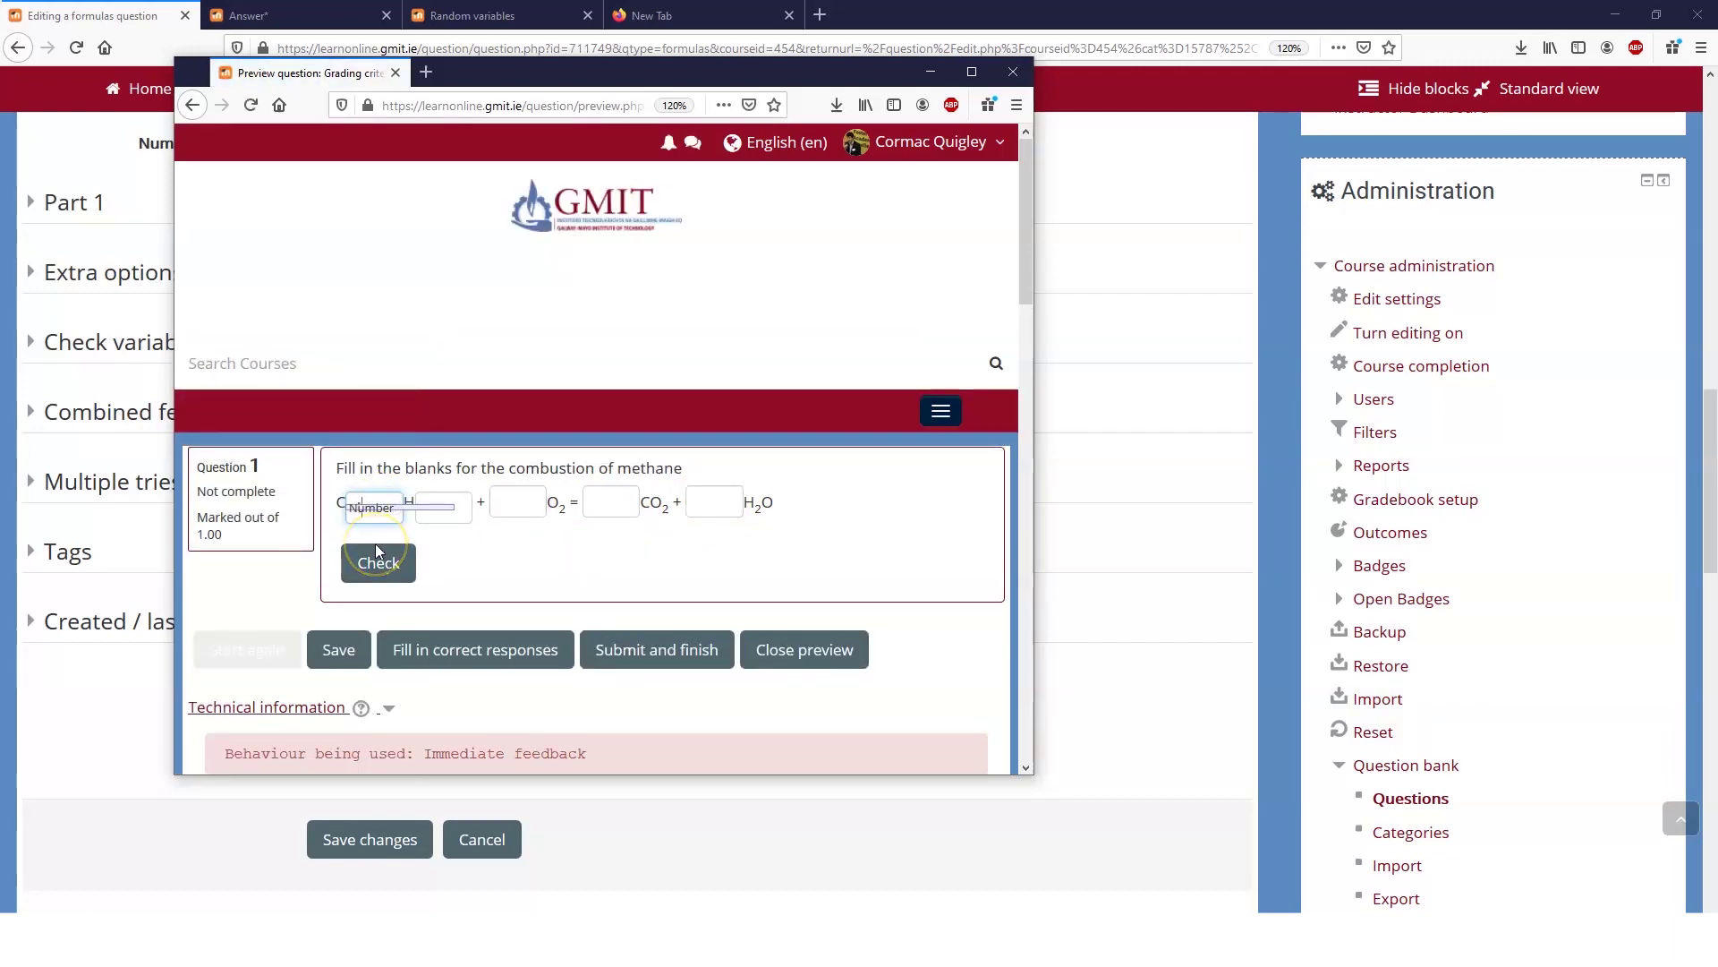
Step: Answer the methane attempt with 4, 10, 6.5, 4, 5 and check it, earning 0.80 partial credit
{"action": "type", "text": "4"}
{"action": "key", "text": "Tab"}
{"action": "type", "text": "10"}
{"action": "key", "text": "Tab"}
{"action": "type", "text": "6"}
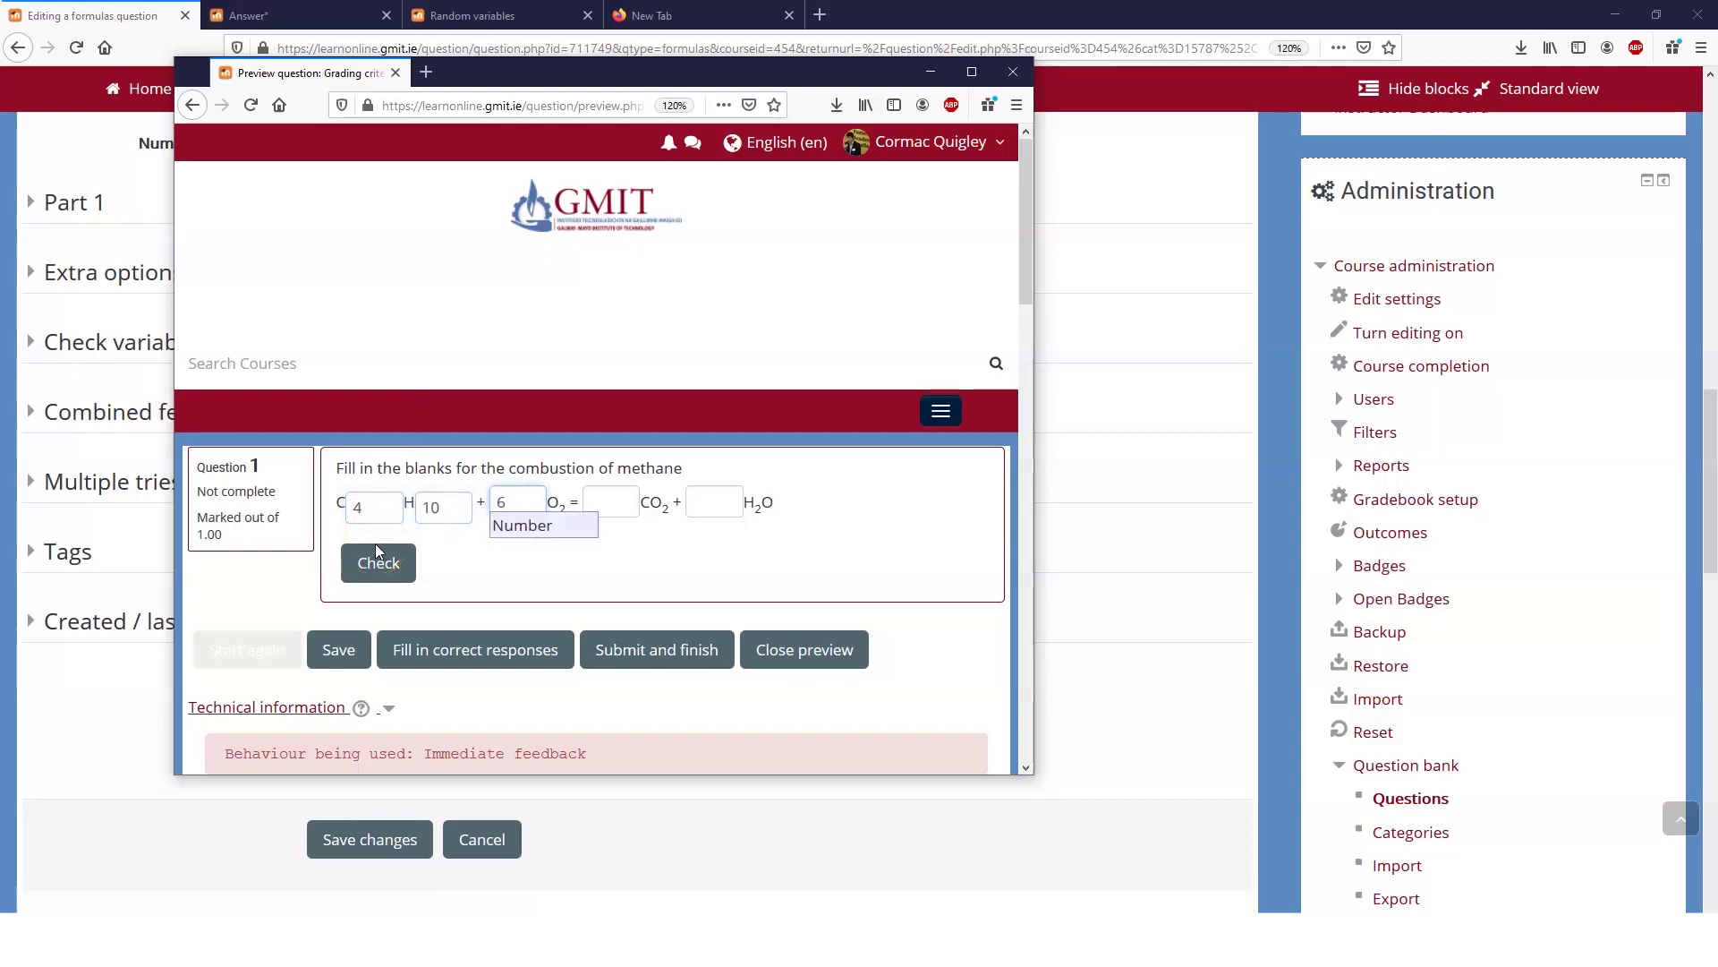
{"action": "type", "text": ".5"}
{"action": "key", "text": "Tab"}
{"action": "type", "text": "4"}
{"action": "key", "text": "Tab"}
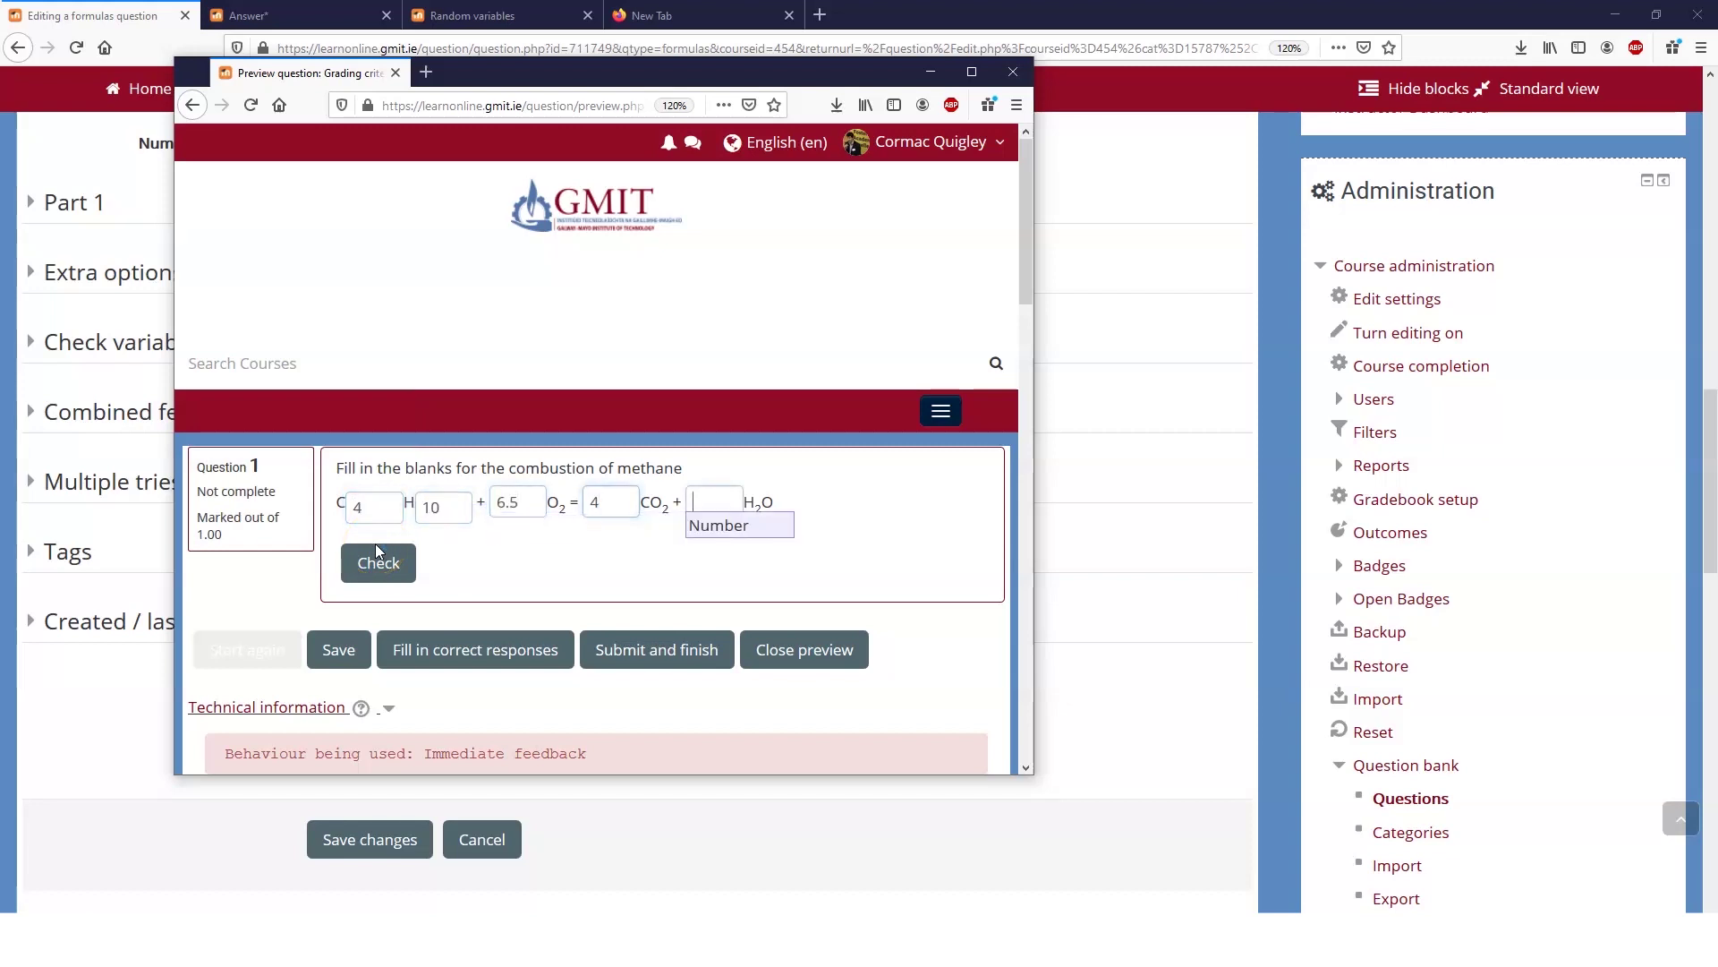
{"action": "type", "text": "5"}
{"action": "left_click", "coordinate": [379, 556]}
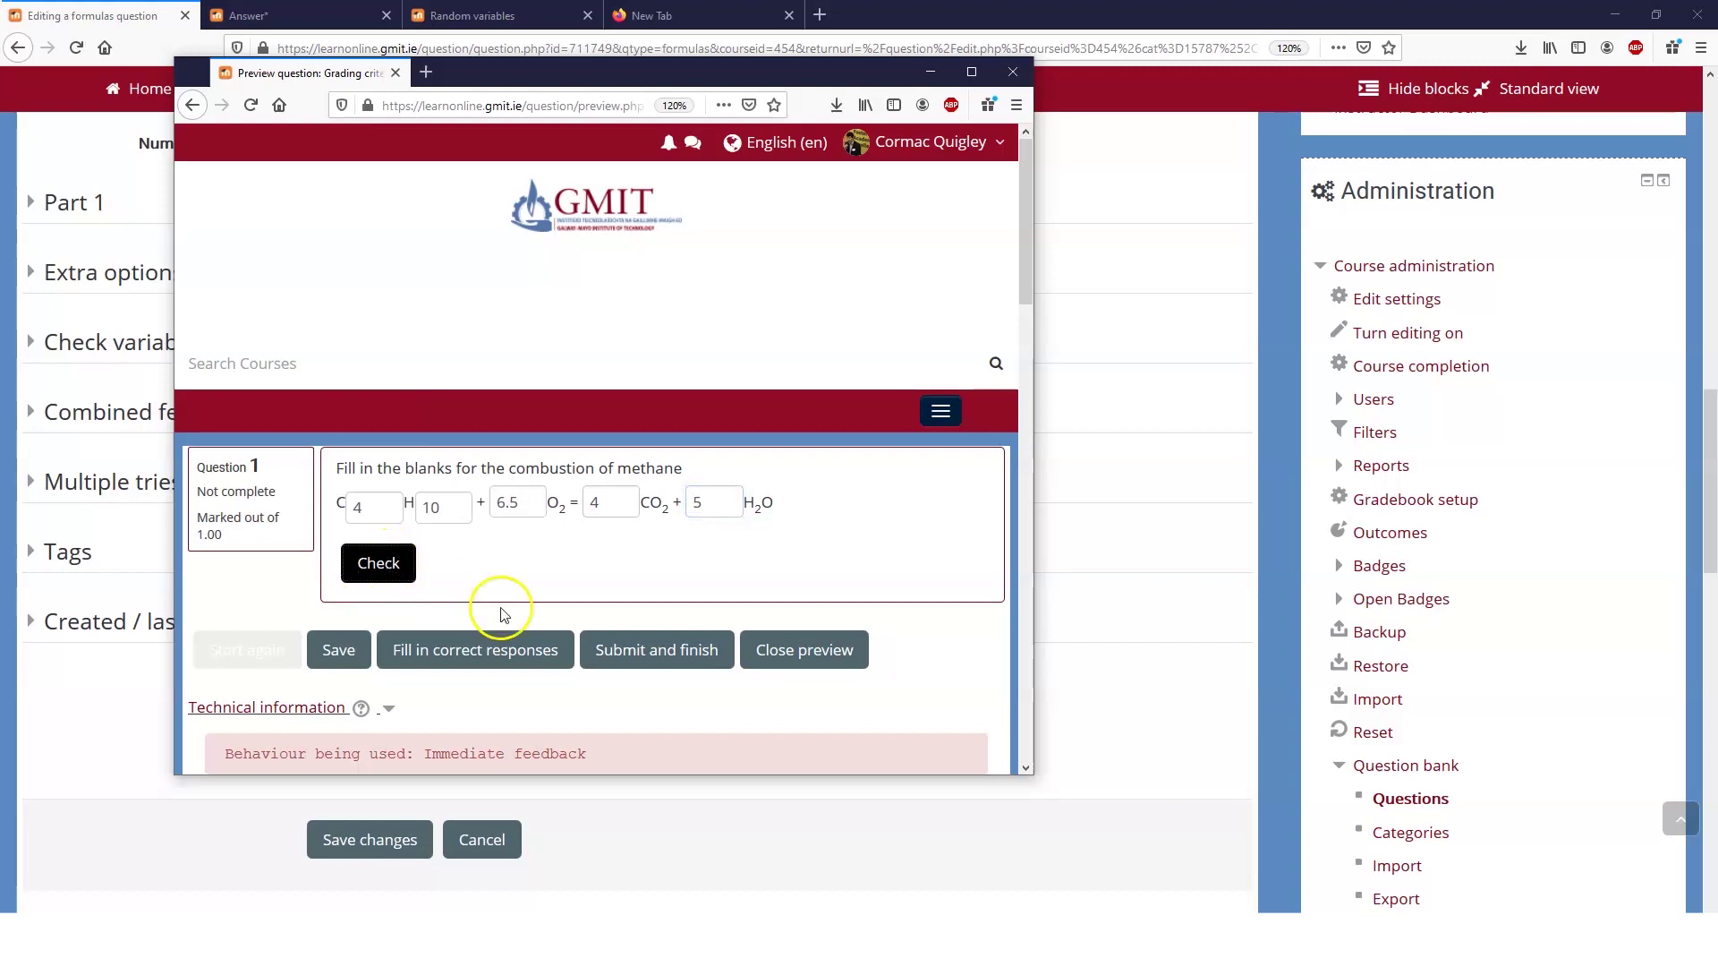
{"action": "left_click", "coordinate": [652, 650]}
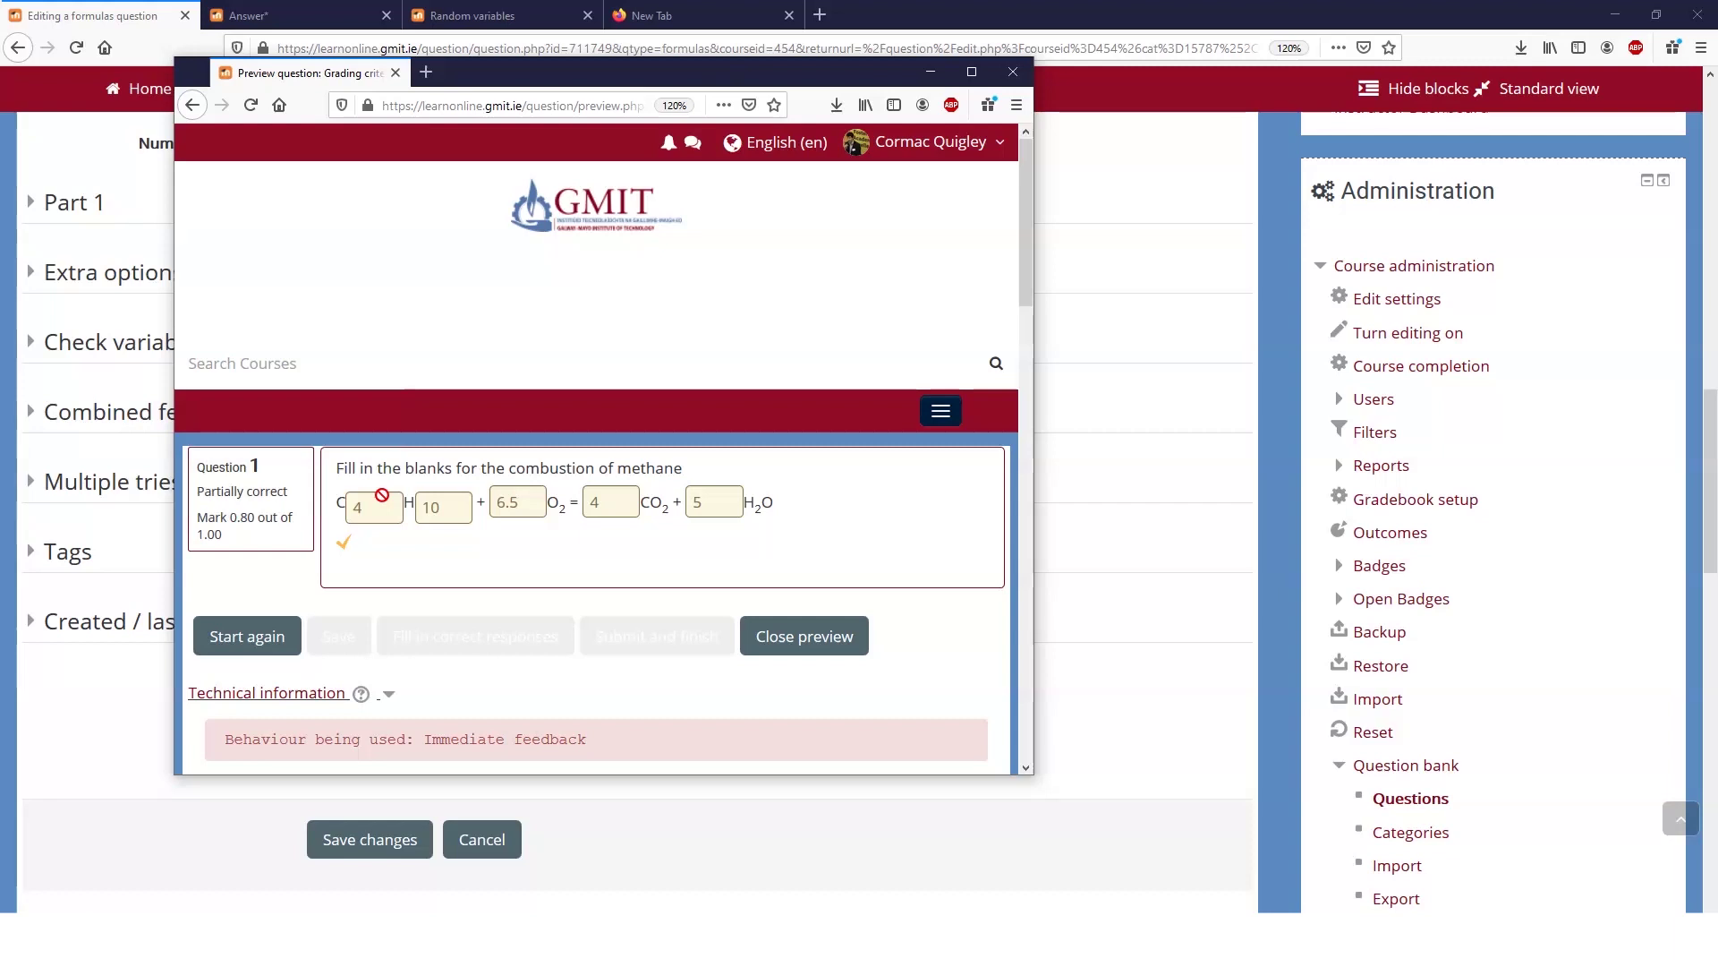
{"action": "left_click", "coordinate": [512, 503]}
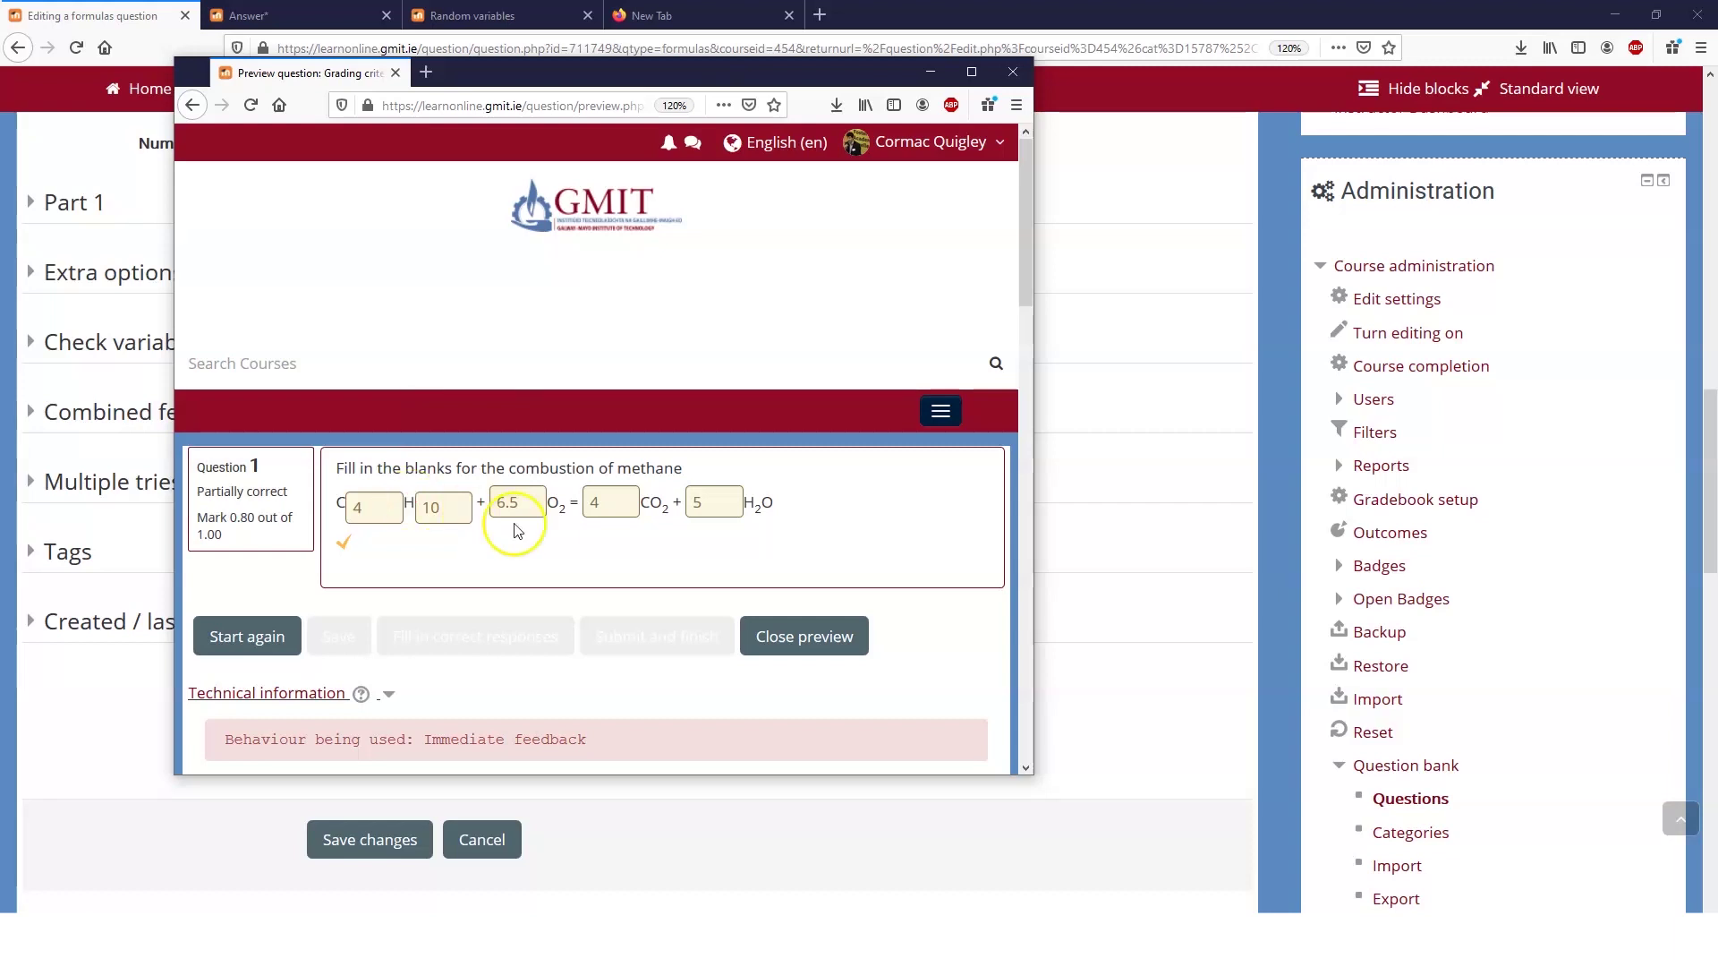